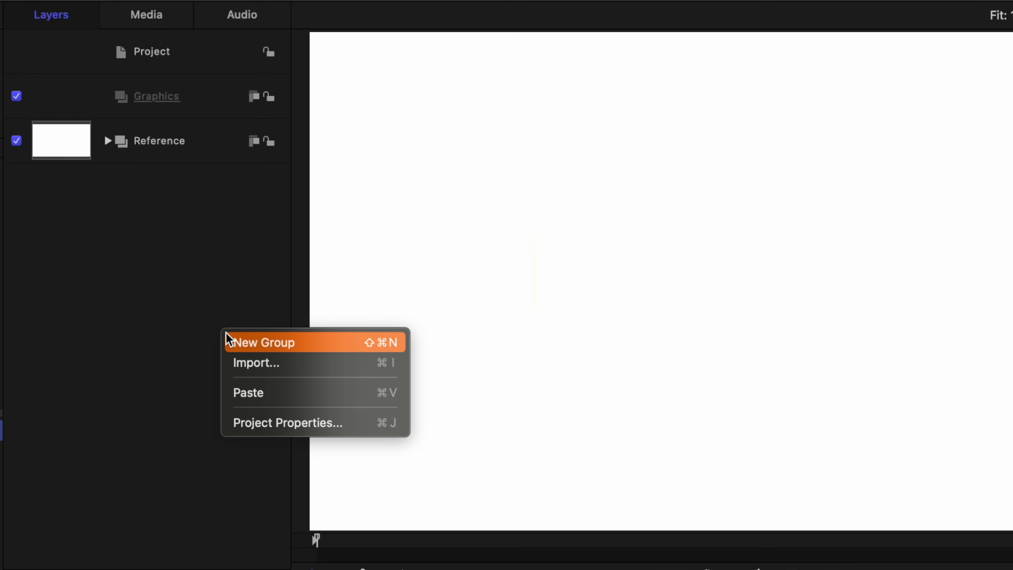
Step: Add a group named Background at the base of the layer stack and move the Graphics group below Reference
{"action": "left_click", "coordinate": [226, 341]}
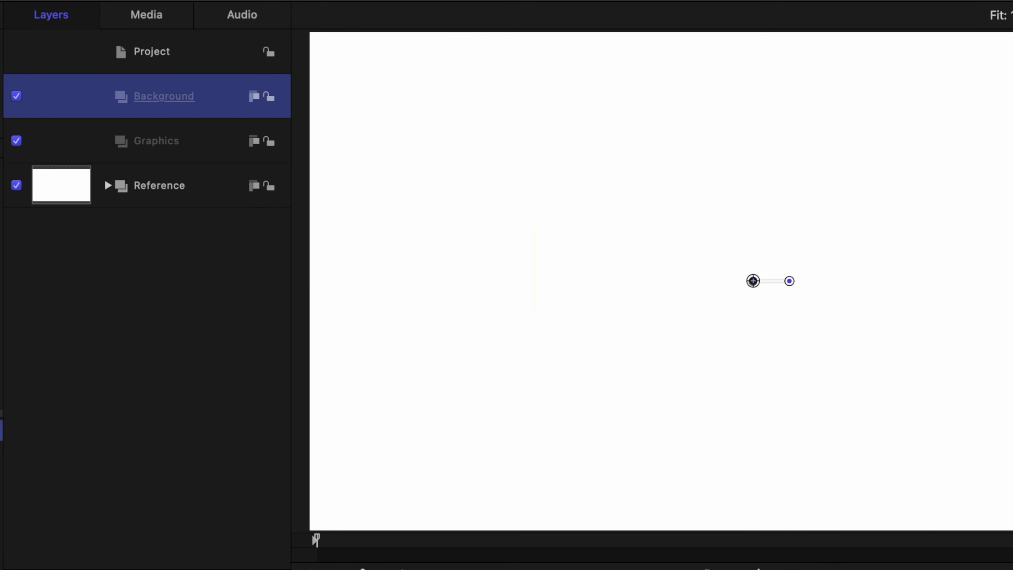
{"action": "key", "text": "super+bracketleft"}
{"action": "key", "text": "super+bracketleft"}
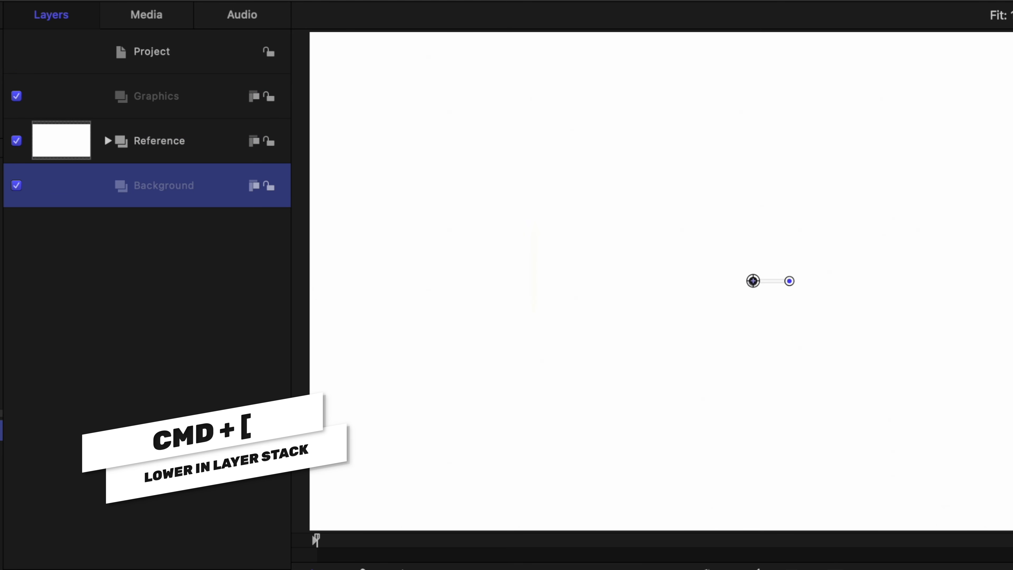
{"action": "left_click", "coordinate": [187, 116]}
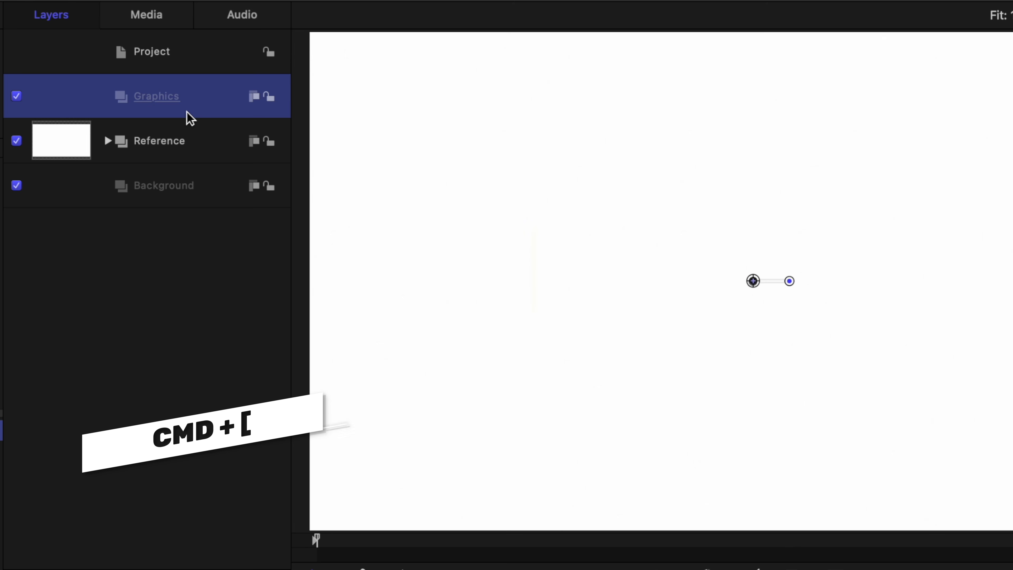
{"action": "key", "text": "super+bracketleft"}
Step: Add a Color Solid generator to the Background group
{"action": "left_click", "coordinate": [172, 194]}
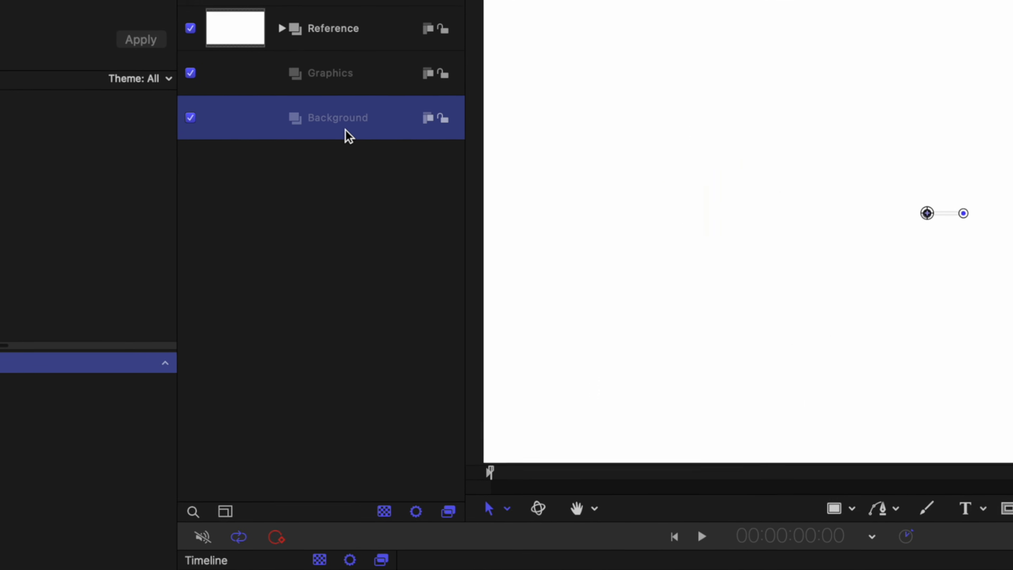
{"action": "left_click", "coordinate": [69, 61]}
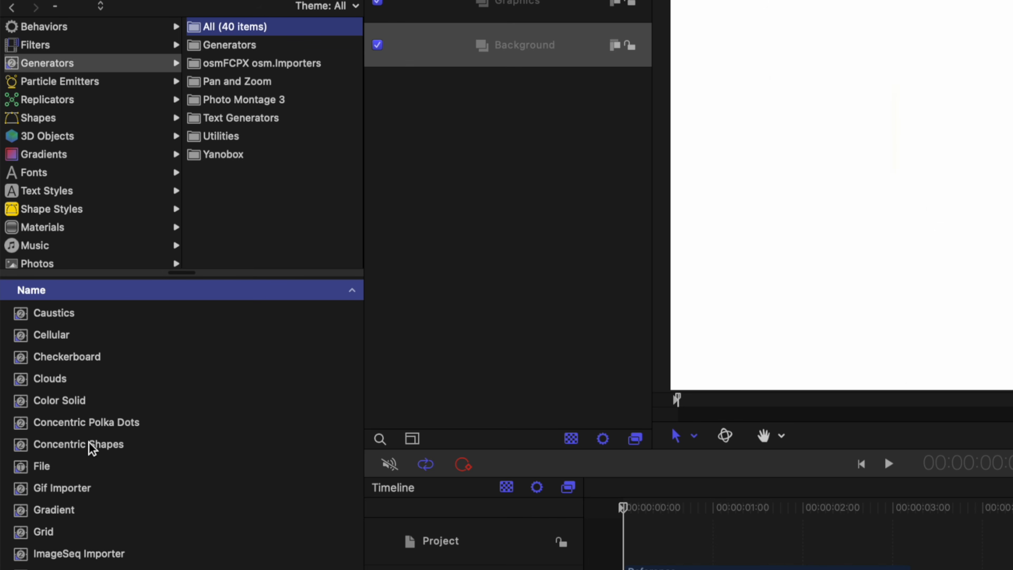
{"action": "left_click_drag", "start_coordinate": [63, 400], "coordinate": [541, 57]}
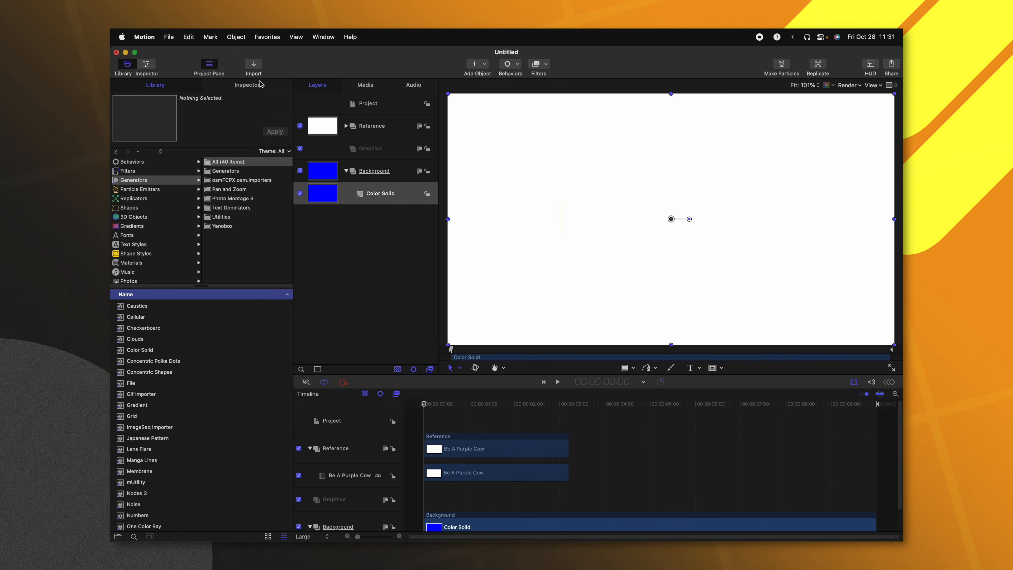
Step: Set the Color Solid's color to white
{"action": "left_click", "coordinate": [255, 85]}
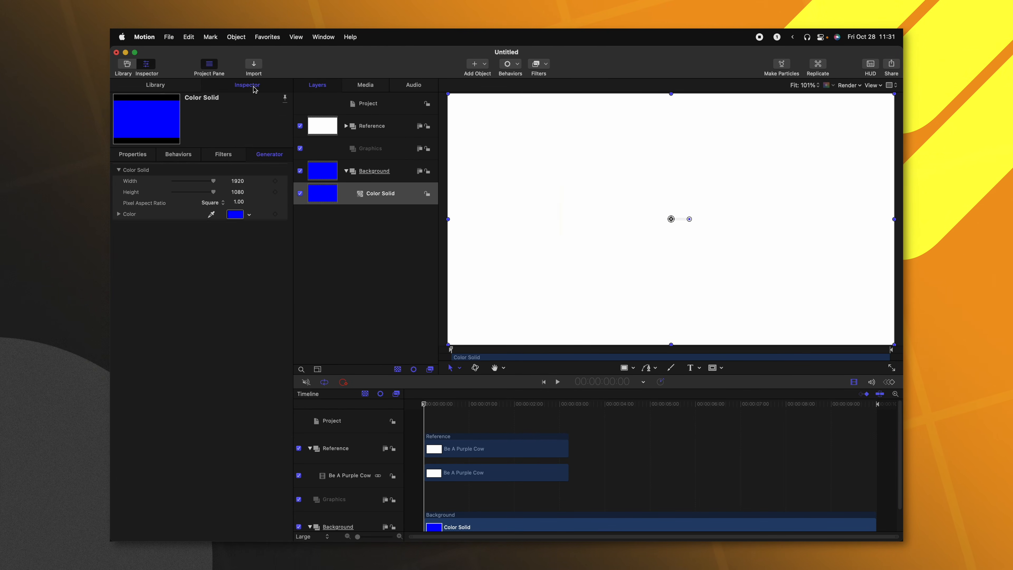
{"action": "left_click", "coordinate": [233, 214]}
{"action": "left_click", "coordinate": [506, 299]}
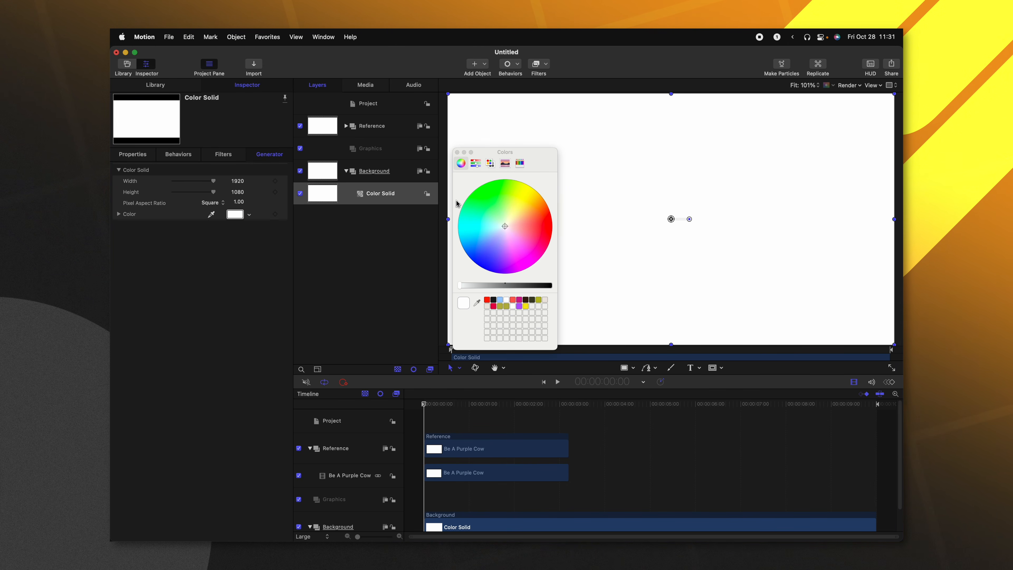
{"action": "left_click", "coordinate": [458, 152]}
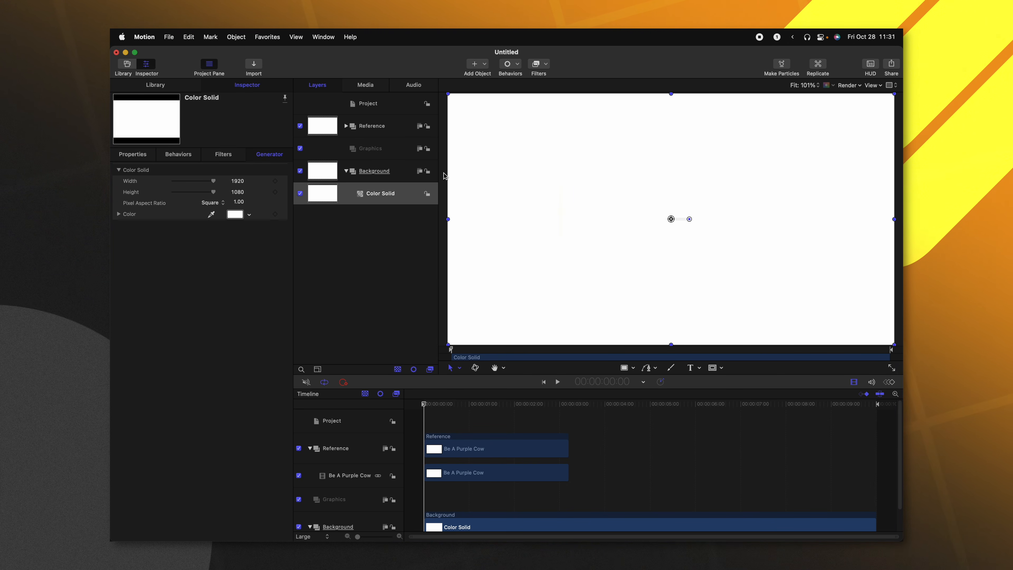
Step: Lock and collapse the Background group
{"action": "left_click", "coordinate": [427, 171]}
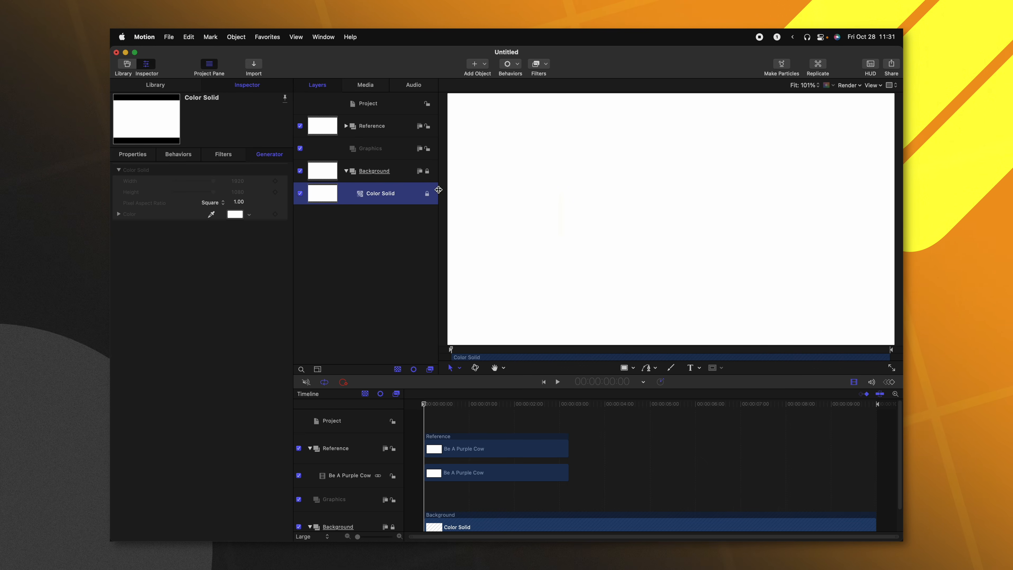
{"action": "left_click", "coordinate": [347, 171]}
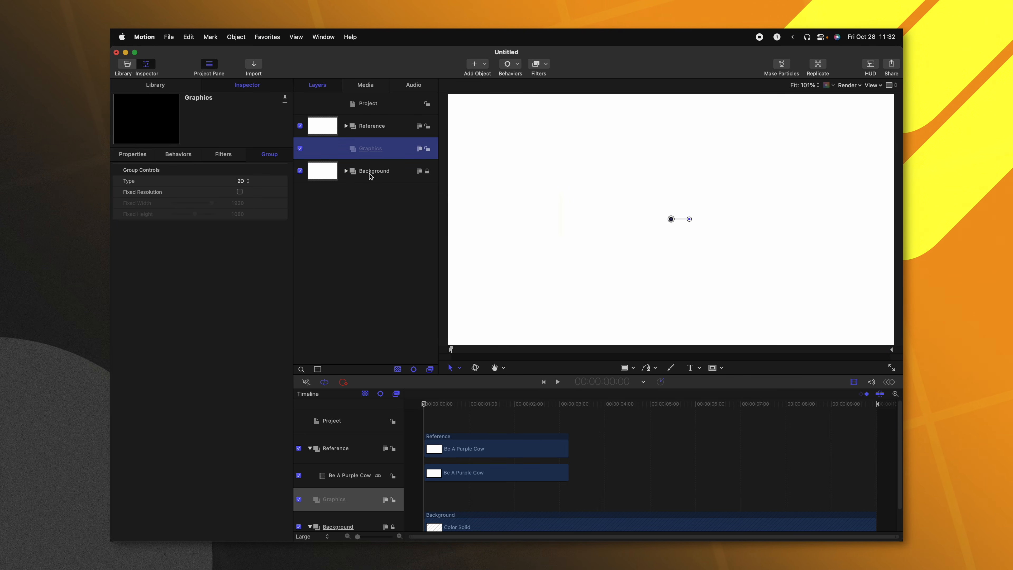
Step: At 2:00, draw an open horizontal Bezier line in the Graphics group across the full width of the yellow Purple Cow bar
{"action": "left_click_drag", "start_coordinate": [430, 403], "coordinate": [515, 409]}
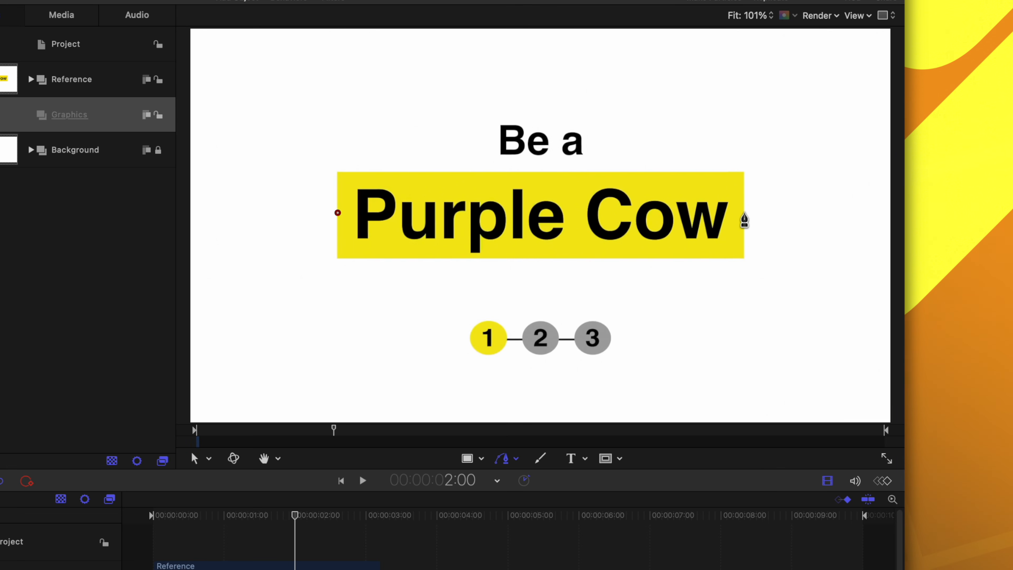
{"action": "left_click", "coordinate": [744, 213]}
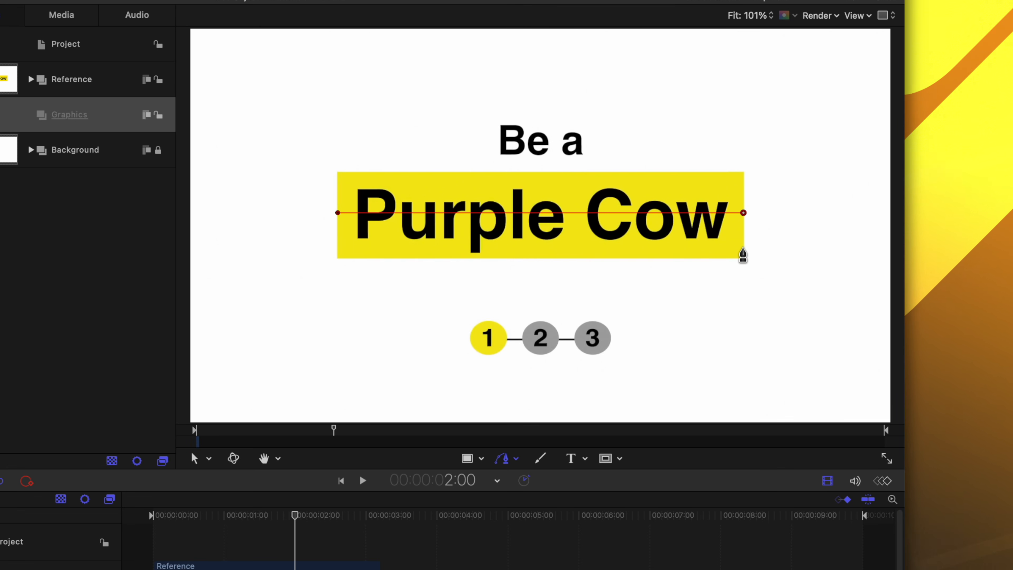
{"action": "key", "text": "Return"}
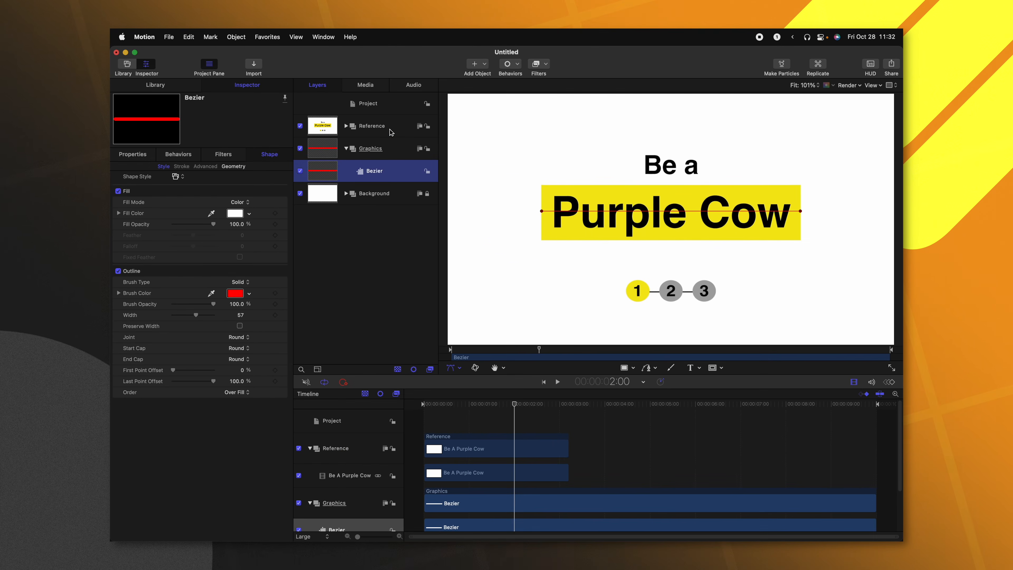
Step: Set the Reference group's opacity to 50%
{"action": "left_click", "coordinate": [227, 105]}
{"action": "left_click", "coordinate": [136, 155]}
{"action": "left_click", "coordinate": [236, 250]}
{"action": "type", "text": "50"}
{"action": "key", "text": "Return"}
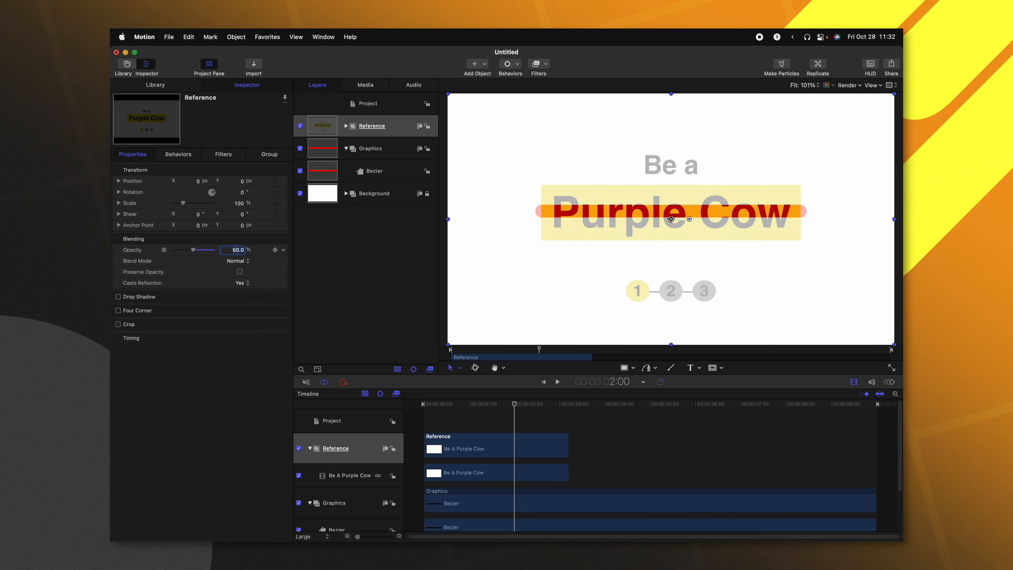
Step: Set both the Start Cap and End Cap of the Bezier line's outline to None
{"action": "left_click", "coordinate": [390, 163]}
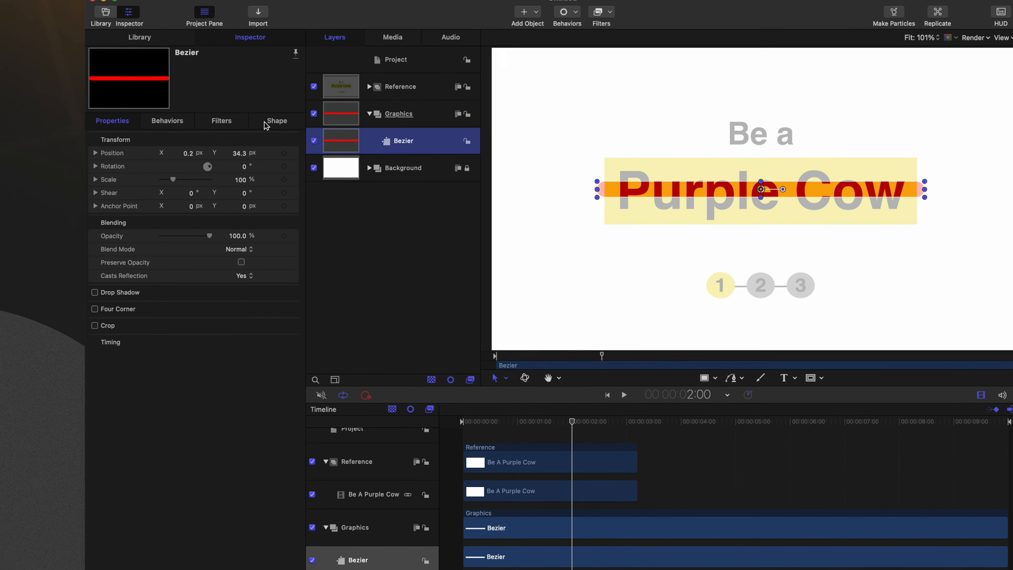
{"action": "left_click", "coordinate": [261, 158]}
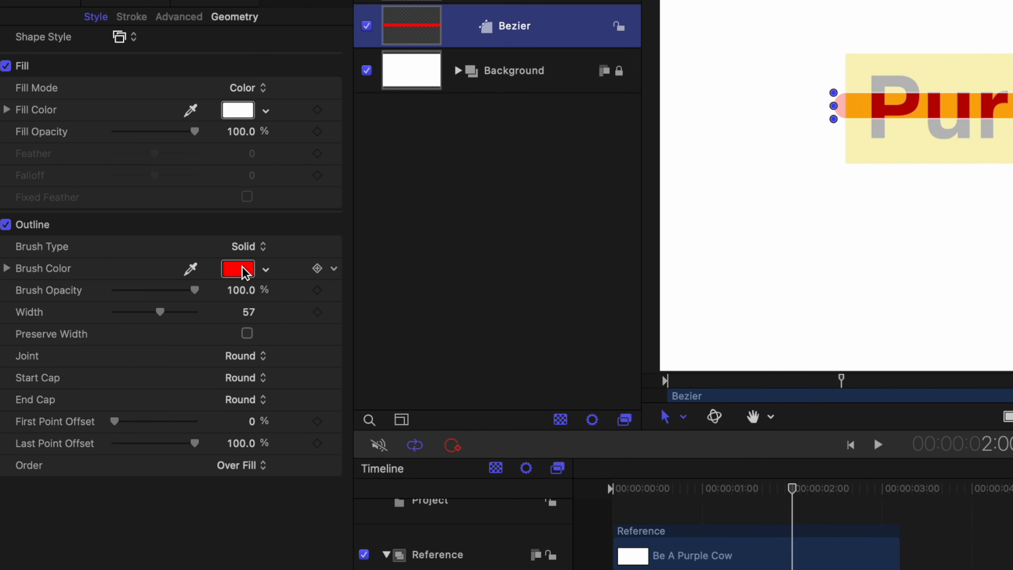
{"action": "left_click", "coordinate": [257, 379]}
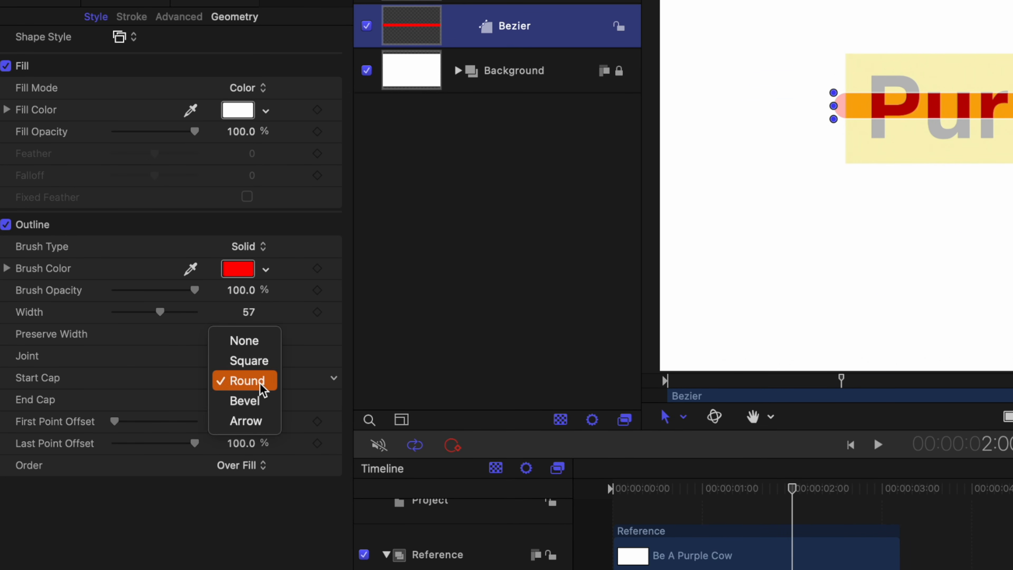
{"action": "left_click", "coordinate": [248, 345]}
{"action": "left_click", "coordinate": [240, 401]}
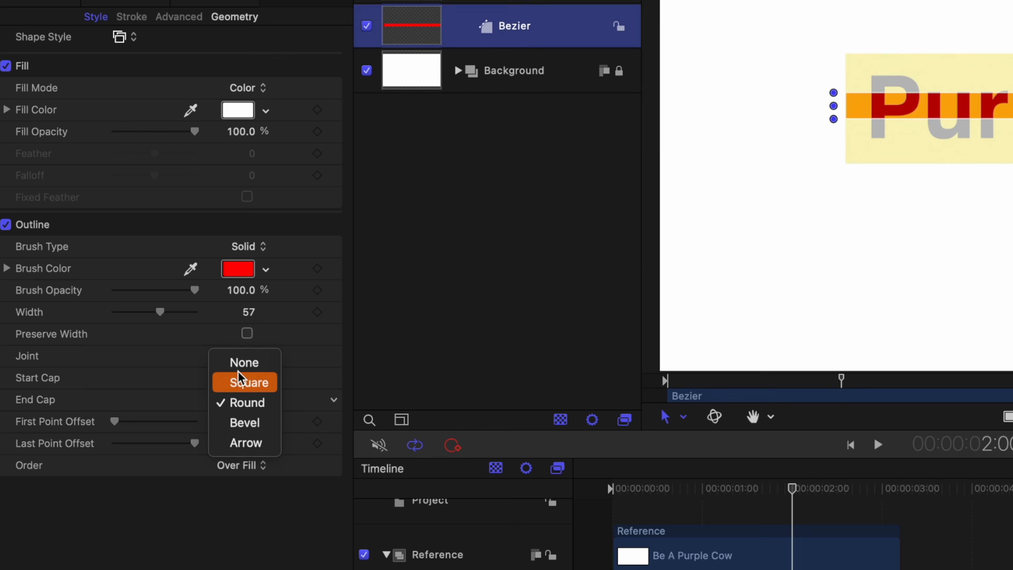
{"action": "left_click", "coordinate": [242, 364]}
Step: Set the Bezier line's outline width to 240 and nudge it to align with the reference bar
{"action": "left_click", "coordinate": [245, 313]}
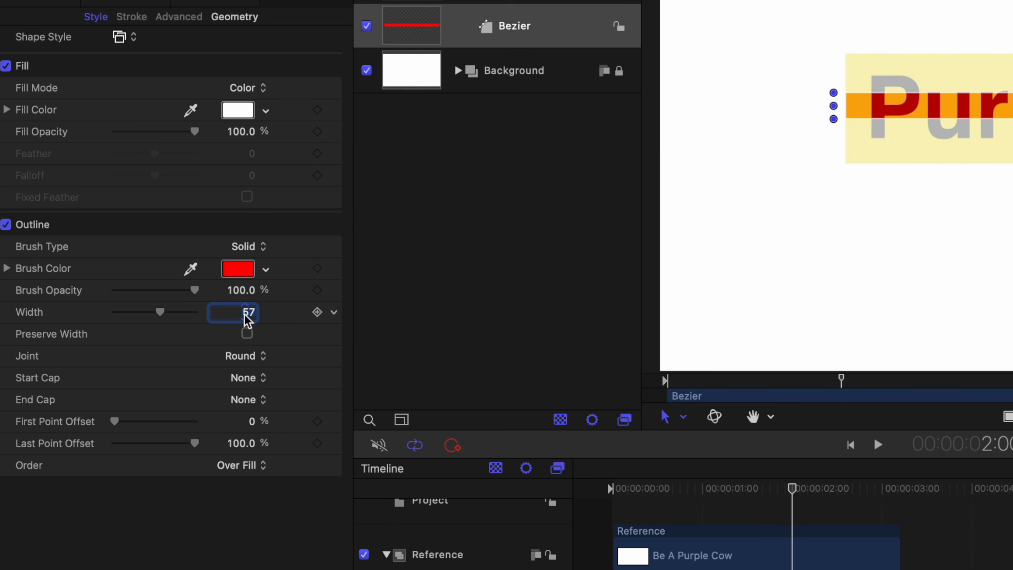
{"action": "type", "text": "240"}
{"action": "key", "text": "Return"}
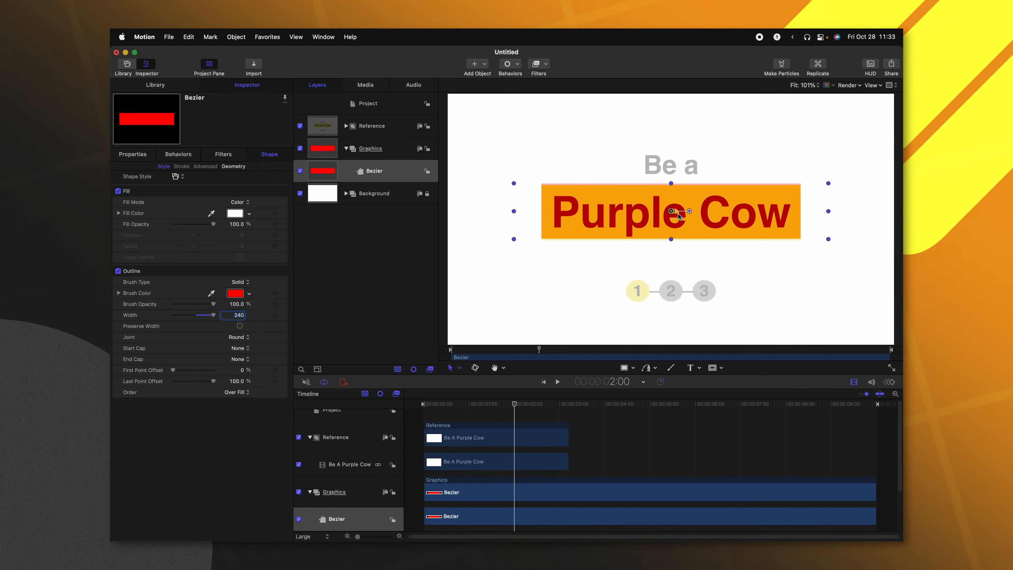
{"action": "left_click_drag", "start_coordinate": [671, 212], "coordinate": [672, 212]}
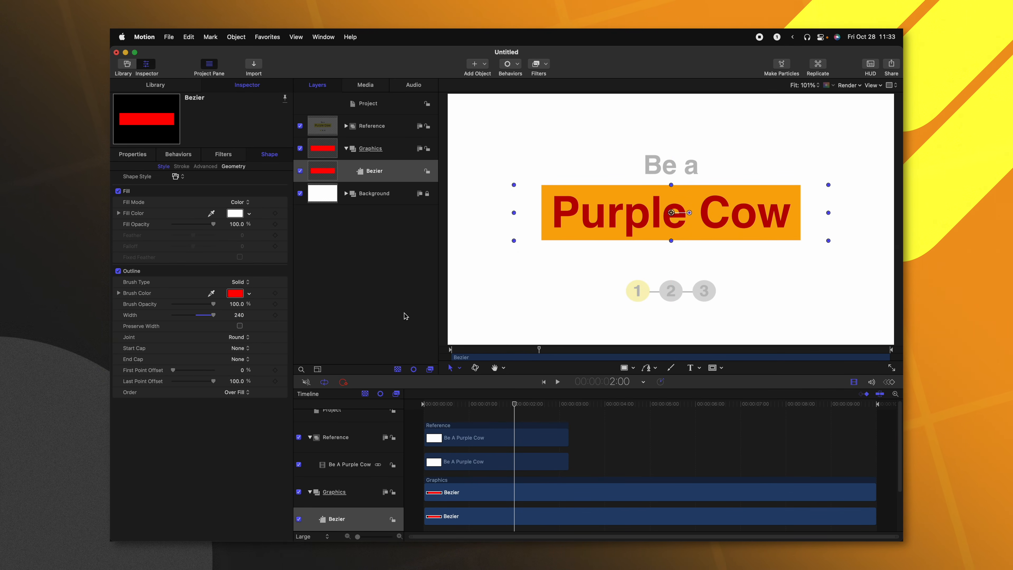
Step: Change the Bezier line's brush color to the saved yellow swatch and hide the Reference group
{"action": "left_click", "coordinate": [234, 293]}
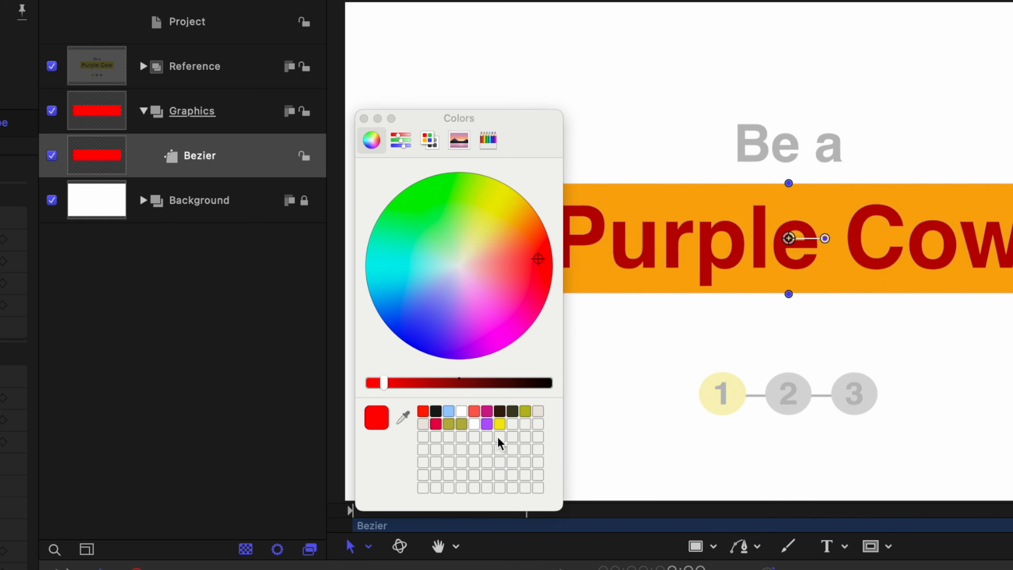
{"action": "left_click", "coordinate": [499, 425]}
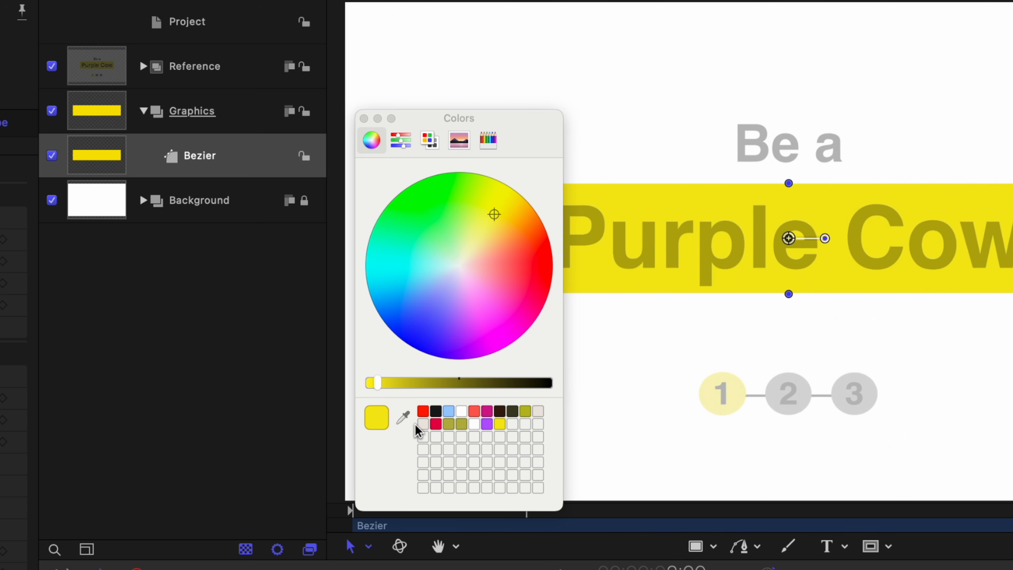
{"action": "mouse_move", "coordinate": [382, 417]}
{"action": "left_mouse_down"}
{"action": "mouse_move", "coordinate": [430, 472]}
{"action": "mouse_move", "coordinate": [504, 419]}
{"action": "mouse_move", "coordinate": [390, 415]}
{"action": "left_mouse_up"}
{"action": "left_click", "coordinate": [363, 119]}
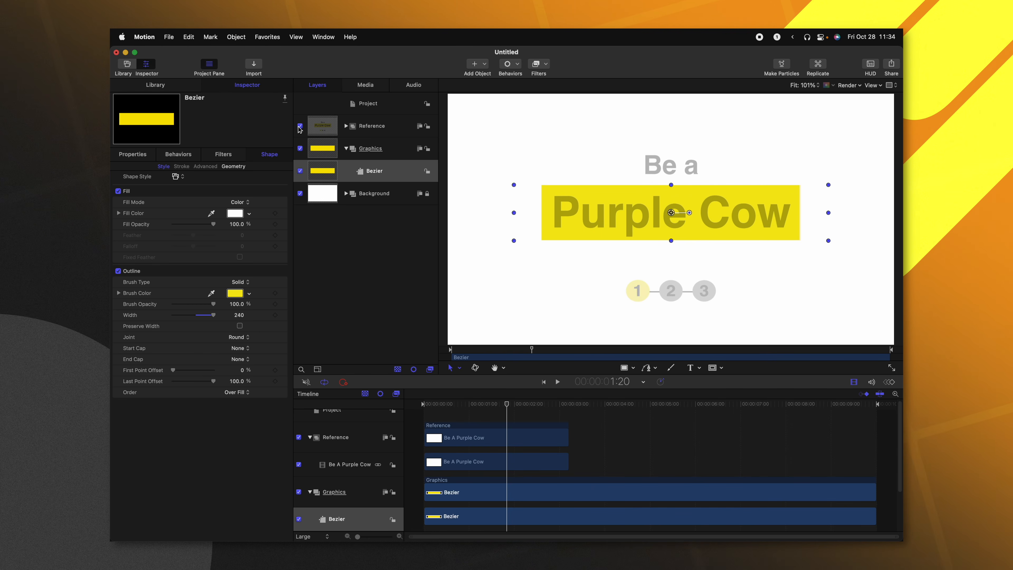
{"action": "left_click", "coordinate": [300, 126]}
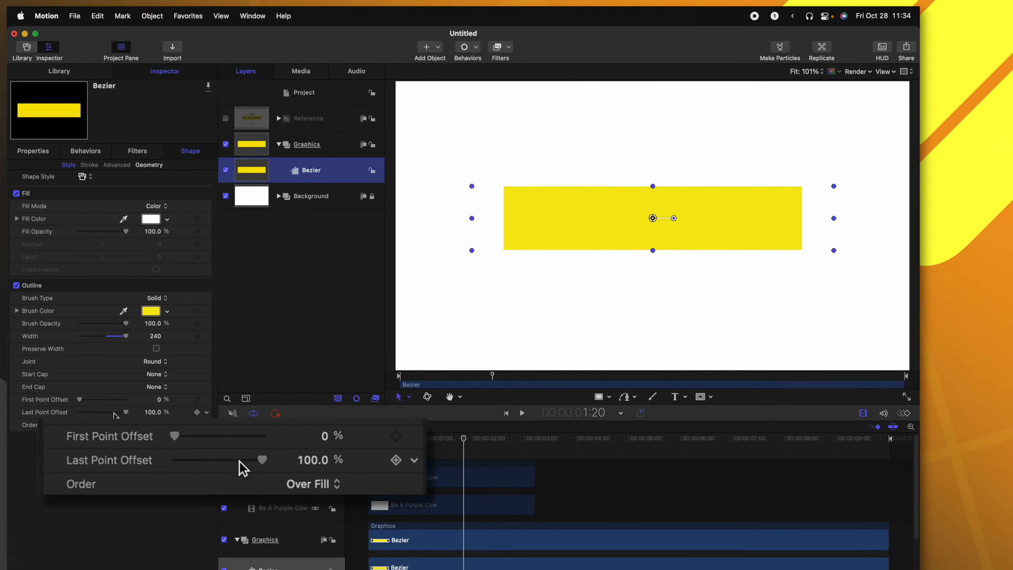
Step: Try out the Bezier line's Last Point Offset by lowering it and returning it to 100%
{"action": "left_click_drag", "start_coordinate": [213, 381], "coordinate": [182, 381]}
{"action": "mouse_move", "coordinate": [202, 470]}
{"action": "left_mouse_down"}
{"action": "mouse_move", "coordinate": [310, 452]}
{"action": "mouse_move", "coordinate": [160, 444]}
{"action": "mouse_move", "coordinate": [260, 437]}
{"action": "mouse_move", "coordinate": [199, 430]}
{"action": "mouse_move", "coordinate": [280, 420]}
{"action": "mouse_move", "coordinate": [220, 428]}
{"action": "mouse_move", "coordinate": [275, 427]}
{"action": "left_mouse_up"}
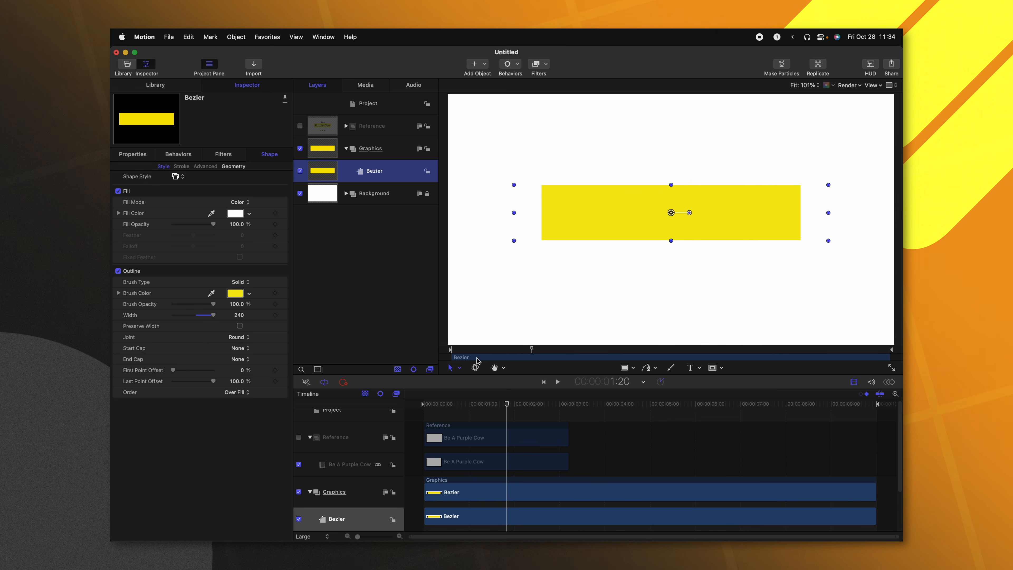
{"action": "left_click", "coordinate": [455, 370]}
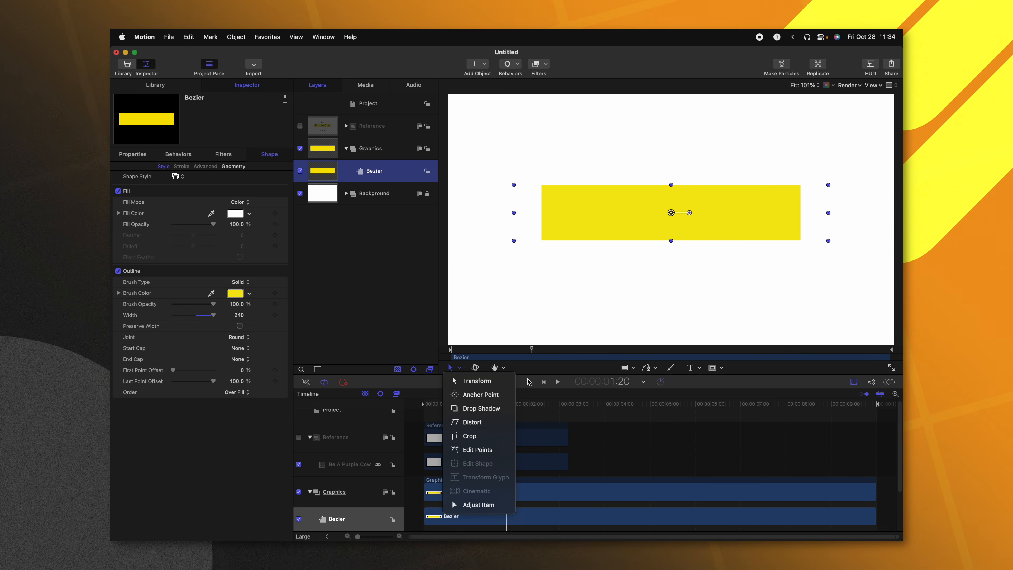
{"action": "key", "text": "Escape"}
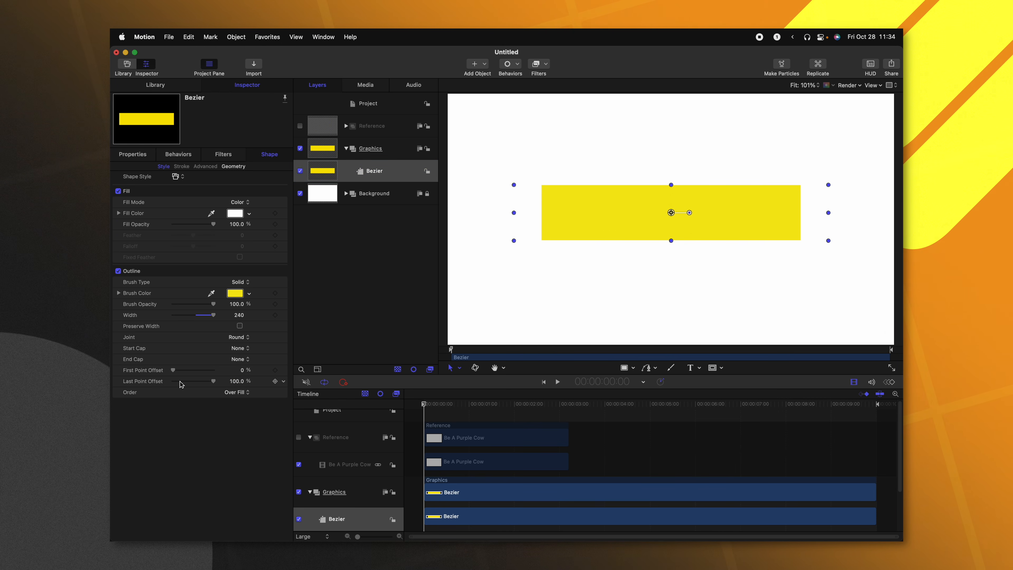
Step: Keyframe the Bezier line's Last Point Offset from 0% at the start to 100% at 2:00, and play the animation
{"action": "left_click_drag", "start_coordinate": [204, 383], "coordinate": [128, 391]}
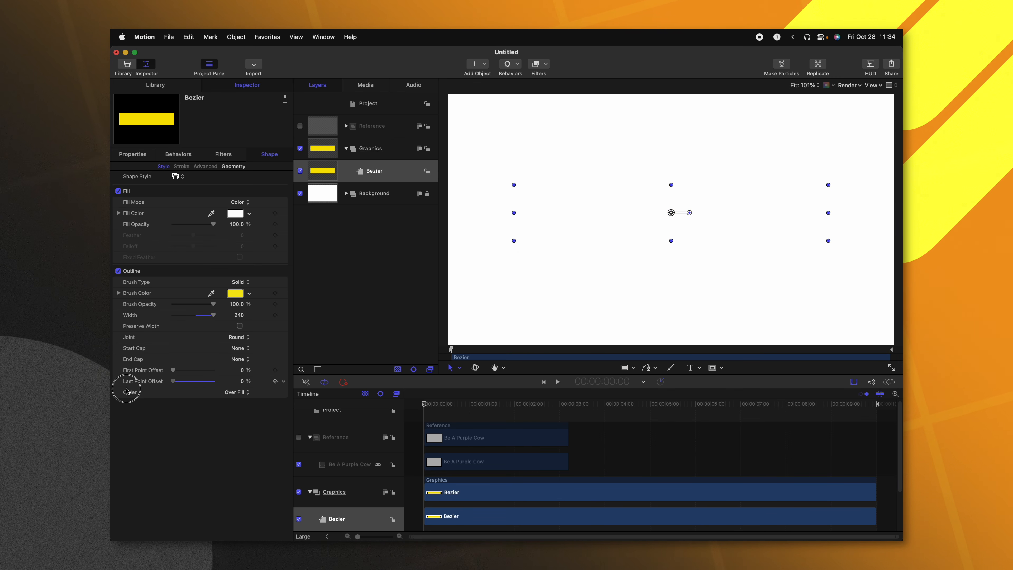
{"action": "left_click", "coordinate": [275, 382]}
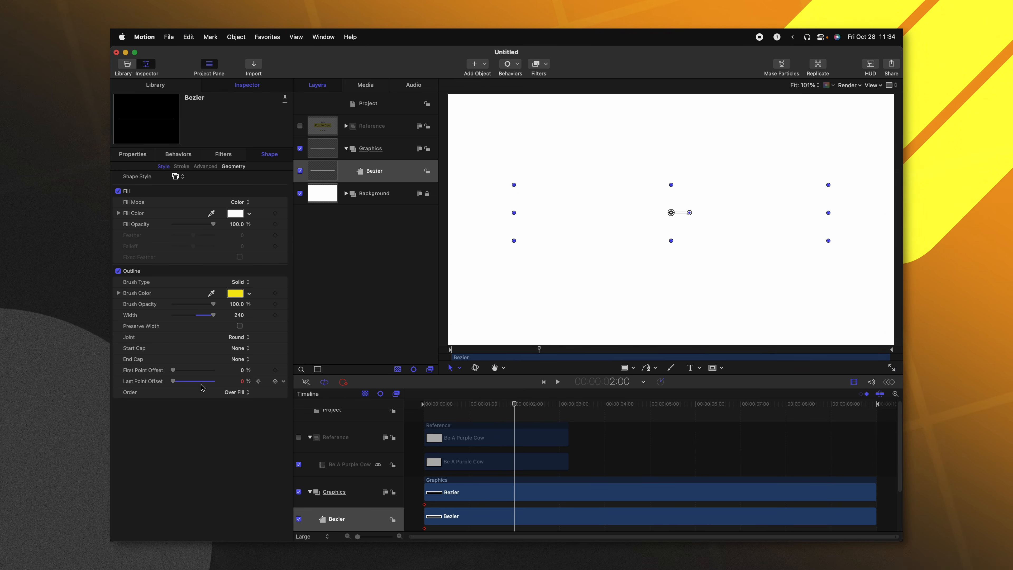
{"action": "left_click_drag", "start_coordinate": [172, 381], "coordinate": [217, 381]}
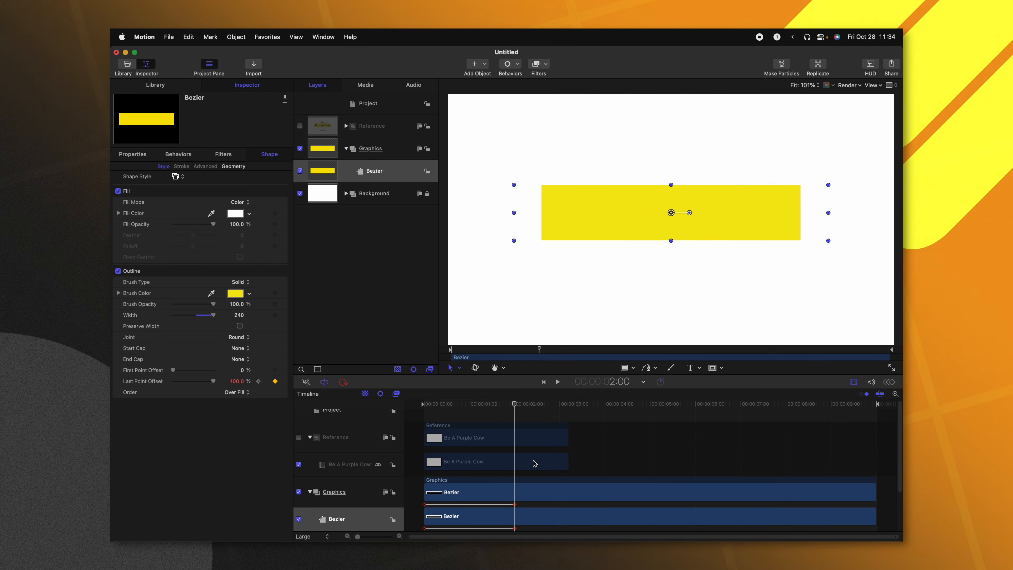
{"action": "left_click", "coordinate": [441, 405]}
{"action": "key", "text": "space"}
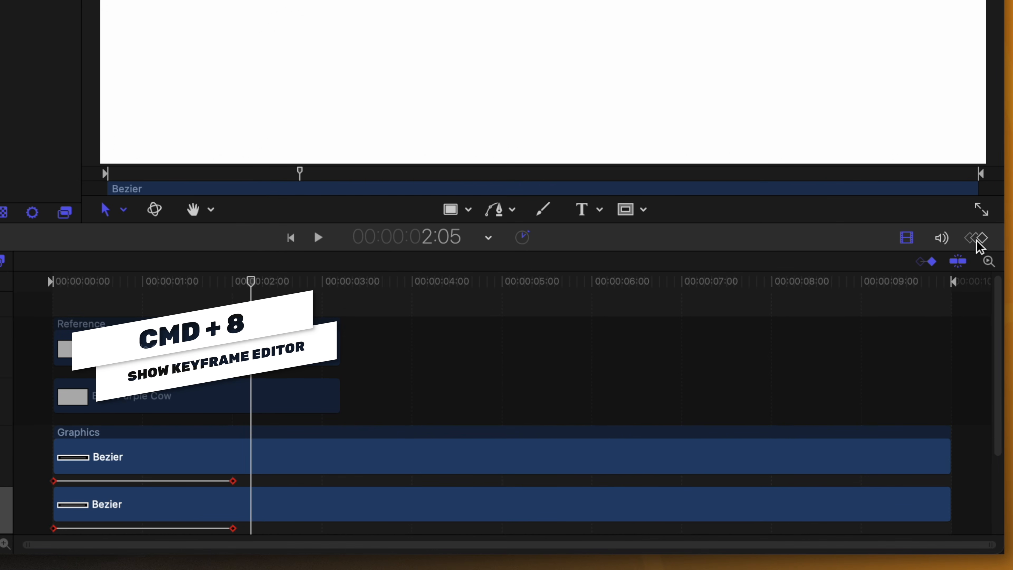
Step: Show the Keyframe Editor and change the 2:00 Last Point Offset keyframe to Bezier interpolation
{"action": "left_click", "coordinate": [977, 242]}
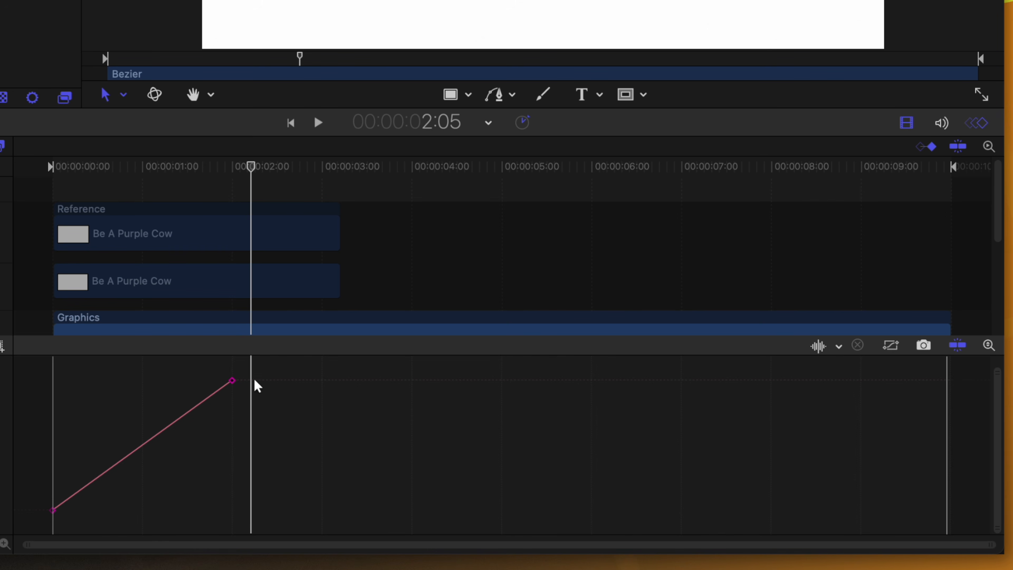
{"action": "right_click", "coordinate": [233, 385]}
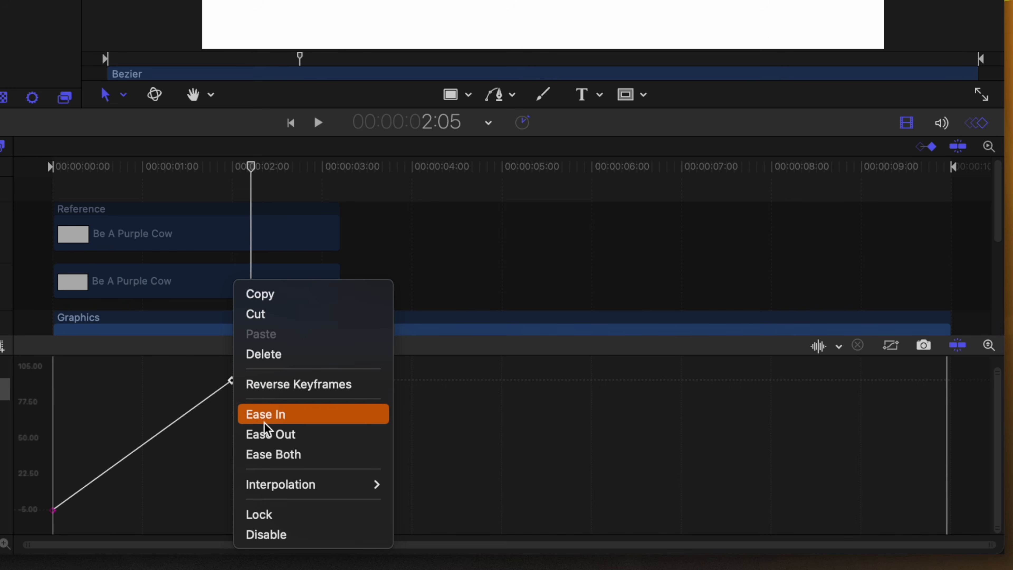
{"action": "mouse_move", "coordinate": [288, 490]}
{"action": "left_click", "coordinate": [435, 478]}
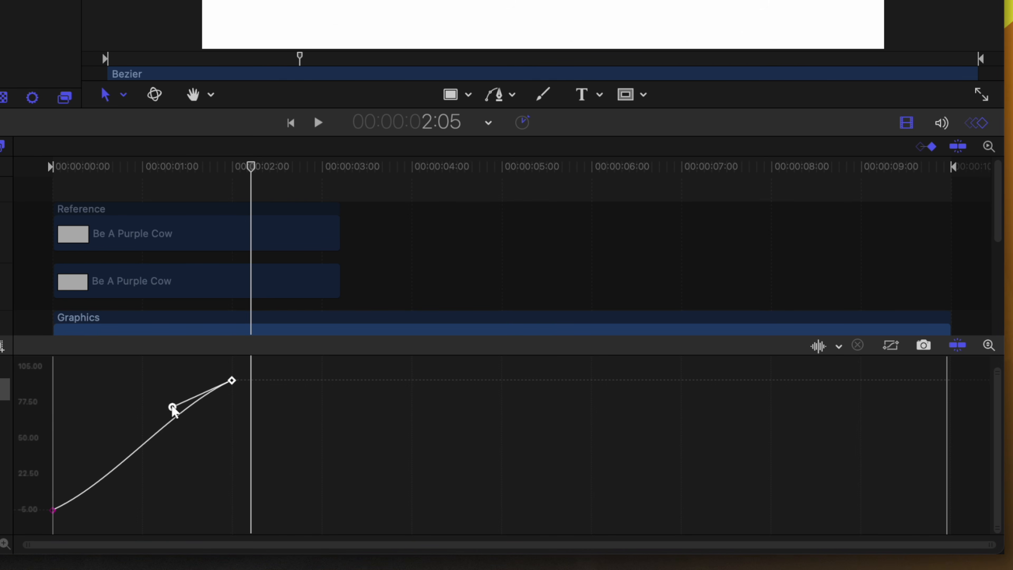
Step: Shape the handles of both Last Point Offset keyframes into a fast start and long ease-out, and play the animation from the start
{"action": "left_click_drag", "start_coordinate": [172, 407], "coordinate": [13, 394]}
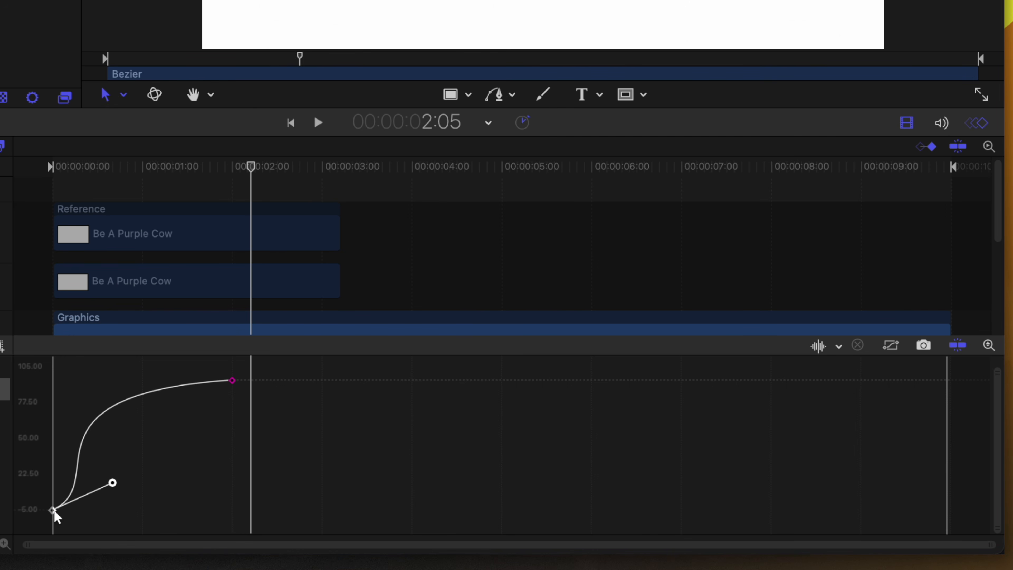
{"action": "left_click_drag", "start_coordinate": [113, 484], "coordinate": [84, 477]}
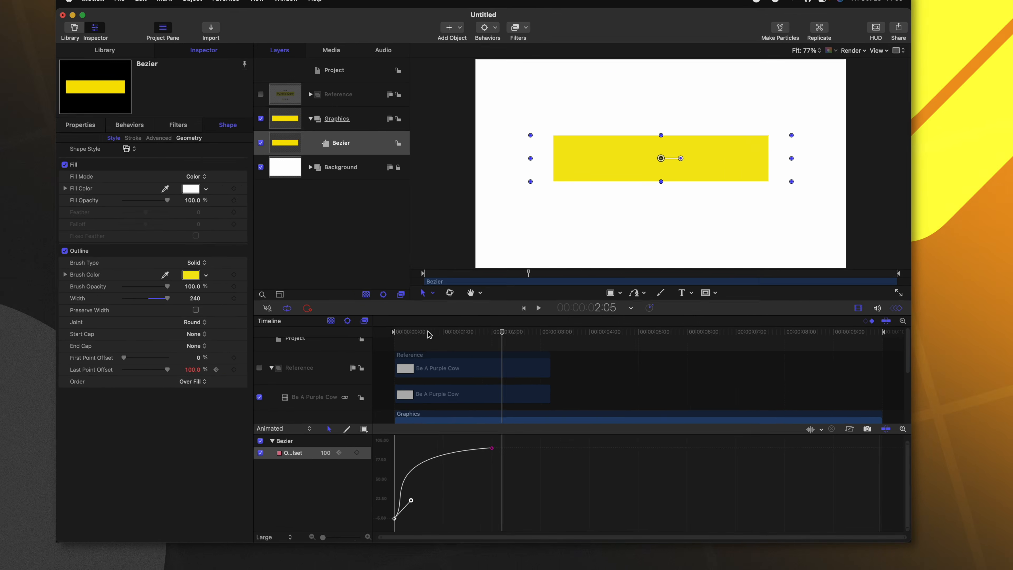
{"action": "left_click_drag", "start_coordinate": [286, 257], "coordinate": [237, 258]}
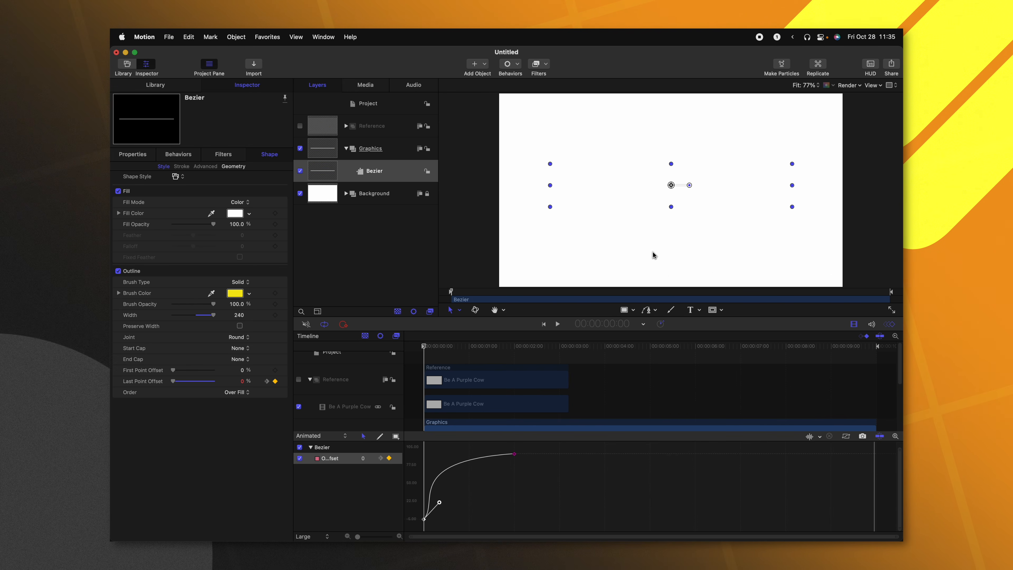
{"action": "key", "text": "space"}
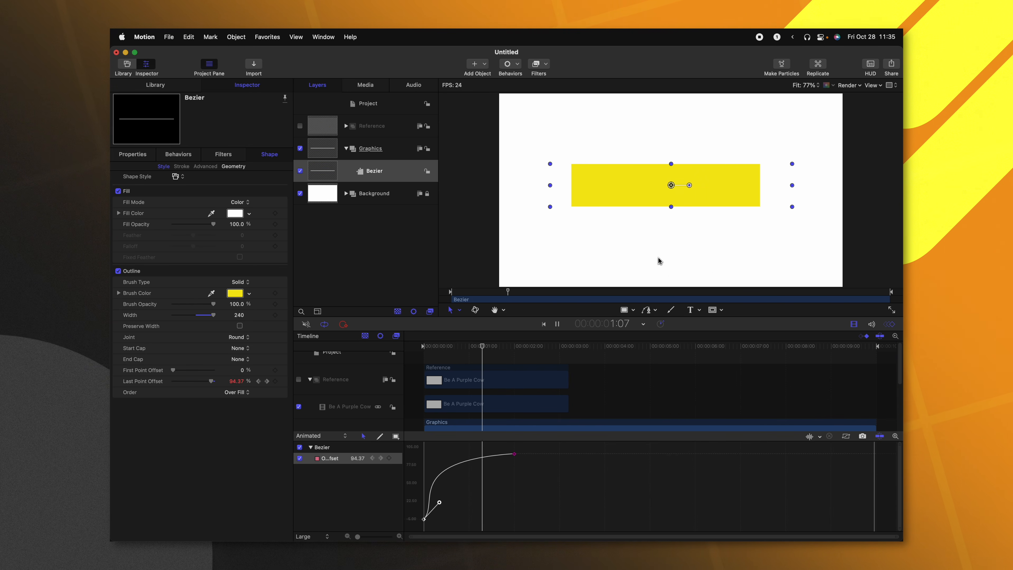
{"action": "key", "text": "space"}
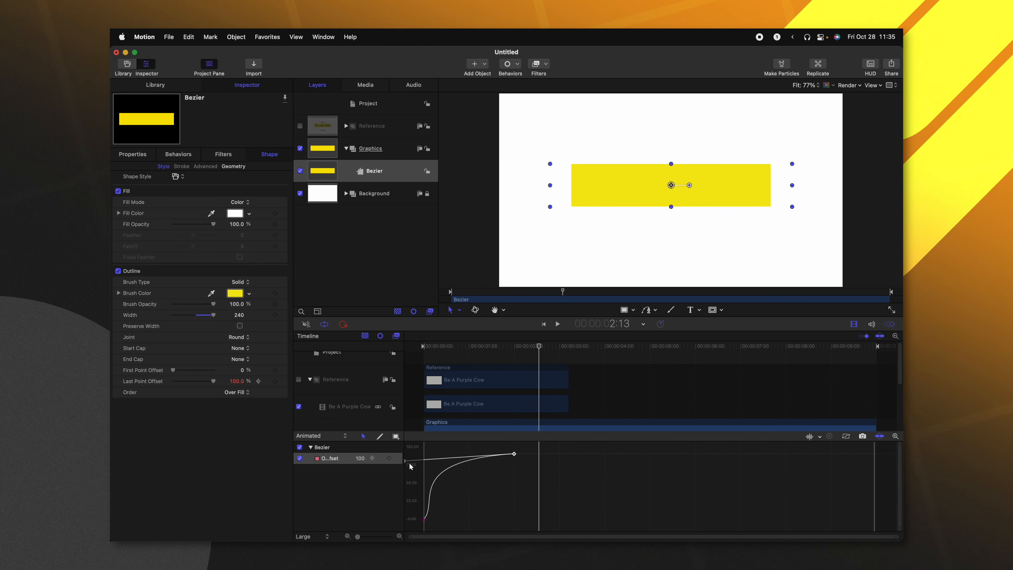
Step: Shorten the ending keyframe's Bezier handle so it ends near the start of the curve at about 100%, and replay the animation
{"action": "left_click_drag", "start_coordinate": [406, 460], "coordinate": [415, 459]}
{"action": "left_click_drag", "start_coordinate": [435, 455], "coordinate": [437, 455]}
{"action": "left_click_drag", "start_coordinate": [447, 346], "coordinate": [400, 353]}
{"action": "key", "text": "space"}
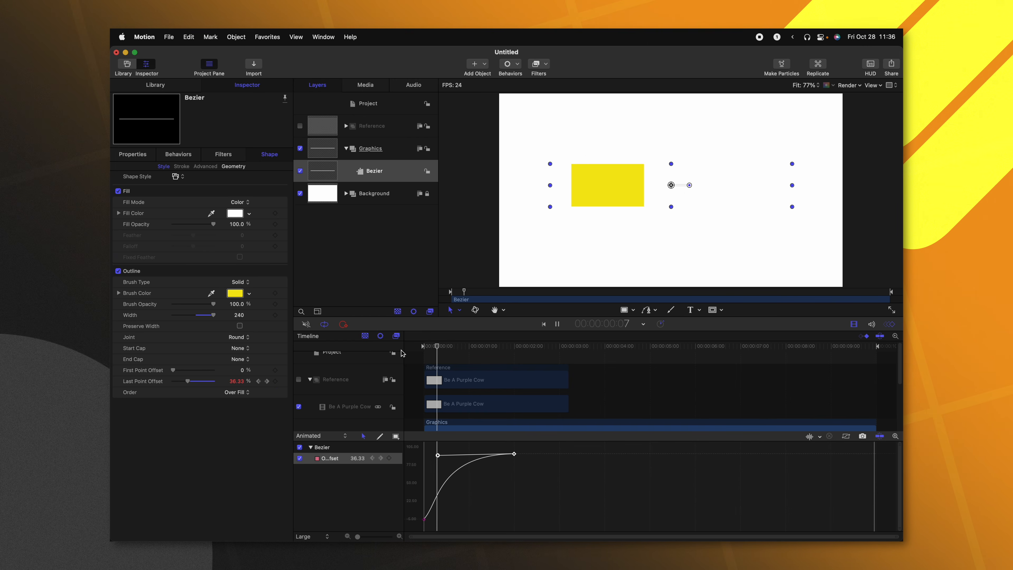
{"action": "key", "text": "space"}
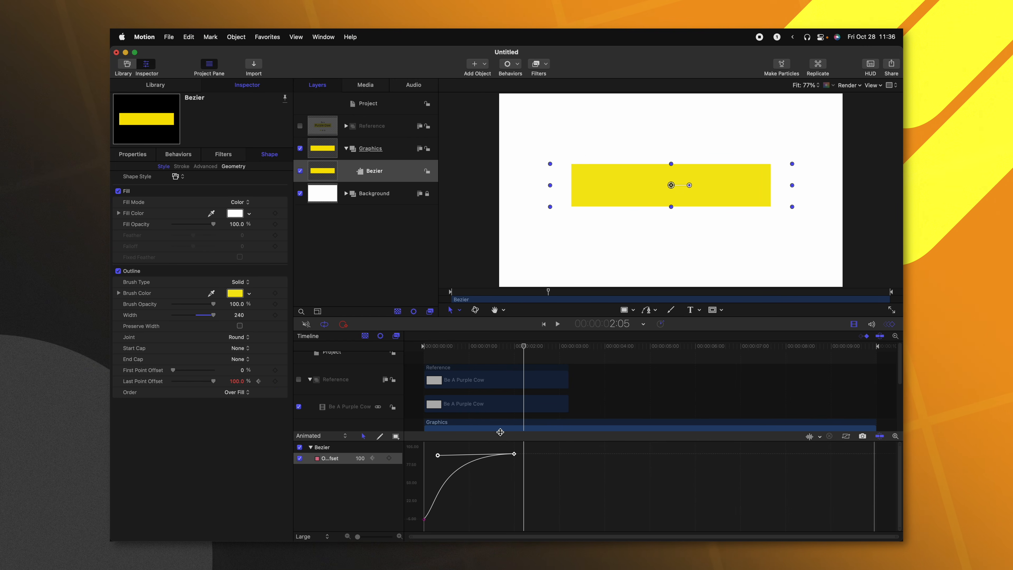
Step: Rename the Bezier layer as Title Box and add the text "Purple Cow" on the yellow bar
{"action": "double_click", "coordinate": [374, 171]}
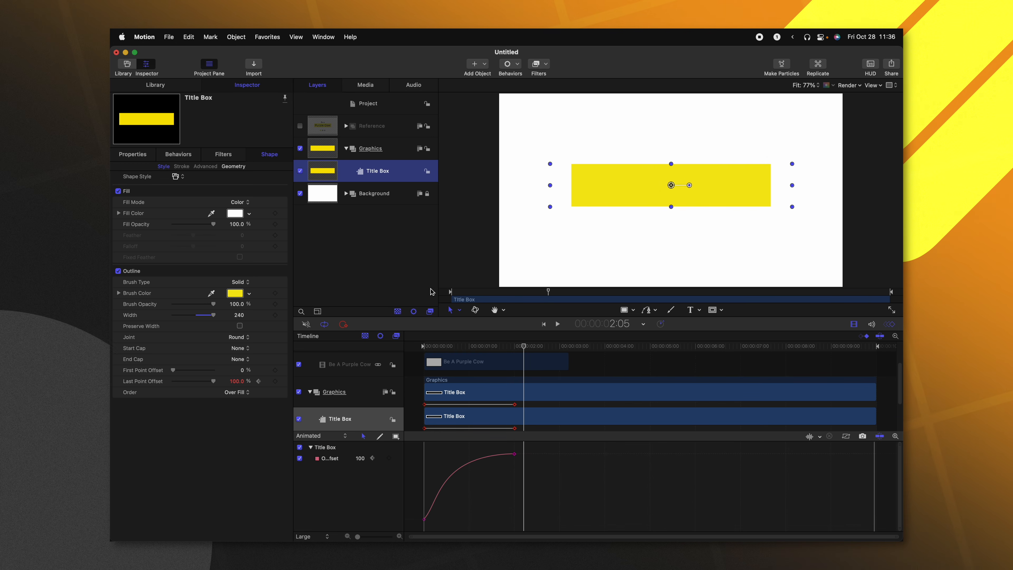
{"action": "left_click", "coordinate": [692, 310]}
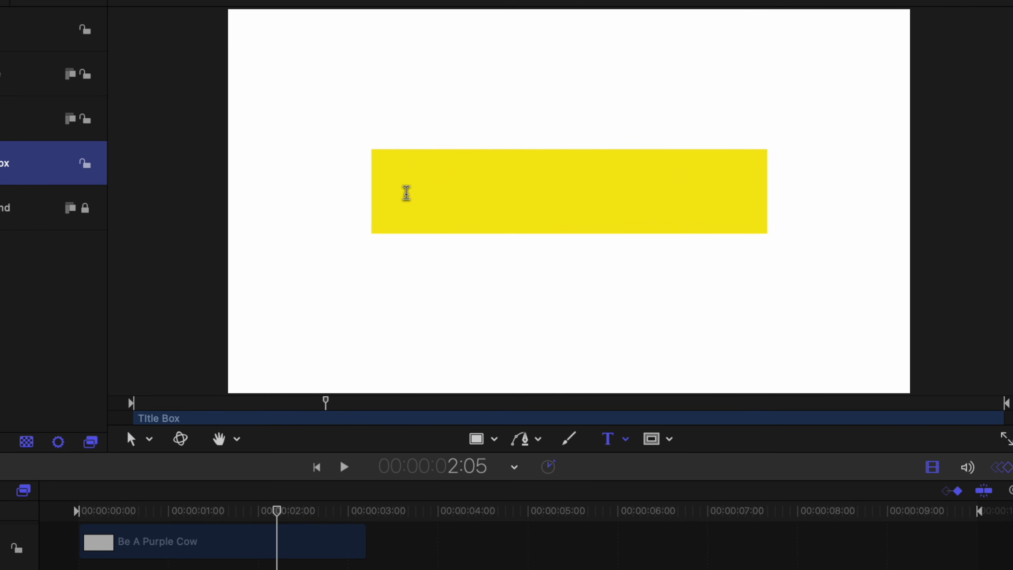
{"action": "left_click", "coordinate": [406, 192]}
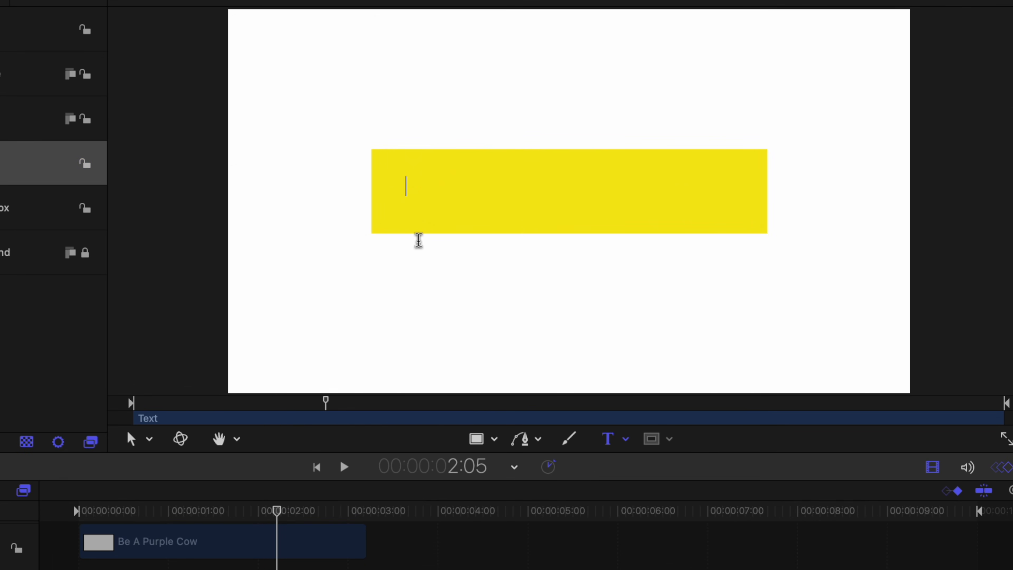
{"action": "type", "text": "Purple Cow"}
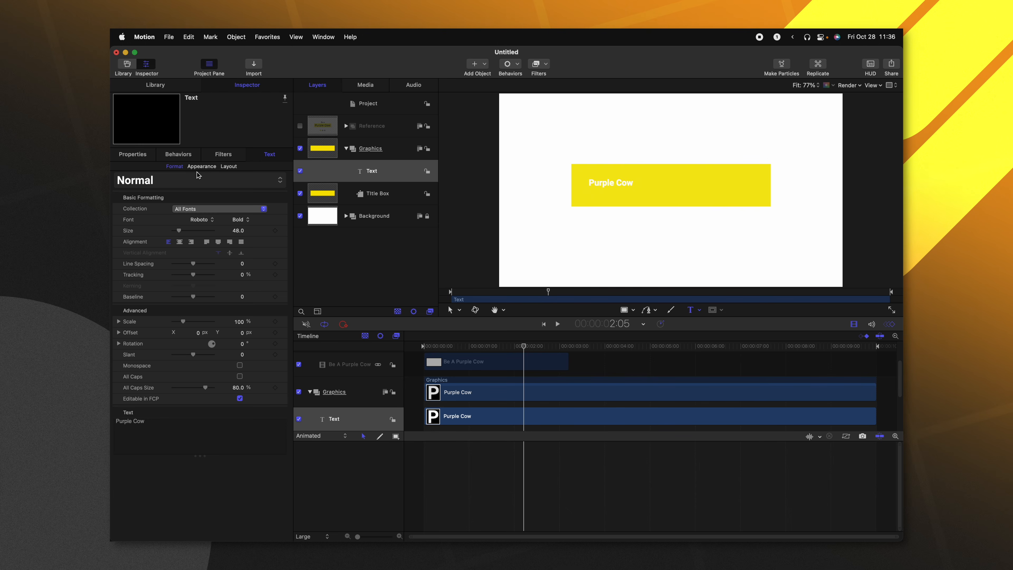
Step: Change the Purple Cow text's face color to black
{"action": "left_click", "coordinate": [200, 167]}
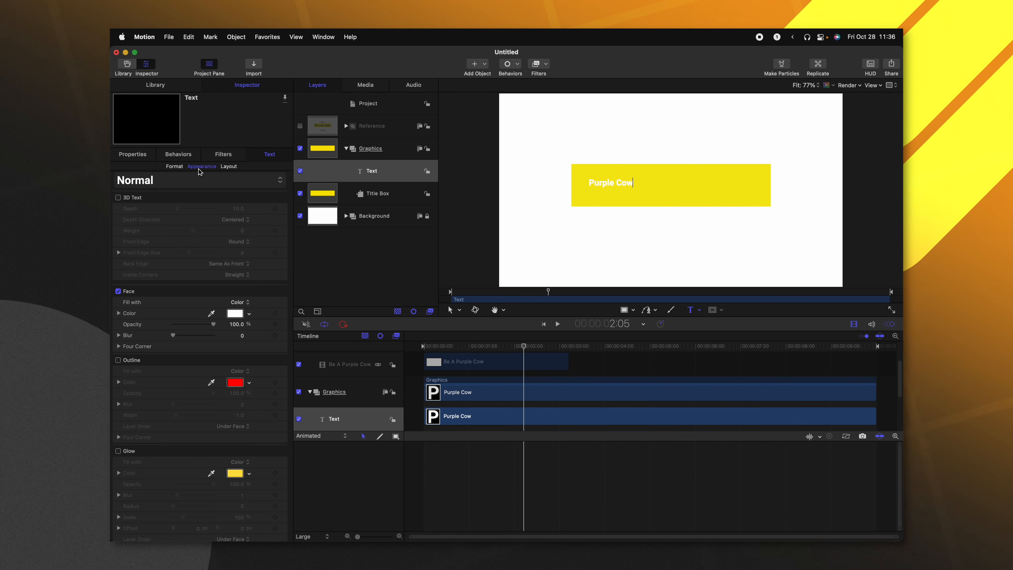
{"action": "left_click", "coordinate": [234, 313]}
{"action": "left_click_drag", "start_coordinate": [537, 286], "coordinate": [666, 285]}
{"action": "left_click", "coordinate": [457, 152]}
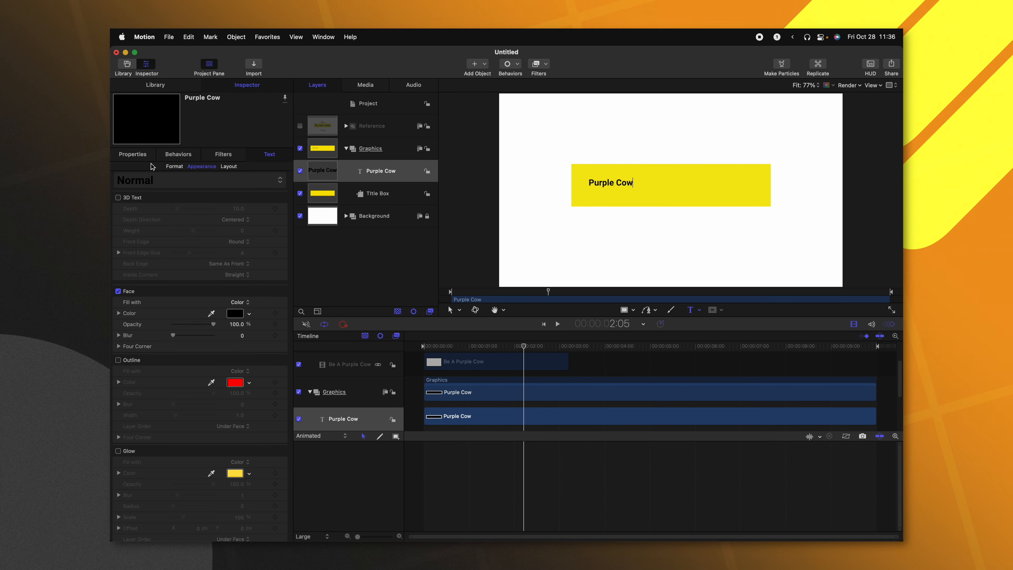
Step: Enlarge the Purple Cow text to size 195
{"action": "left_click", "coordinate": [174, 167]}
{"action": "left_click_drag", "start_coordinate": [186, 233], "coordinate": [194, 230]}
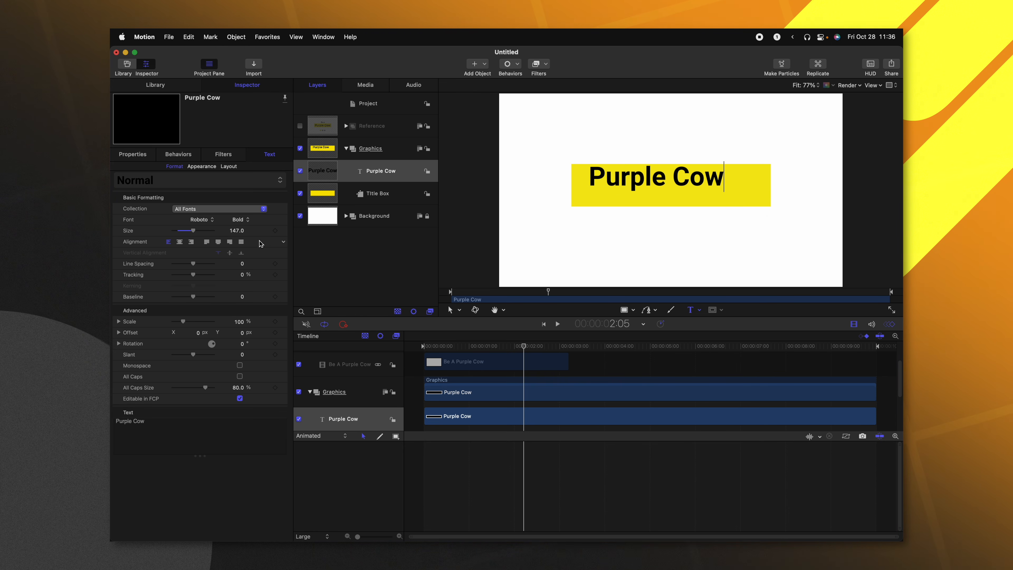
{"action": "left_click", "coordinate": [236, 231]}
{"action": "type", "text": "19"}
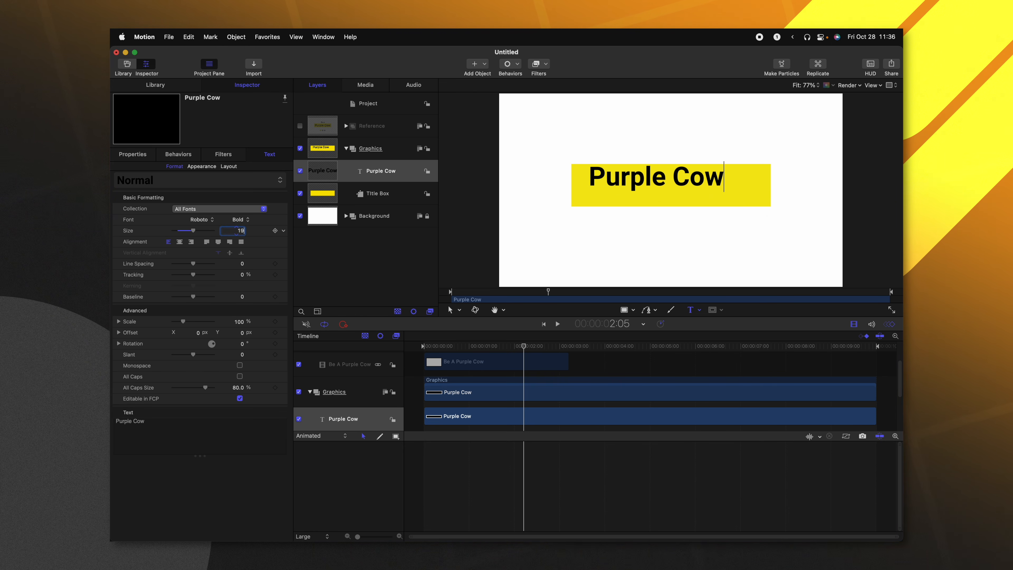
{"action": "type", "text": "5"}
{"action": "key", "text": "Return"}
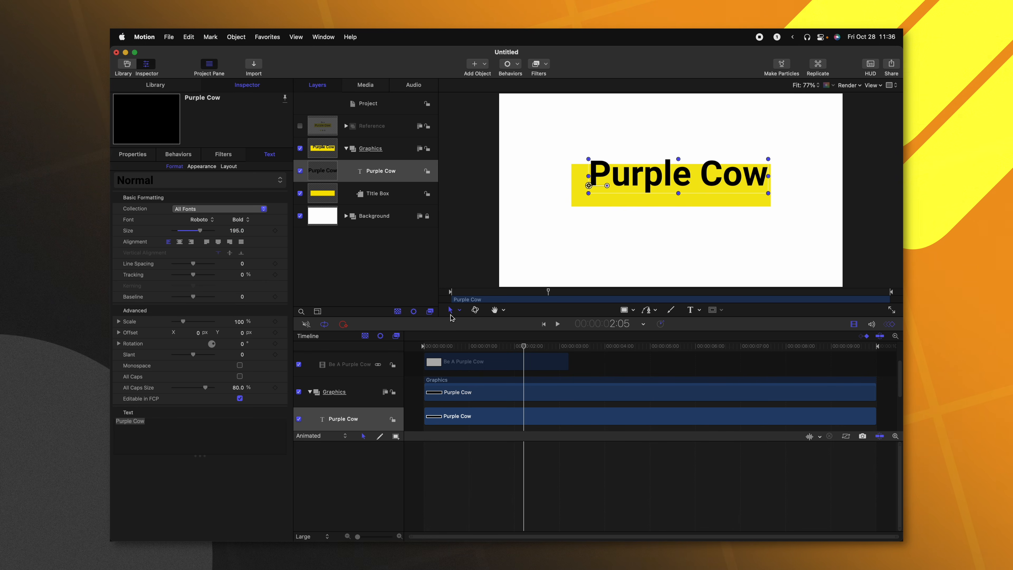
Step: Center-align the Purple Cow text and move it to the middle of the yellow bar
{"action": "left_click", "coordinate": [180, 242]}
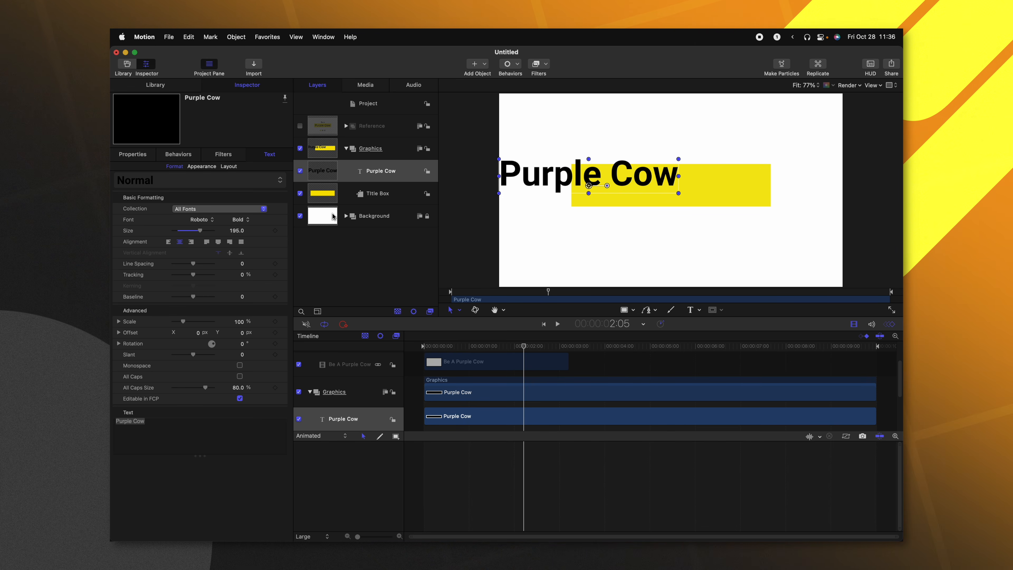
{"action": "left_click_drag", "start_coordinate": [646, 184], "coordinate": [729, 192]}
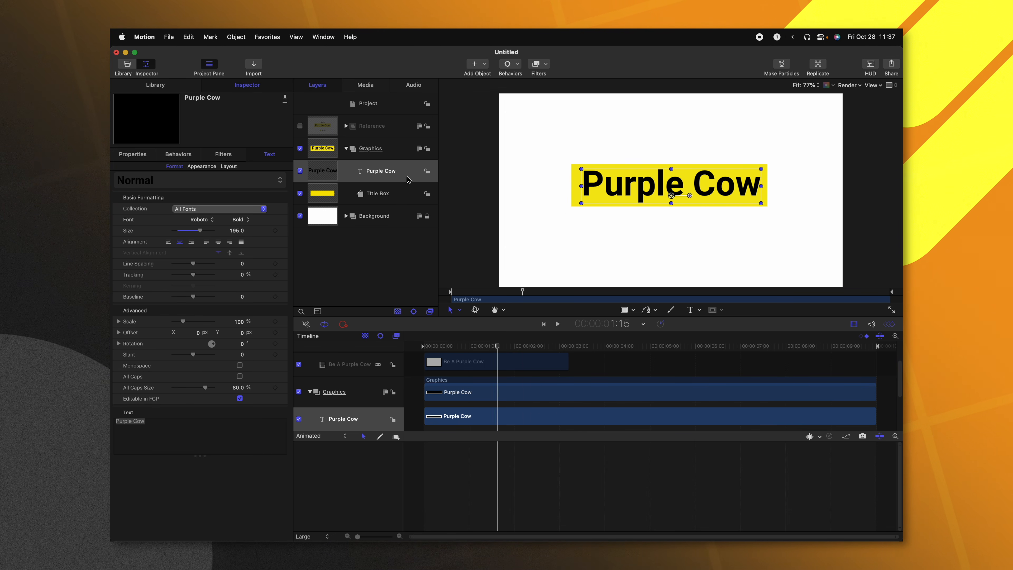
Step: Apply the Sequence Text behavior from Text Animation to the Purple Cow text
{"action": "left_click", "coordinate": [378, 169]}
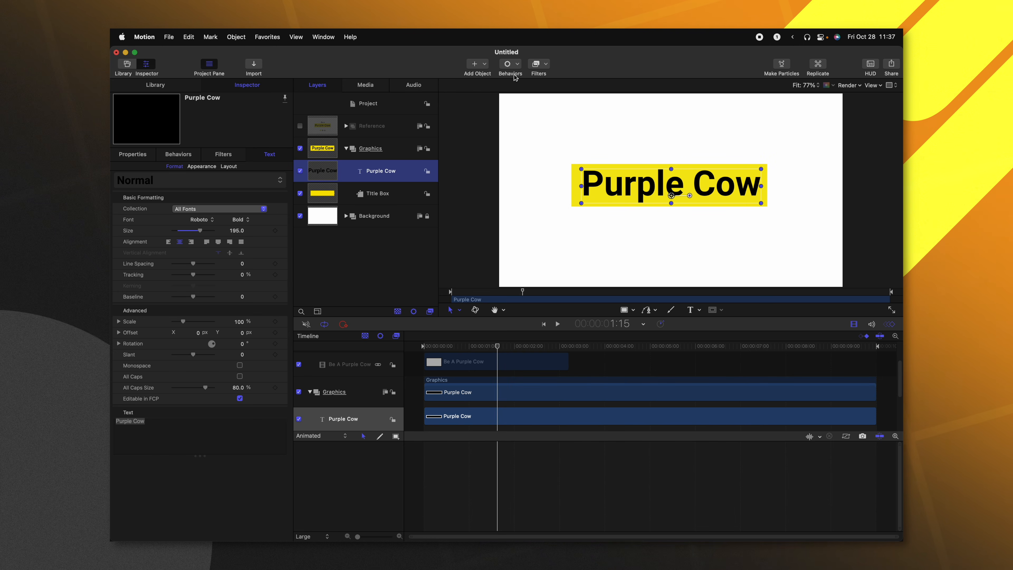
{"action": "left_click", "coordinate": [517, 64]}
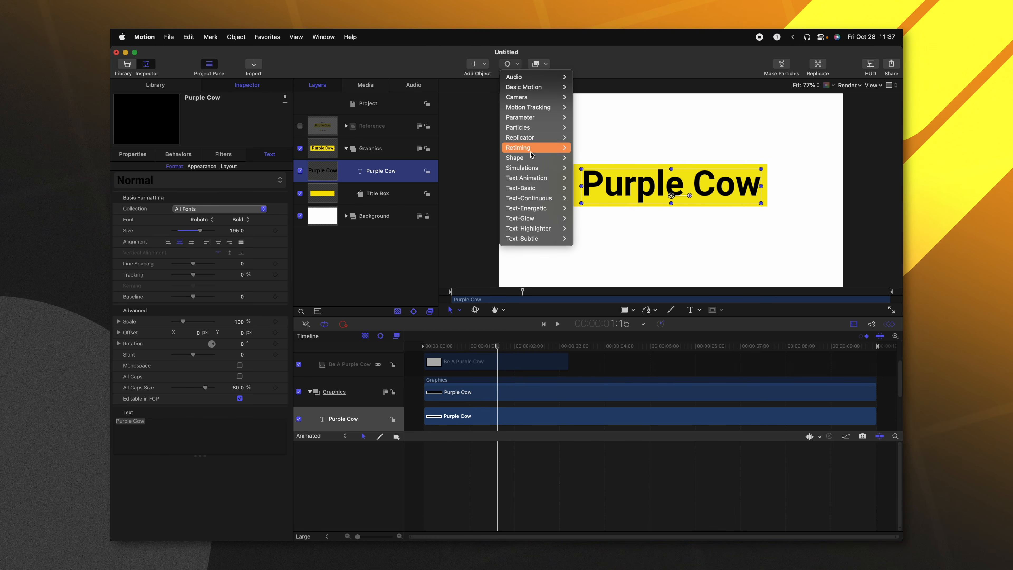
{"action": "mouse_move", "coordinate": [536, 180]}
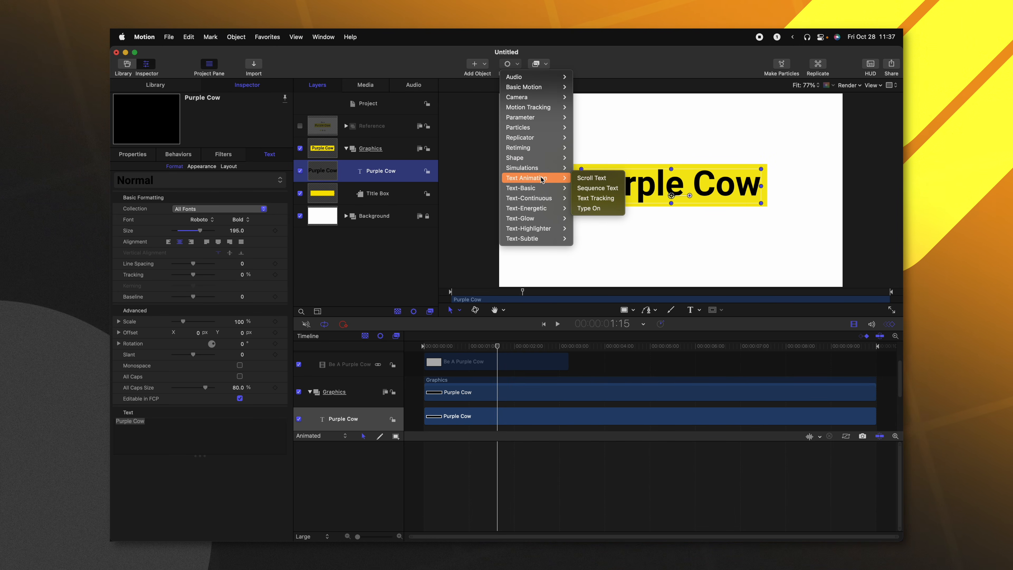
{"action": "left_click", "coordinate": [613, 187]}
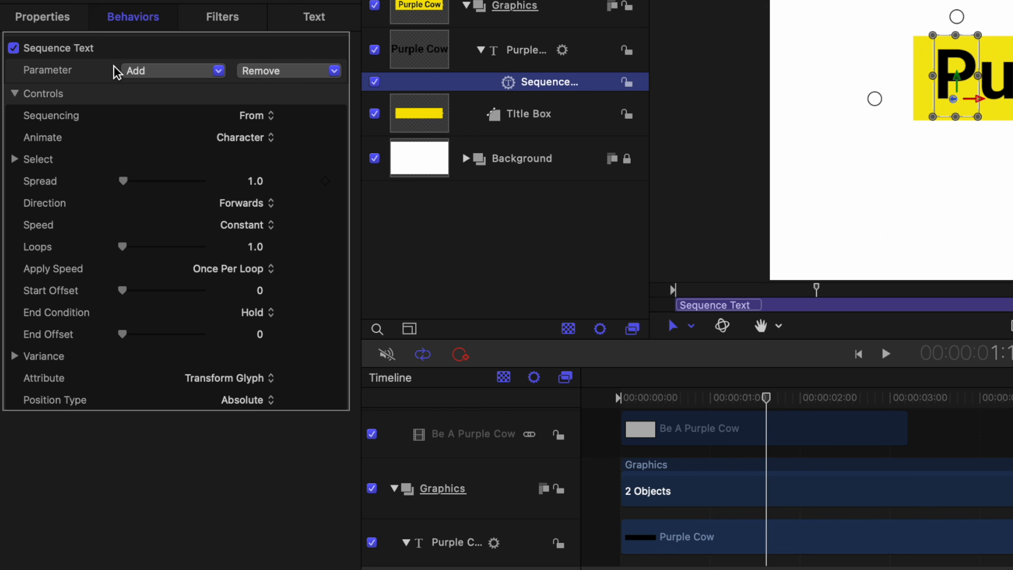
Step: Add the Position format parameter to the Sequence Text behavior and expand its X, Y and Z values
{"action": "left_click", "coordinate": [140, 78]}
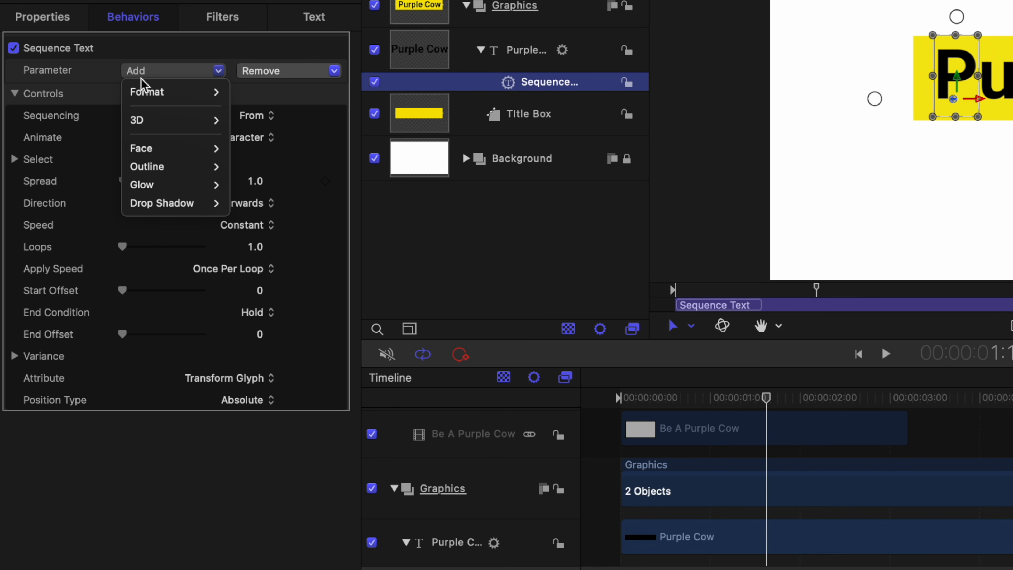
{"action": "mouse_move", "coordinate": [147, 98]}
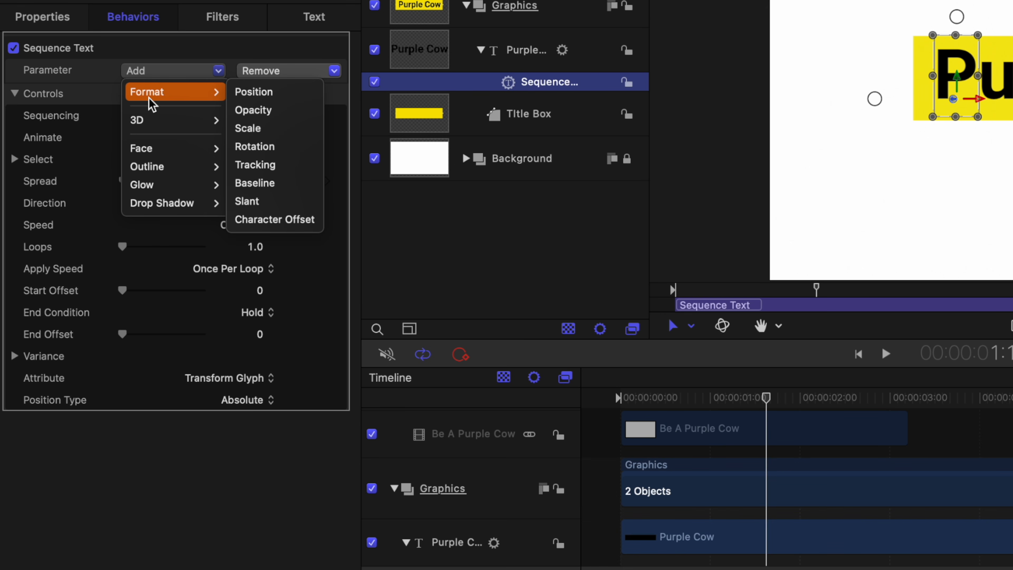
{"action": "left_click", "coordinate": [301, 96]}
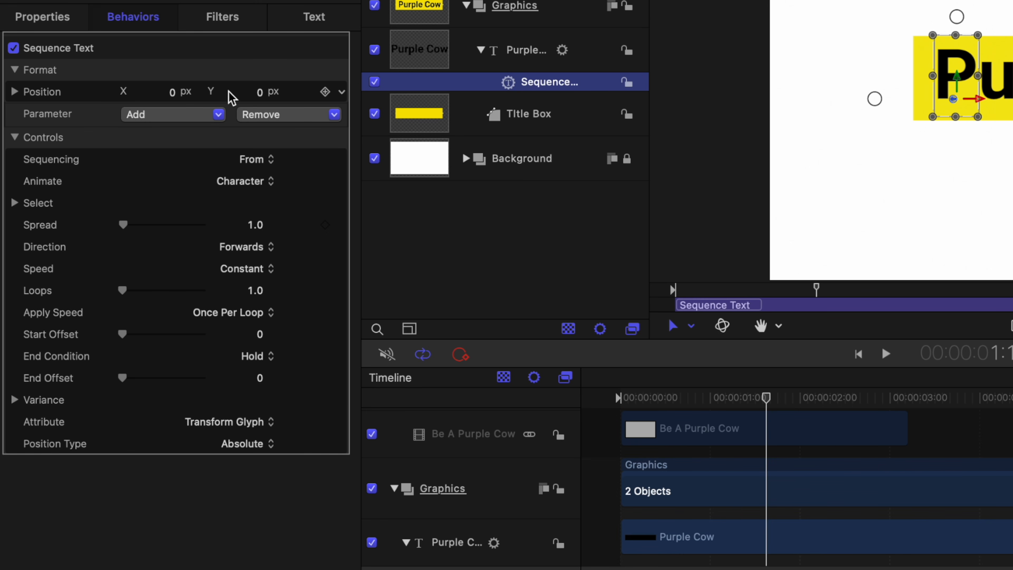
{"action": "left_click", "coordinate": [16, 92]}
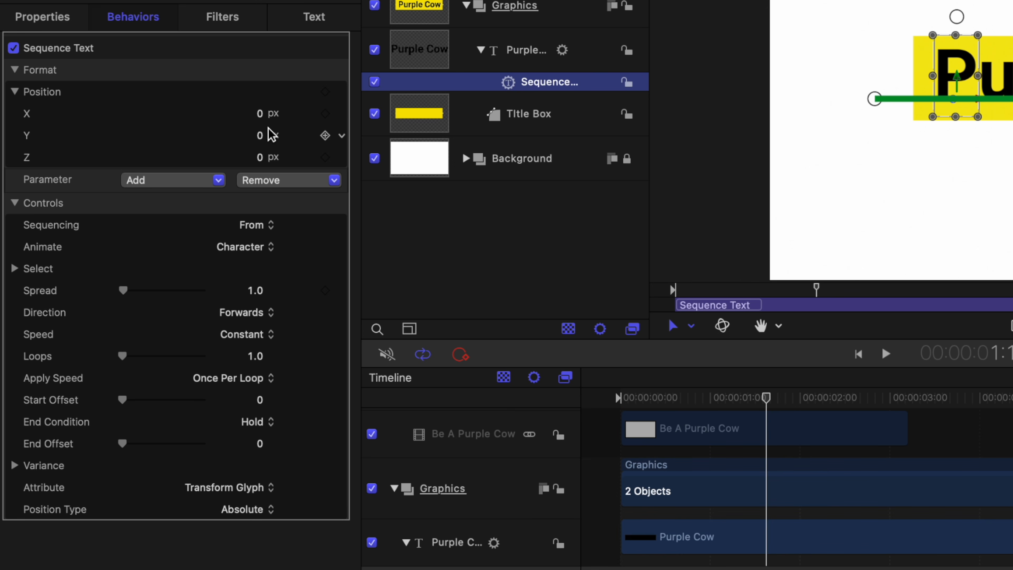
Step: Return the playhead to the start and set the Sequence Text behavior's Y position to -75 px
{"action": "mouse_move", "coordinate": [260, 135]}
{"action": "left_mouse_down"}
{"action": "mouse_move", "coordinate": [240, 136]}
{"action": "mouse_move", "coordinate": [258, 135]}
{"action": "left_mouse_up"}
{"action": "left_click_drag", "start_coordinate": [766, 398], "coordinate": [454, 403]}
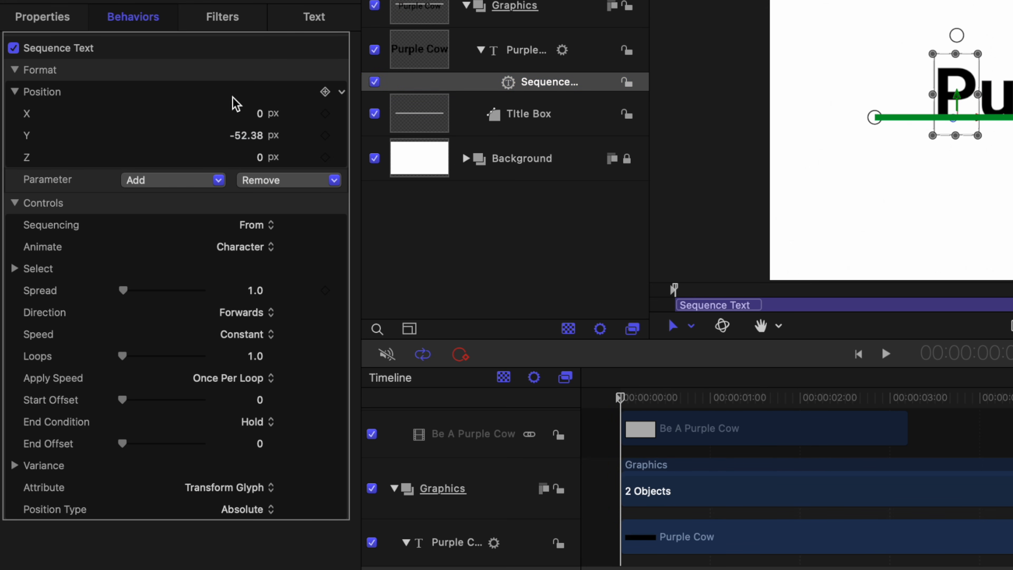
{"action": "left_click_drag", "start_coordinate": [245, 135], "coordinate": [239, 136]}
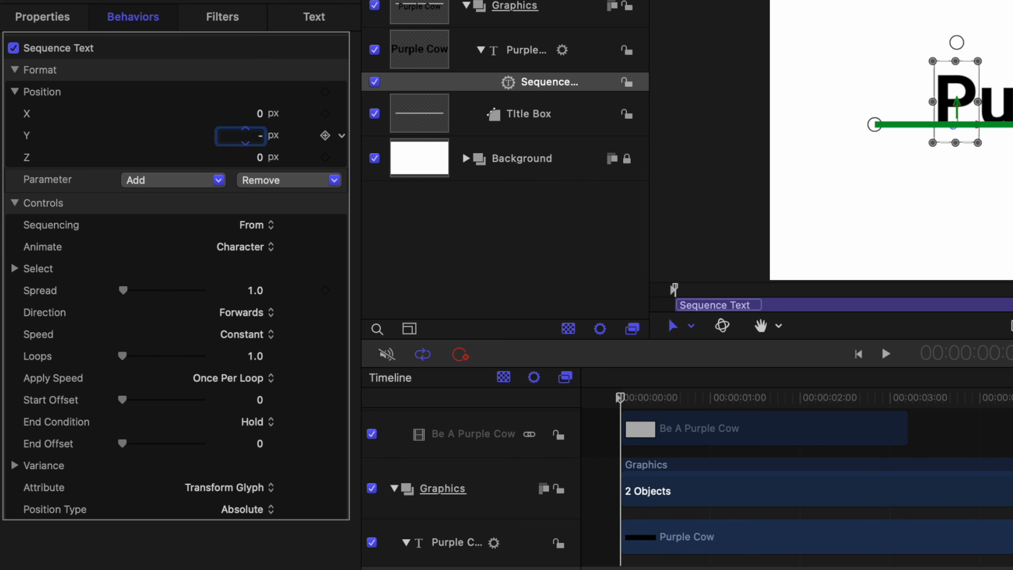
{"action": "type", "text": "5"}
{"action": "key", "text": "Return"}
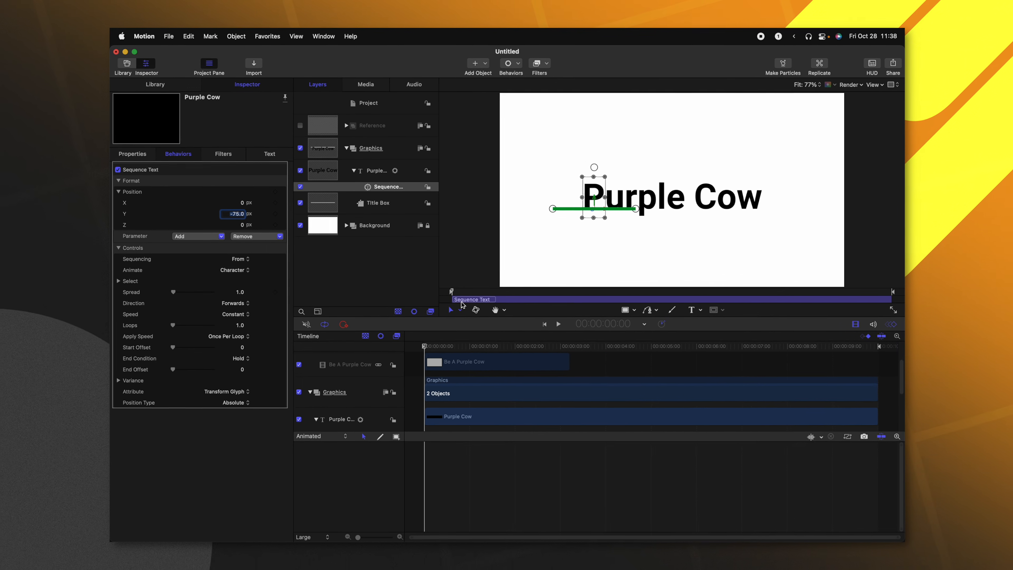
Step: Set the Sequence Text behavior's out point at 1:15, play the animation, and shorten the behavior to end at 1:03
{"action": "left_click_drag", "start_coordinate": [433, 345], "coordinate": [497, 365]}
{"action": "key", "text": "o"}
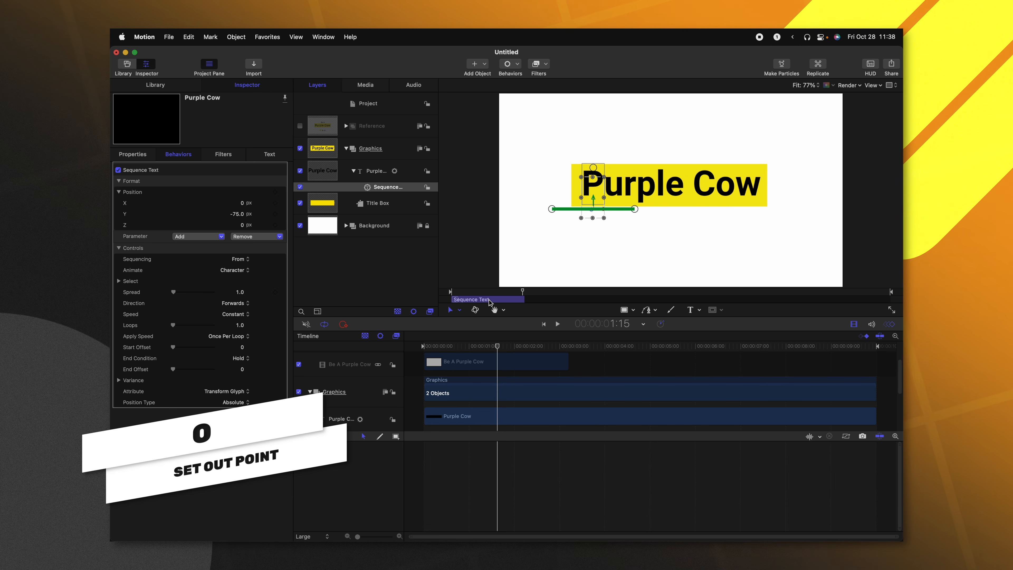
{"action": "left_click_drag", "start_coordinate": [473, 348], "coordinate": [417, 347]}
{"action": "key", "text": "space"}
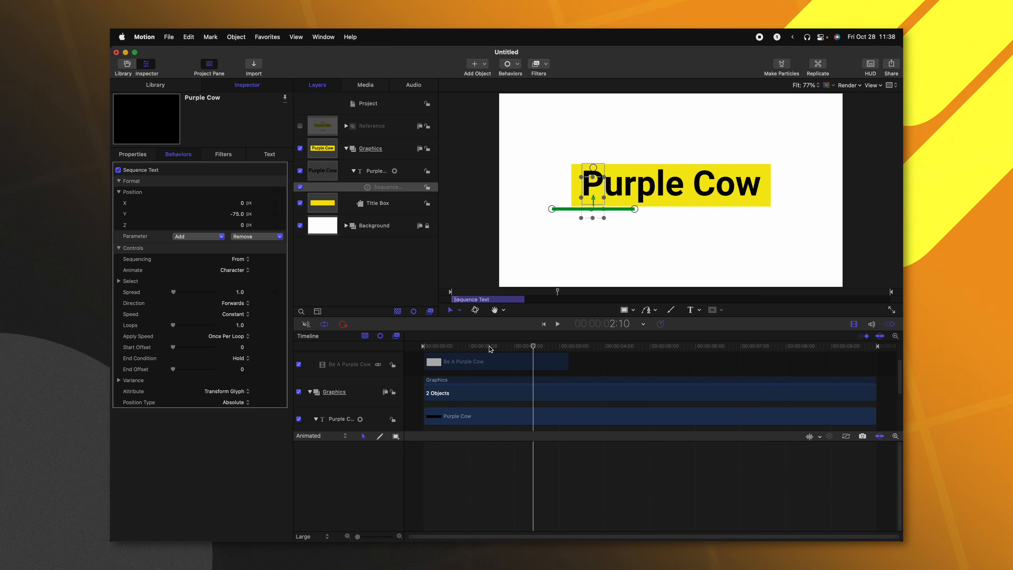
{"action": "left_click_drag", "start_coordinate": [491, 349], "coordinate": [475, 350]}
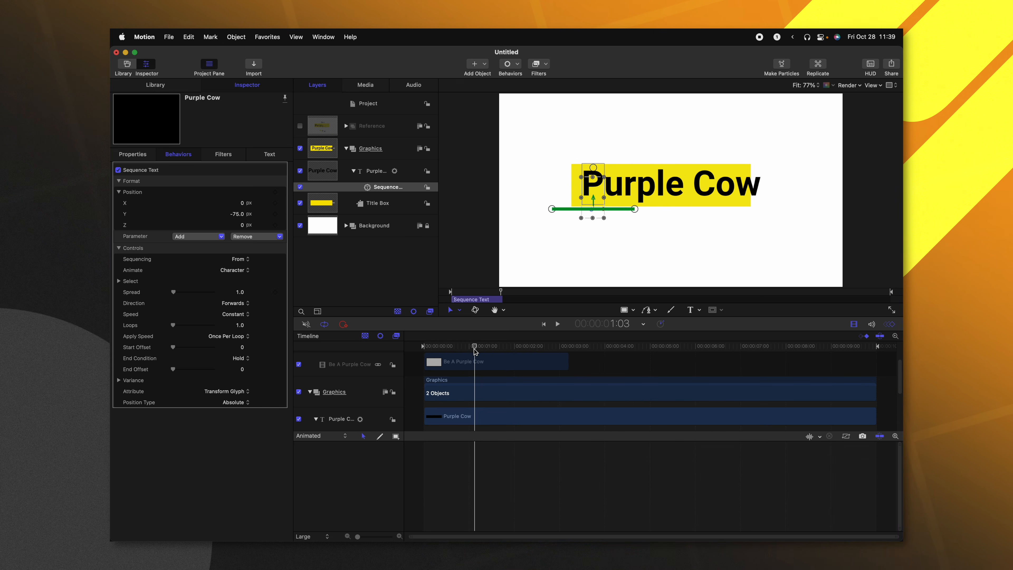
Step: Set the Purple Cow text's Sequence Text behavior to Ease Both speed with a spread of 4.0, and play the animation
{"action": "key", "text": "space"}
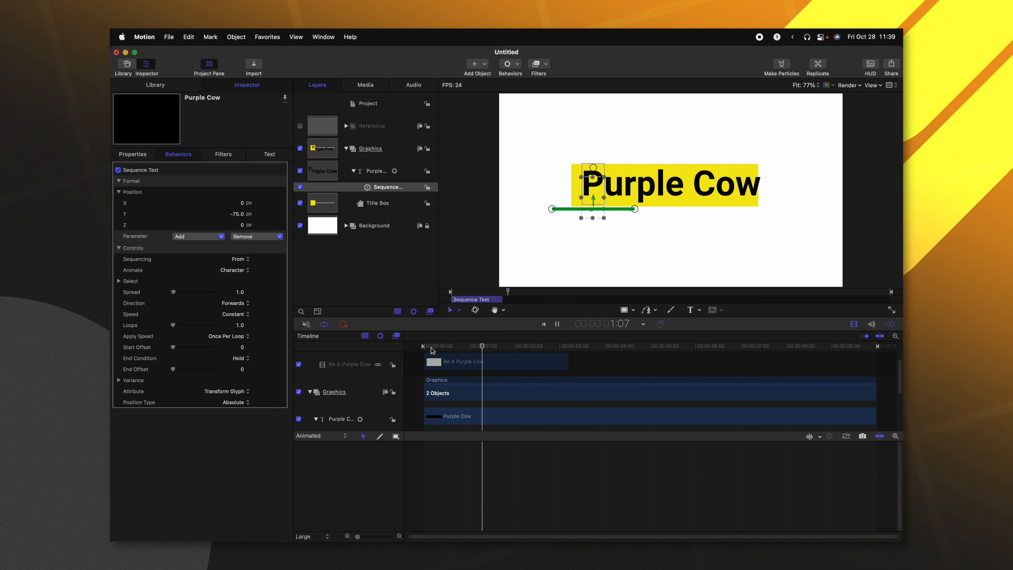
{"action": "key", "text": "space"}
{"action": "left_click", "coordinate": [344, 201]}
{"action": "left_click", "coordinate": [343, 172]}
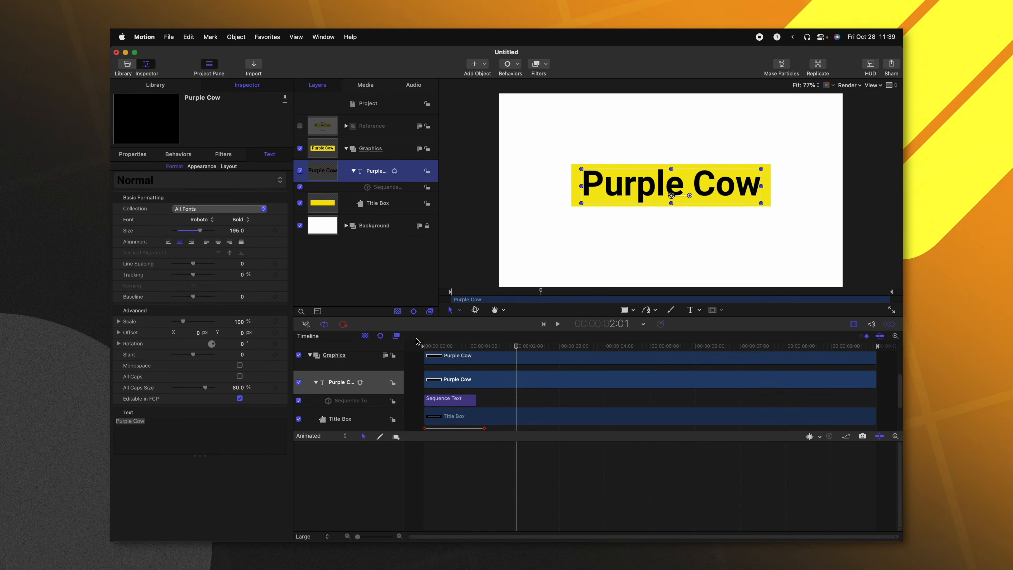
{"action": "left_click", "coordinate": [389, 187]}
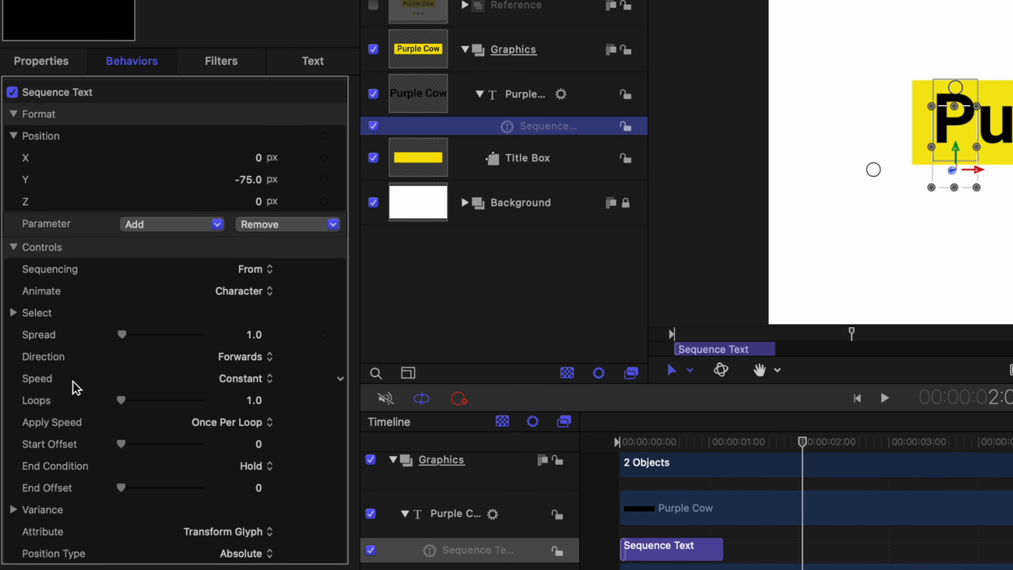
{"action": "left_click", "coordinate": [258, 382]}
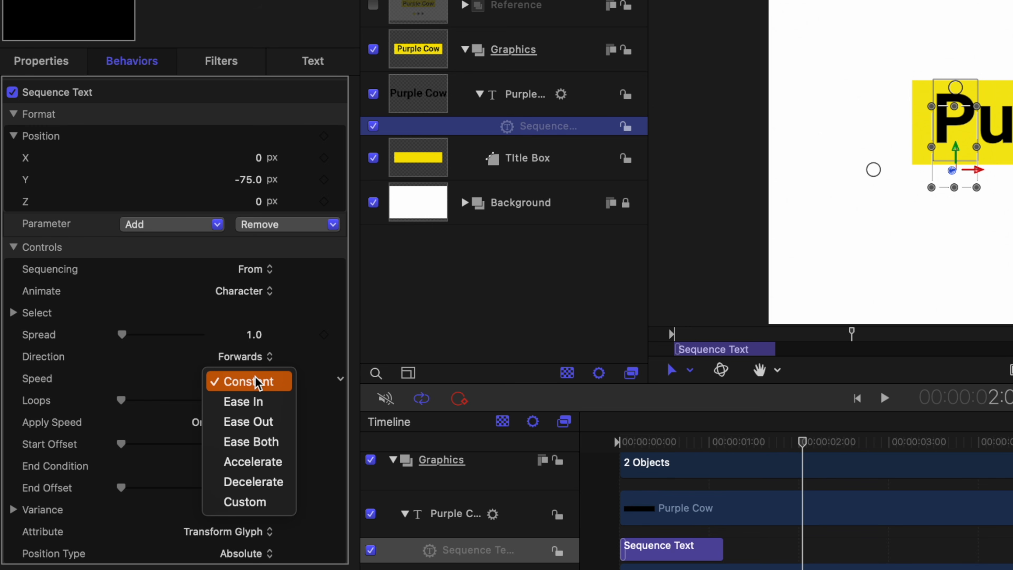
{"action": "left_click", "coordinate": [262, 443]}
{"action": "key", "text": "space"}
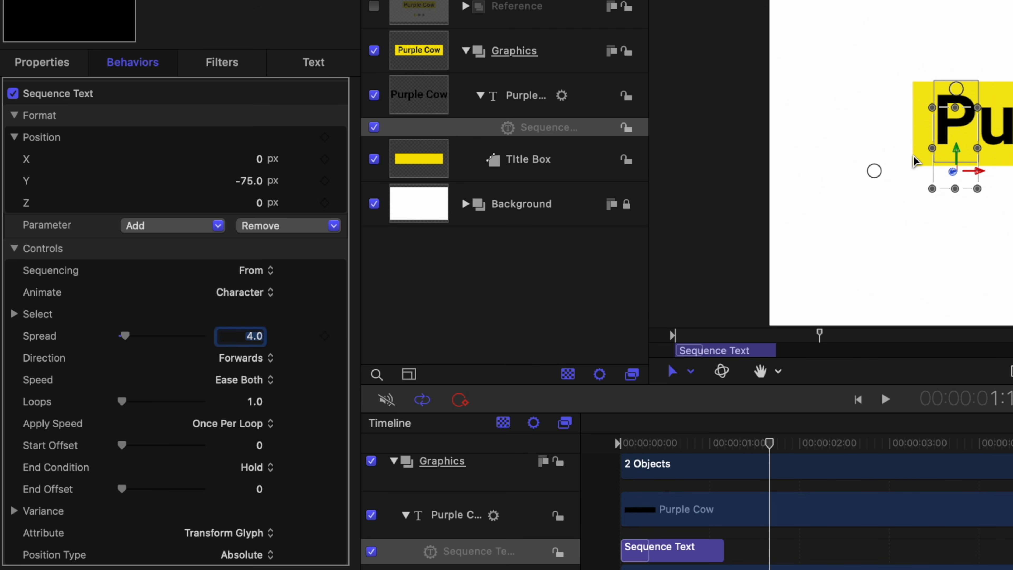
Step: Try a spread of 1 on the Sequence Text behavior, restore it to 4.0, and scrub through the animation
{"action": "mouse_move", "coordinate": [660, 444]}
{"action": "left_mouse_down"}
{"action": "mouse_move", "coordinate": [624, 441]}
{"action": "mouse_move", "coordinate": [640, 446]}
{"action": "left_mouse_up"}
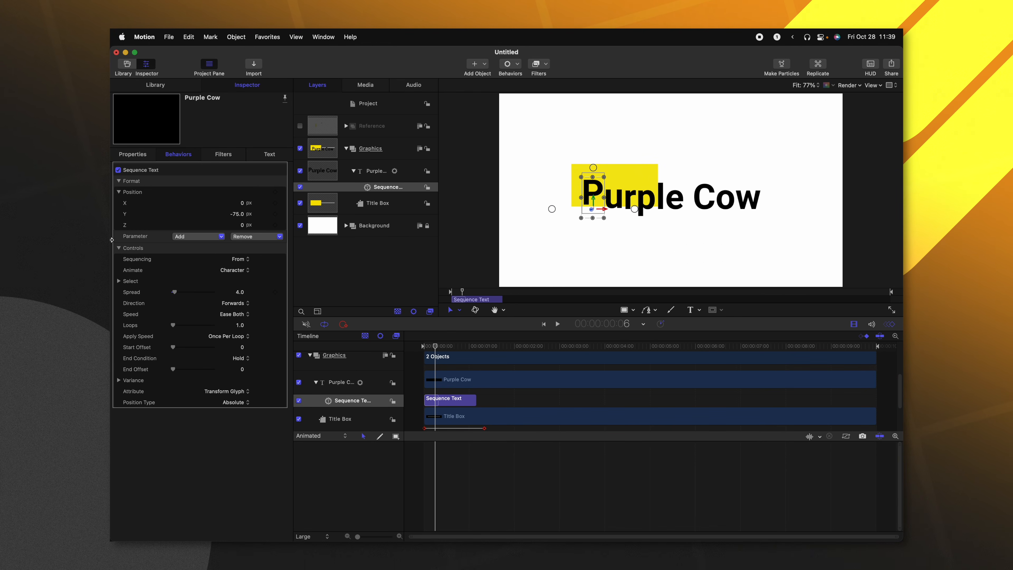
{"action": "left_click", "coordinate": [238, 292]}
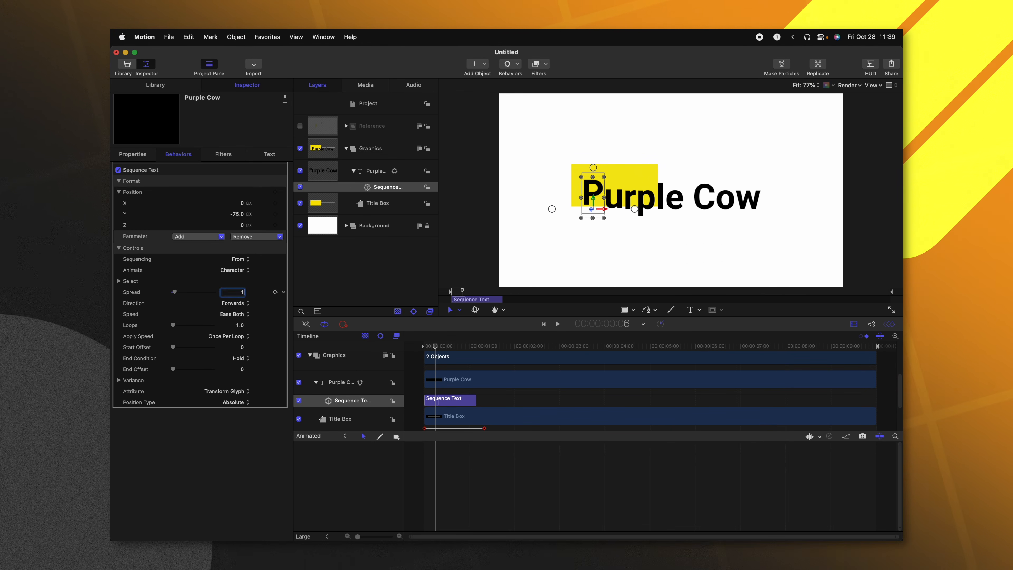
{"action": "type", "text": "1"}
{"action": "key", "text": "Return"}
{"action": "key", "text": "space"}
{"action": "key", "text": "space"}
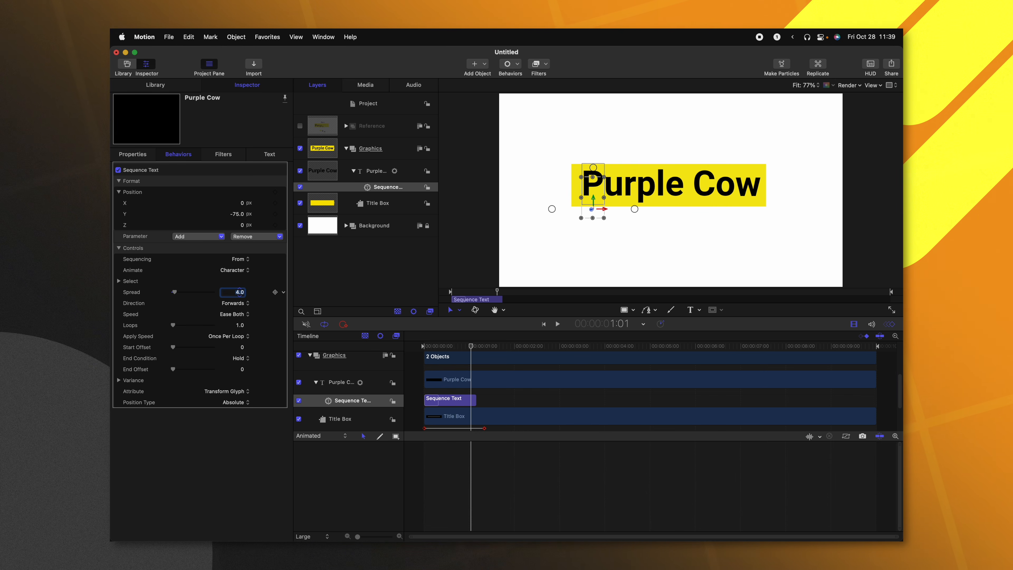
{"action": "left_click_drag", "start_coordinate": [421, 347], "coordinate": [438, 347]}
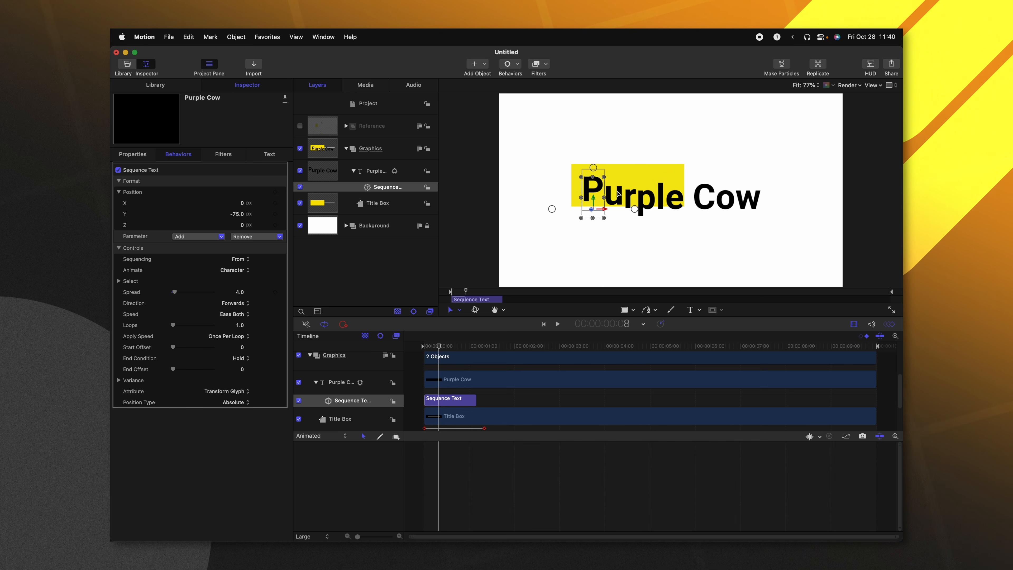
{"action": "mouse_move", "coordinate": [444, 344]}
{"action": "left_mouse_down"}
{"action": "mouse_move", "coordinate": [455, 347]}
{"action": "mouse_move", "coordinate": [429, 350]}
{"action": "left_mouse_up"}
{"action": "key", "text": "space"}
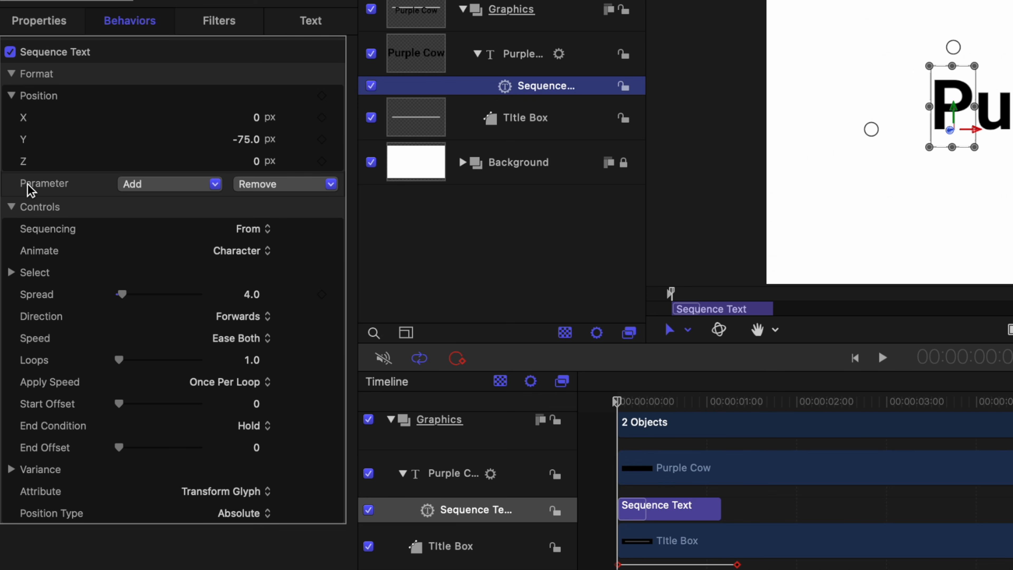
Step: Add the Opacity format parameter to the Sequence Text behavior, set it to 0%, and play the animation
{"action": "left_click", "coordinate": [150, 184]}
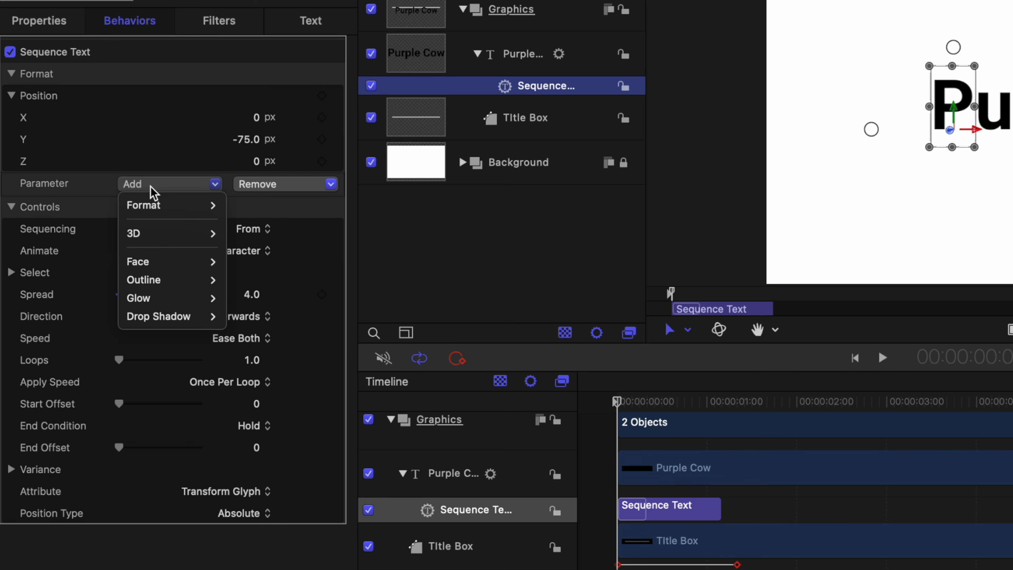
{"action": "mouse_move", "coordinate": [157, 208]}
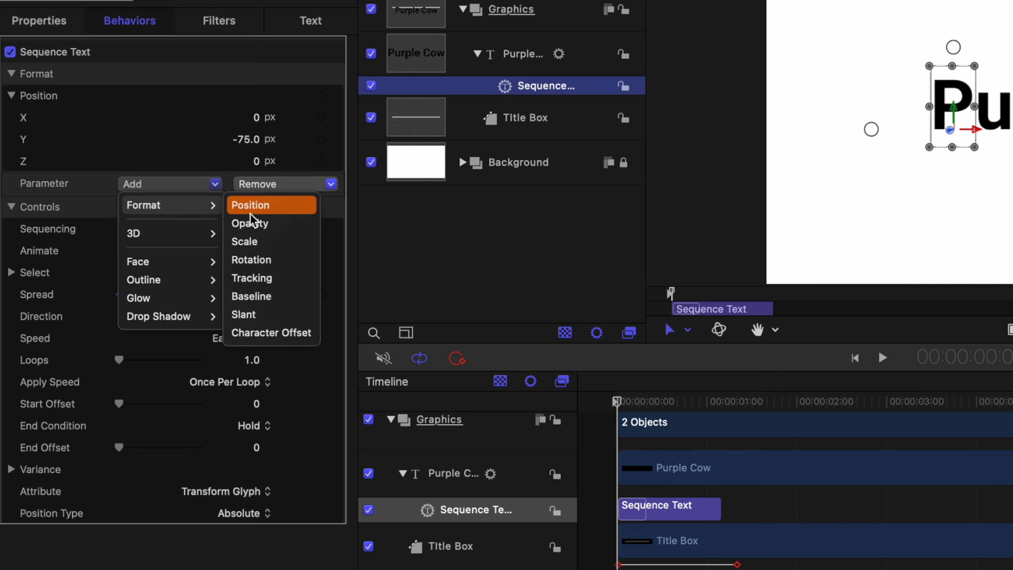
{"action": "left_click", "coordinate": [251, 223]}
{"action": "left_click_drag", "start_coordinate": [191, 183], "coordinate": [45, 196]}
{"action": "left_click_drag", "start_coordinate": [627, 404], "coordinate": [590, 402]}
{"action": "key", "text": "space"}
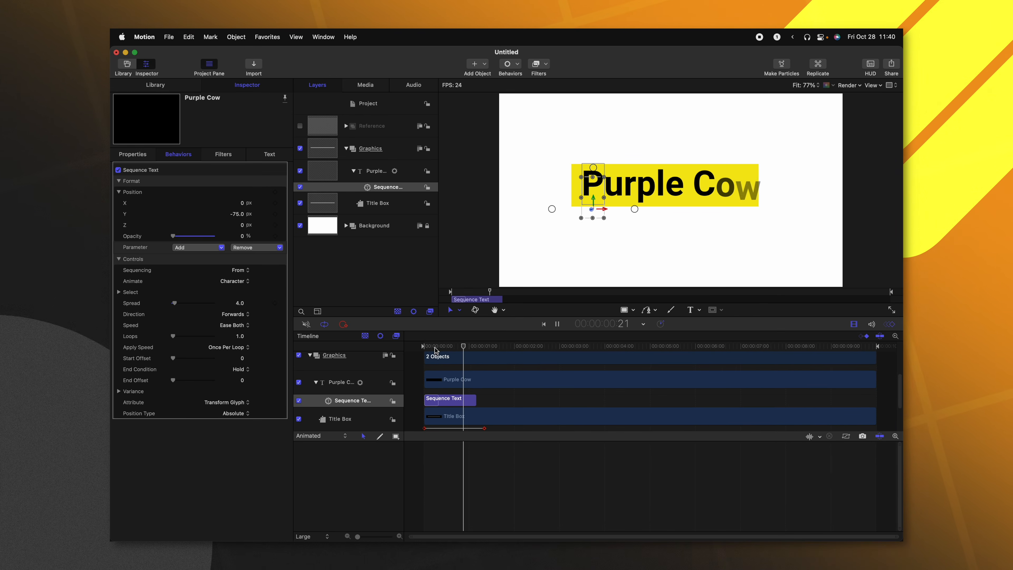
{"action": "left_click", "coordinate": [449, 347]}
{"action": "key", "text": "space"}
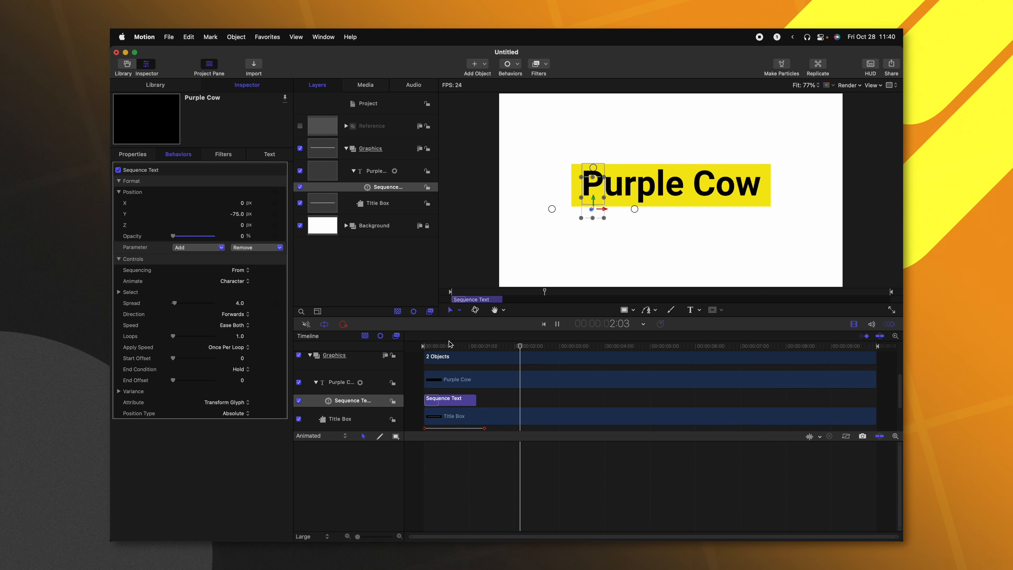
{"action": "key", "text": "space"}
Step: Duplicate the Purple Cow text and change the copy's wording to "Be a"
{"action": "left_click", "coordinate": [407, 172]}
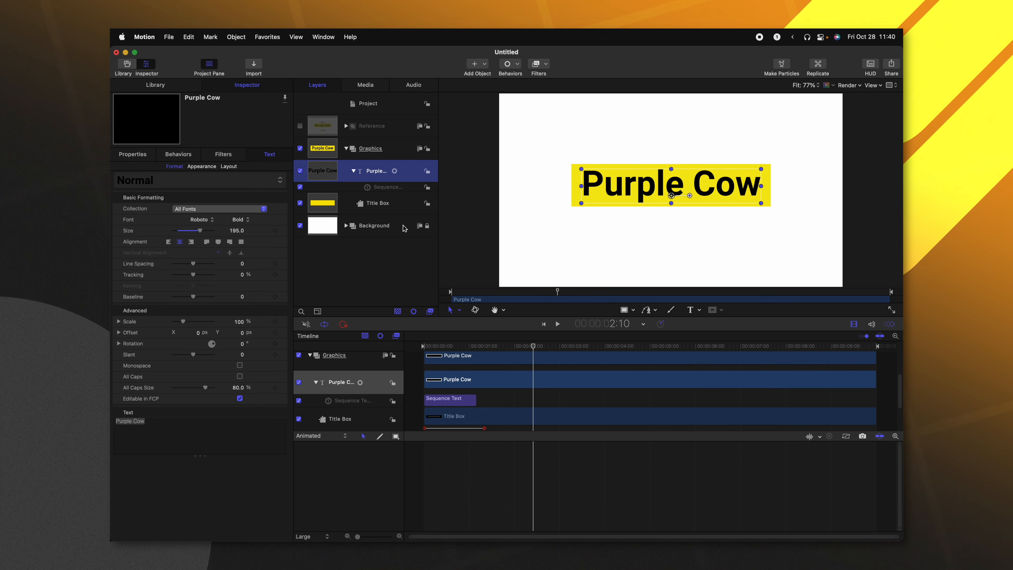
{"action": "key", "text": "super+d"}
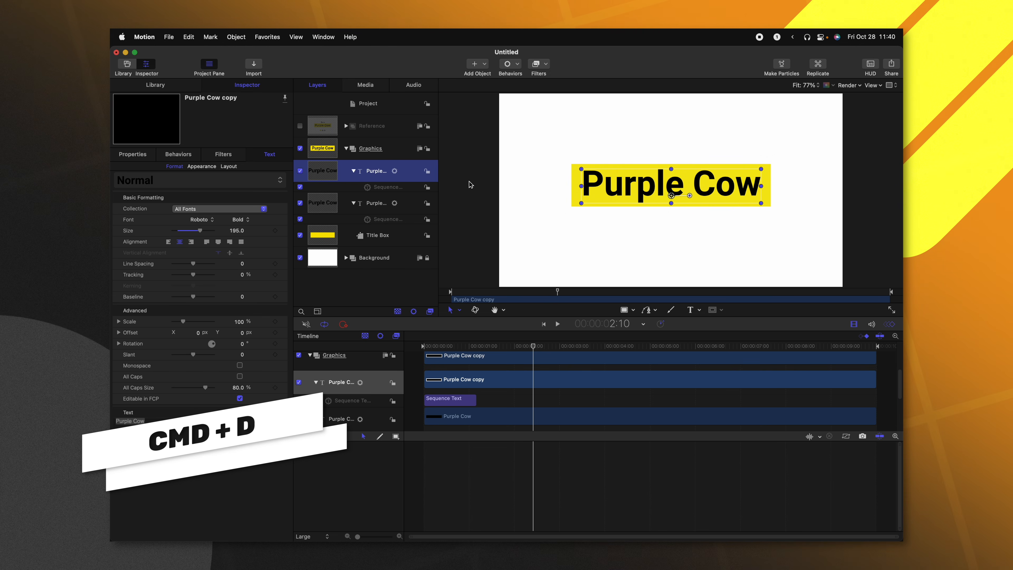
{"action": "double_click", "coordinate": [609, 188]}
{"action": "type", "text": "Be"}
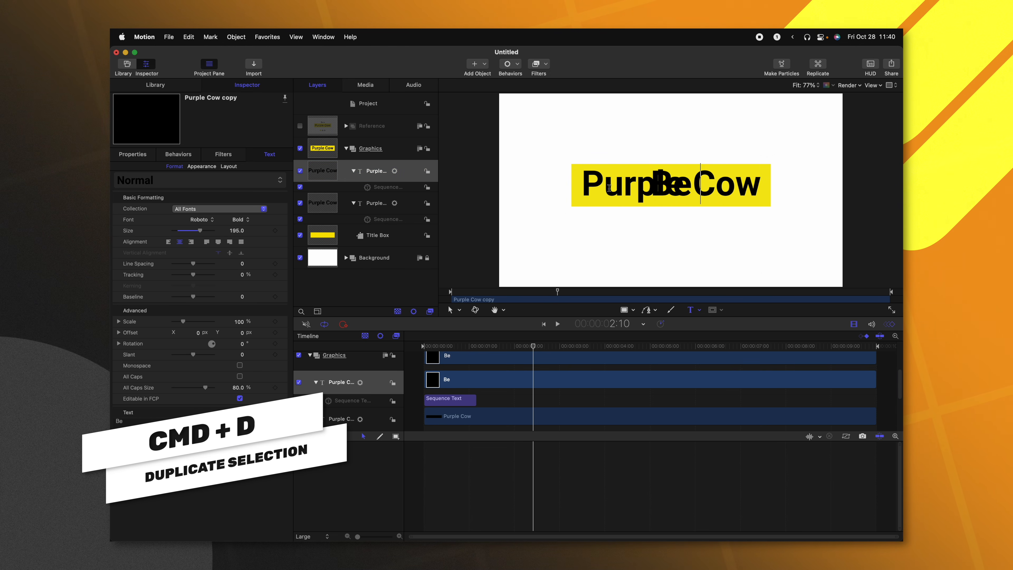
{"action": "type", "text": " a"}
{"action": "key", "text": "Escape"}
Step: Move the "Be a" text above the yellow title box and set its size to 110
{"action": "left_click_drag", "start_coordinate": [674, 198], "coordinate": [671, 152]}
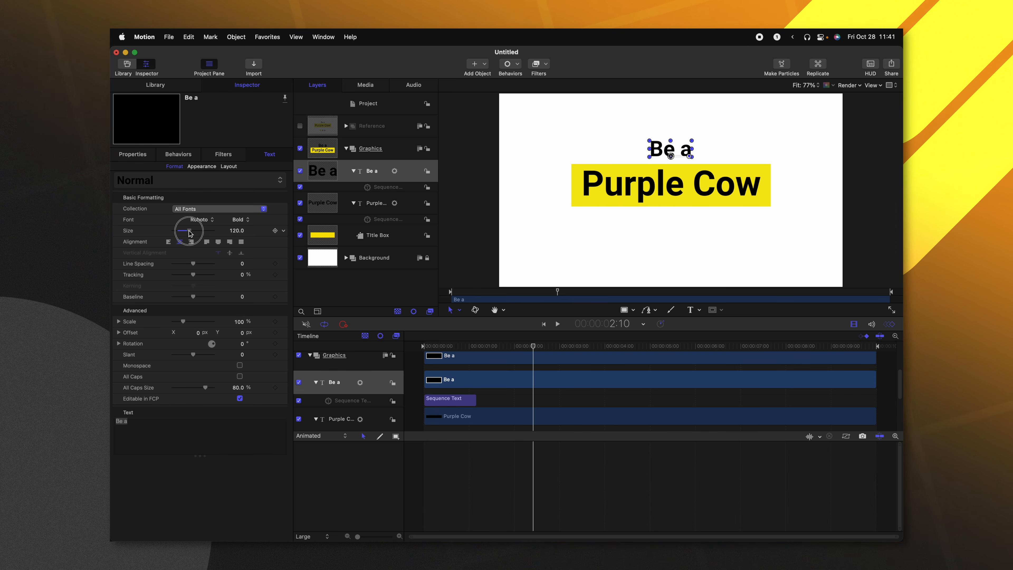
{"action": "left_click_drag", "start_coordinate": [190, 234], "coordinate": [188, 231]}
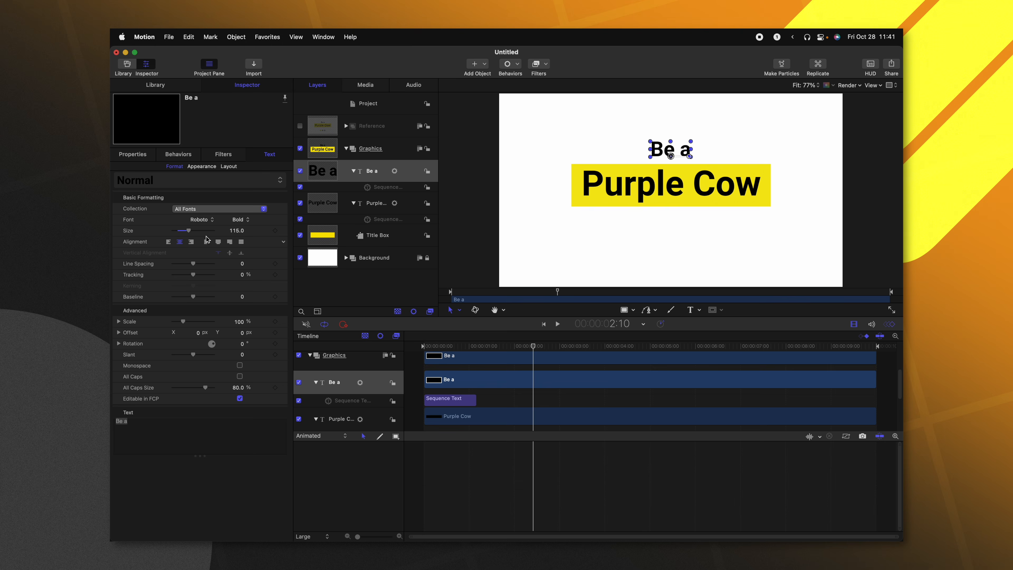
{"action": "left_click", "coordinate": [236, 231]}
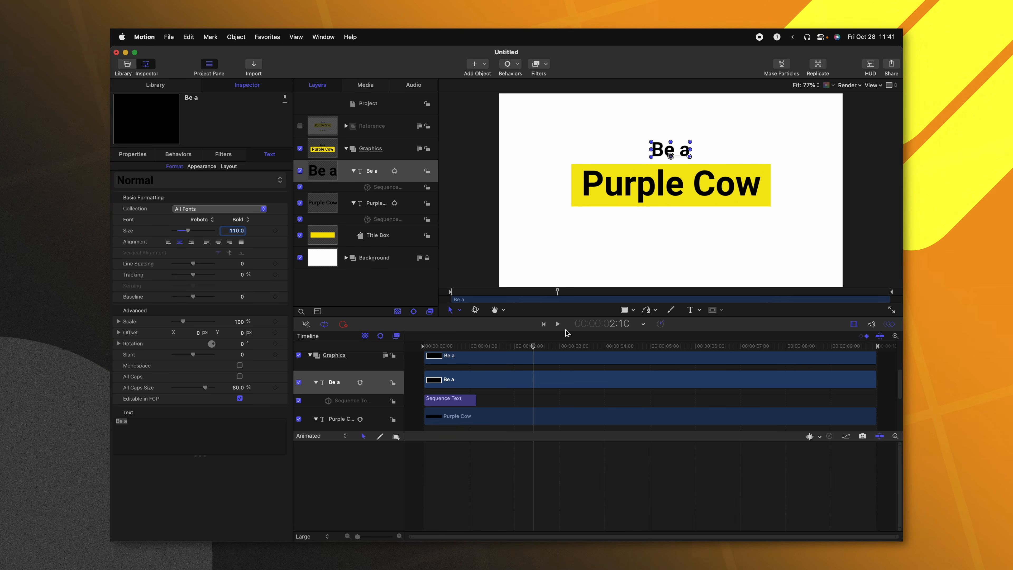
Step: Shorten the "Be a" text's Sequence Text behavior to end at about half a second, and play the animation
{"action": "mouse_move", "coordinate": [488, 345]}
{"action": "left_mouse_down"}
{"action": "mouse_move", "coordinate": [407, 348]}
{"action": "mouse_move", "coordinate": [488, 346]}
{"action": "left_mouse_up"}
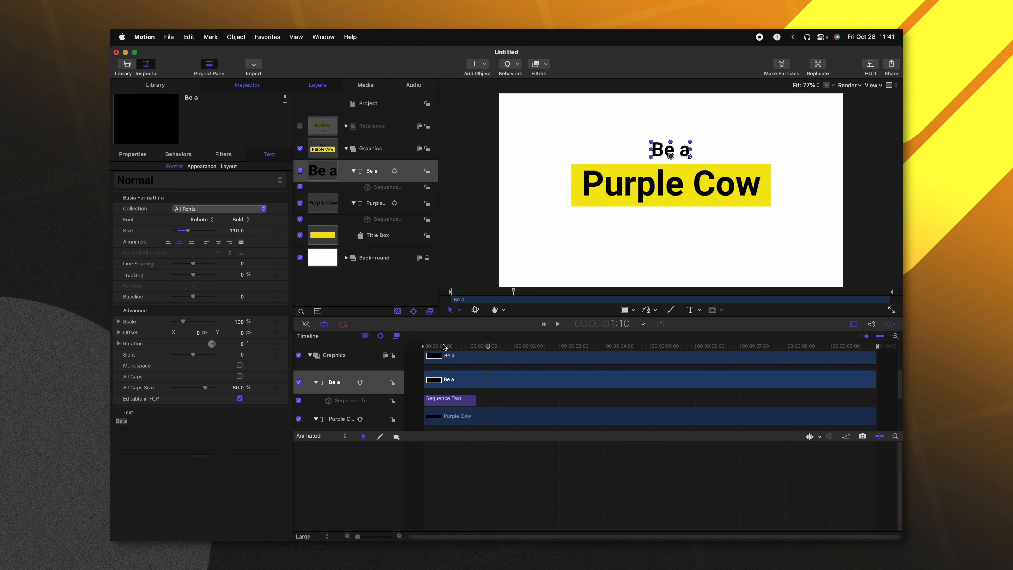
{"action": "left_click", "coordinate": [389, 192]}
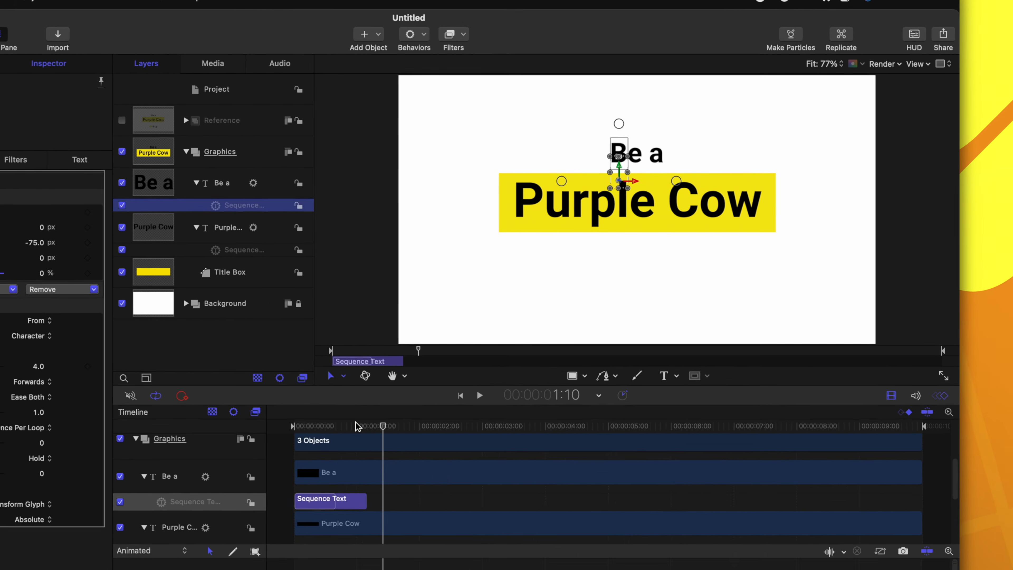
{"action": "left_click_drag", "start_coordinate": [358, 426], "coordinate": [324, 426]}
{"action": "key", "text": "super+o"}
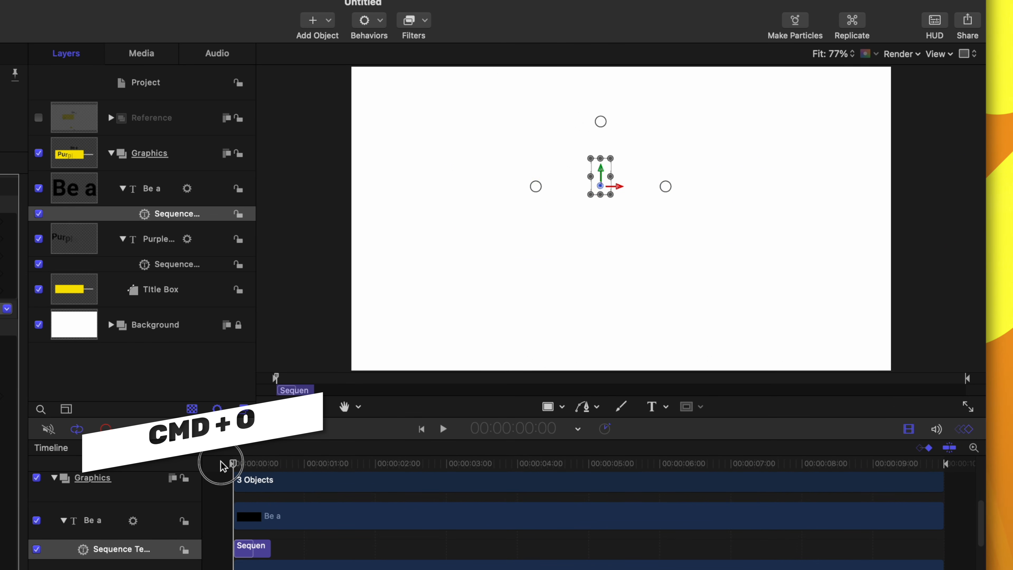
{"action": "key", "text": "space"}
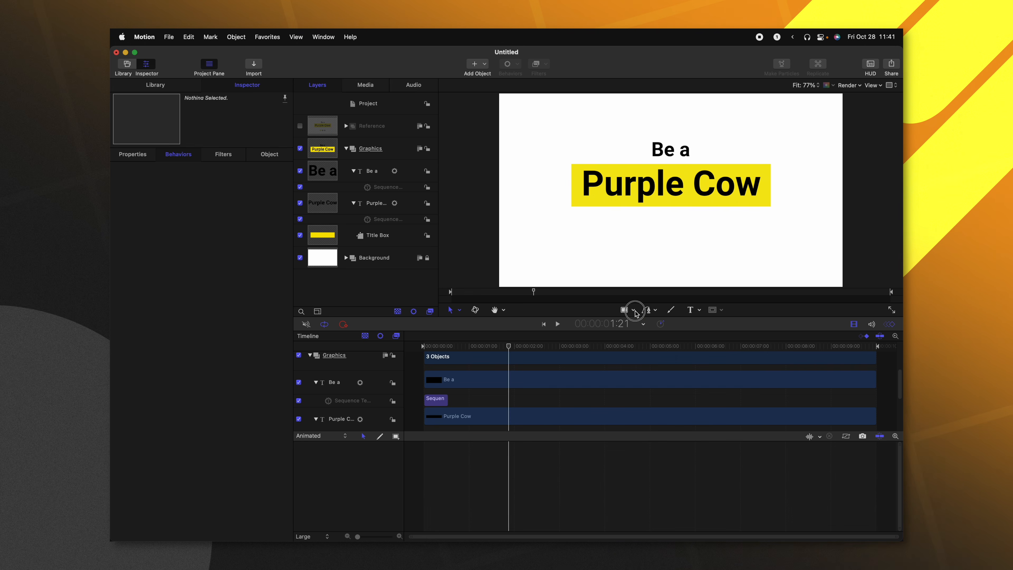
Step: Draw a small circle below the title box using the Reference as a guide, remove its outline and fill it with gray
{"action": "left_click", "coordinate": [633, 310]}
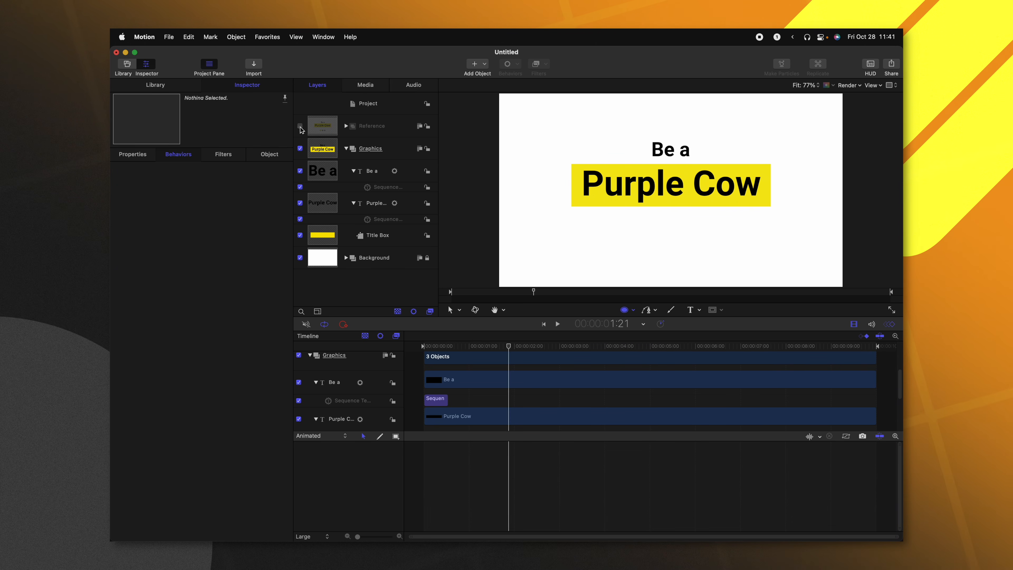
{"action": "left_click", "coordinate": [300, 126]}
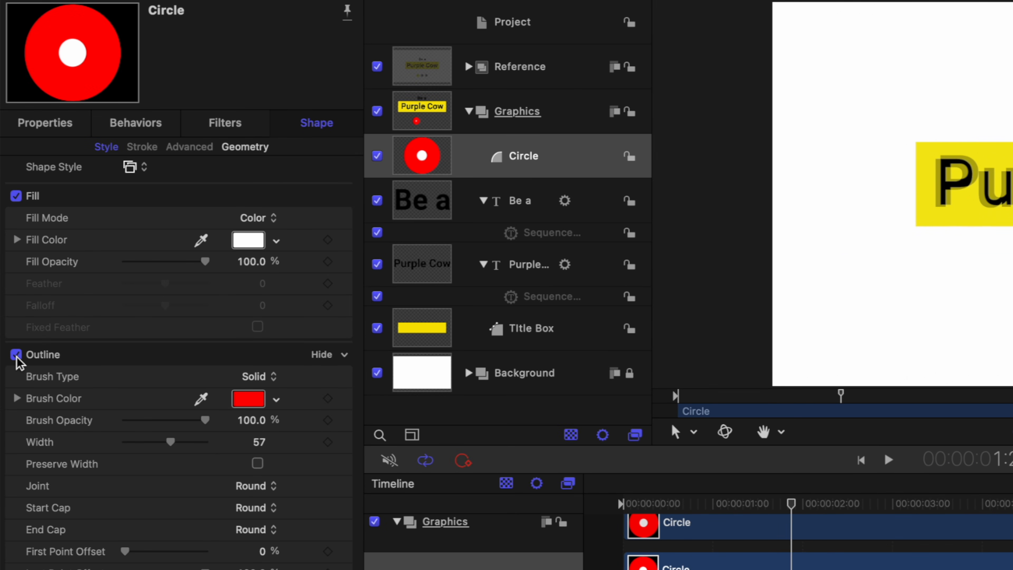
{"action": "left_click", "coordinate": [16, 356]}
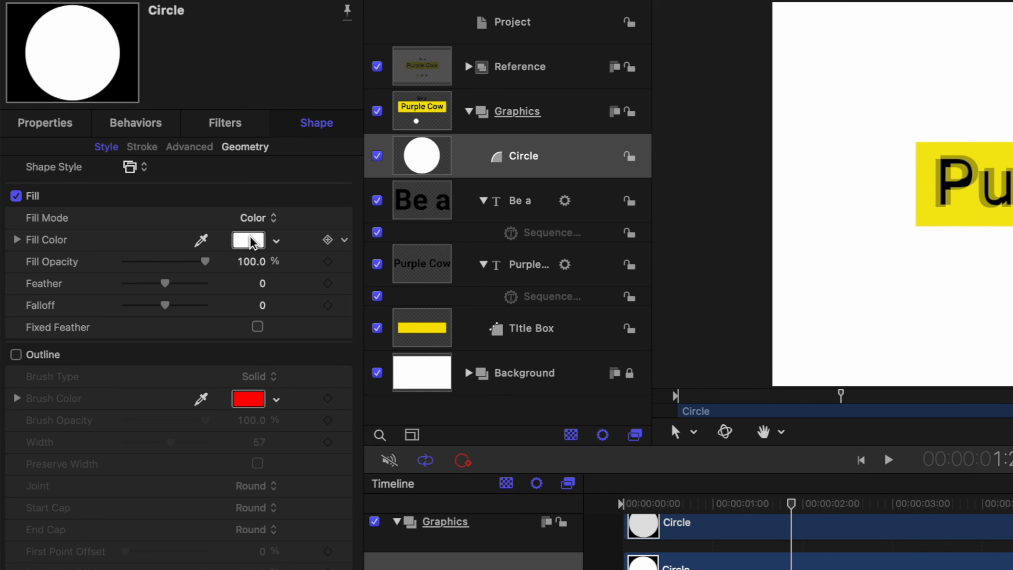
{"action": "left_click", "coordinate": [250, 241]}
{"action": "left_click_drag", "start_coordinate": [742, 376], "coordinate": [778, 383]}
{"action": "left_click_drag", "start_coordinate": [218, 470], "coordinate": [226, 471]}
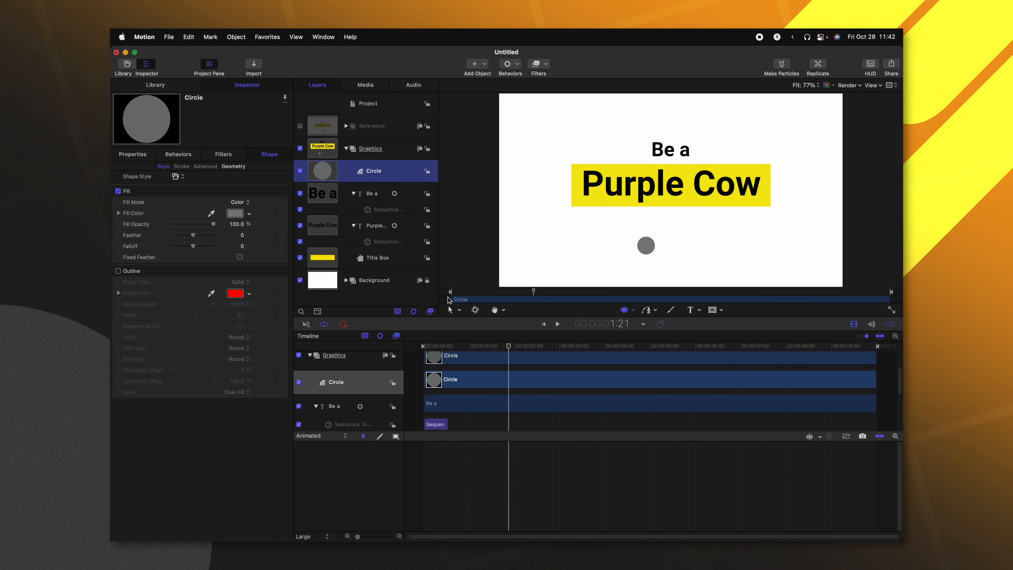
Step: Return the playhead to the start and add a text object reading "1" over the gray circle
{"action": "key", "text": "Home"}
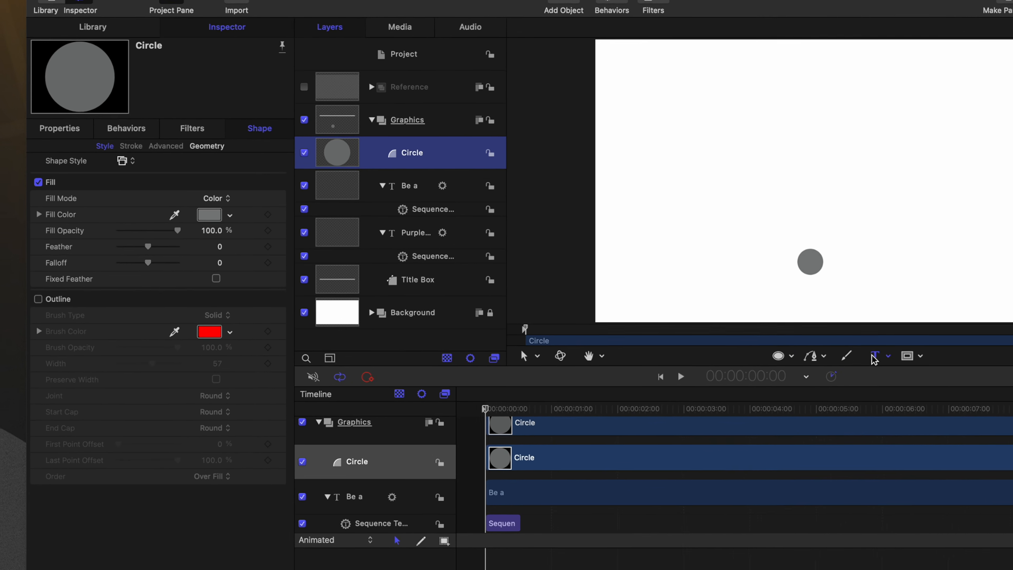
{"action": "left_click", "coordinate": [691, 309]}
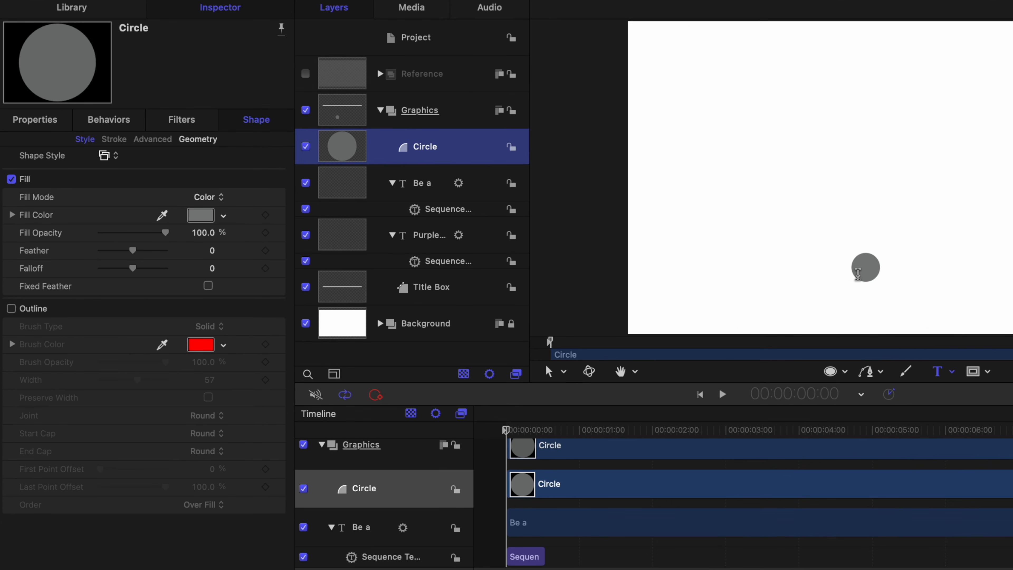
{"action": "left_click", "coordinate": [867, 288]}
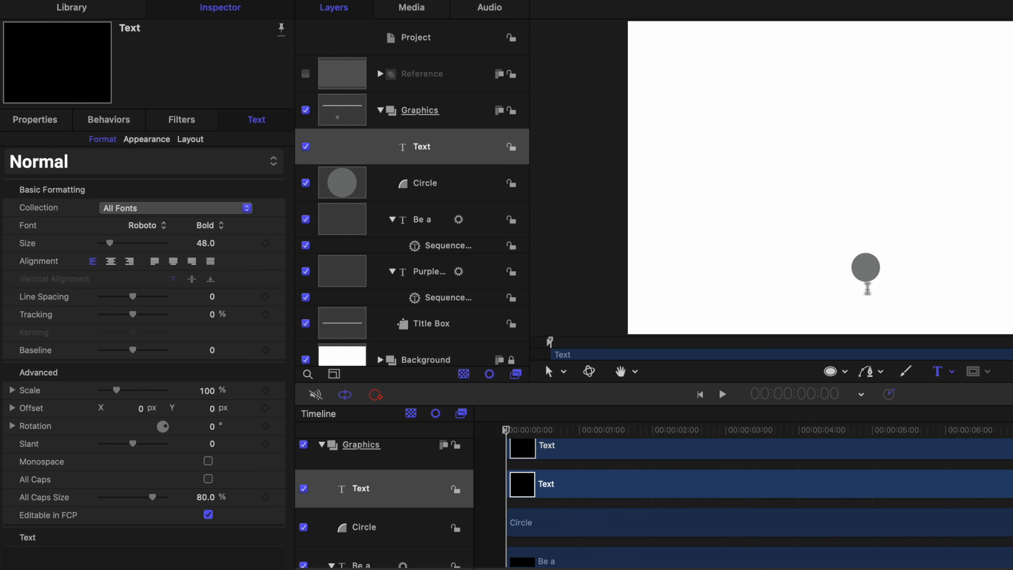
Step: Set the "1" text's face color to black and its alignment to center
{"action": "left_click", "coordinate": [146, 139]}
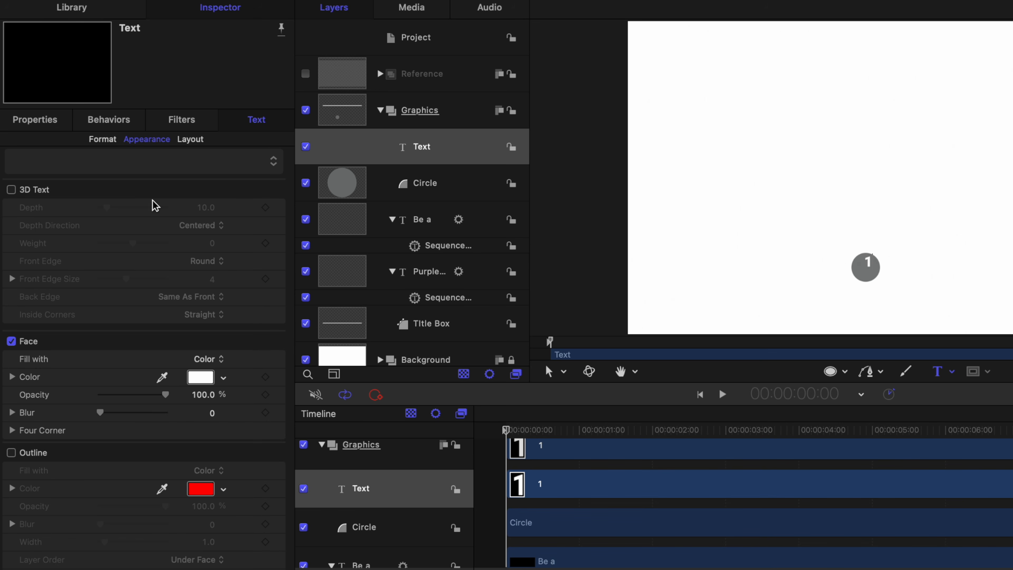
{"action": "left_click", "coordinate": [193, 378]}
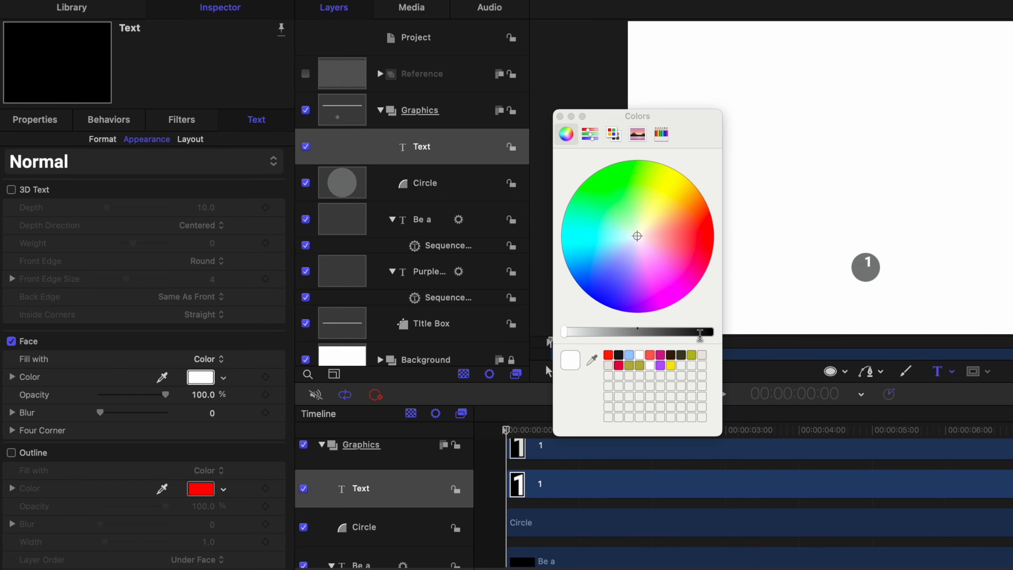
{"action": "left_click_drag", "start_coordinate": [698, 332], "coordinate": [716, 333]}
{"action": "left_click", "coordinate": [560, 116]}
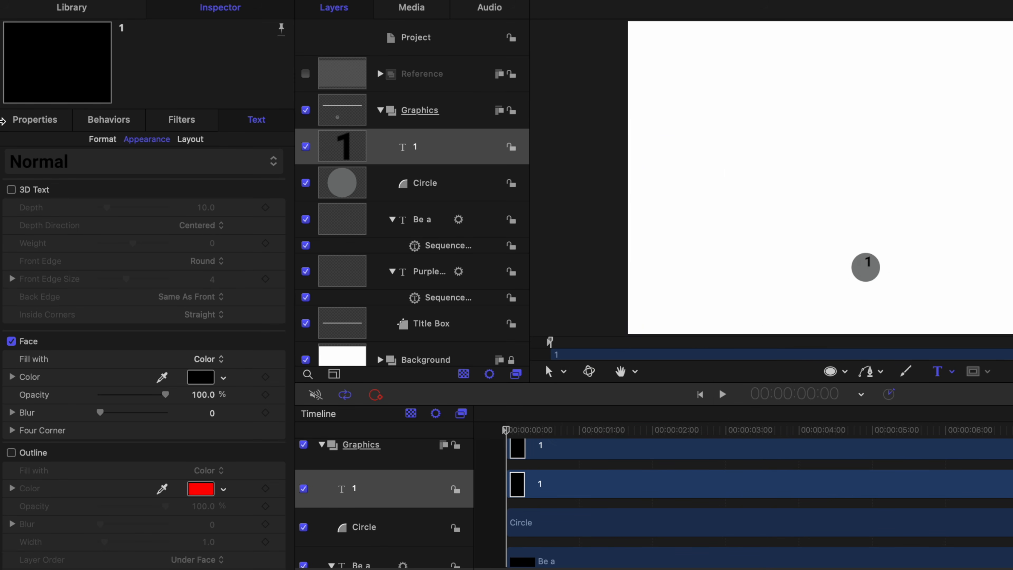
{"action": "left_click", "coordinate": [97, 141]}
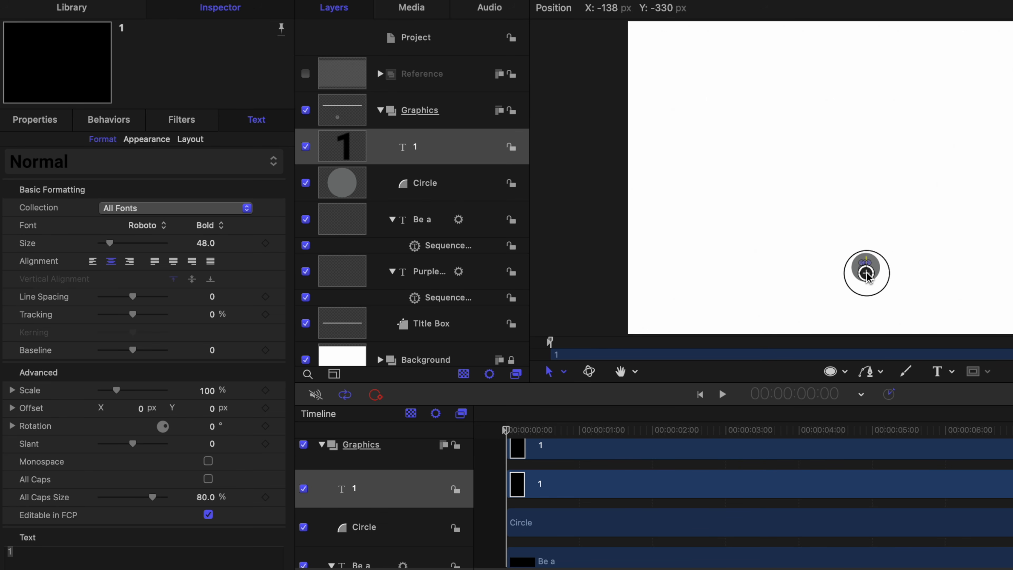
Step: Set the "1" text's size to 71 and center it on the gray circle
{"action": "key", "text": "super+equal"}
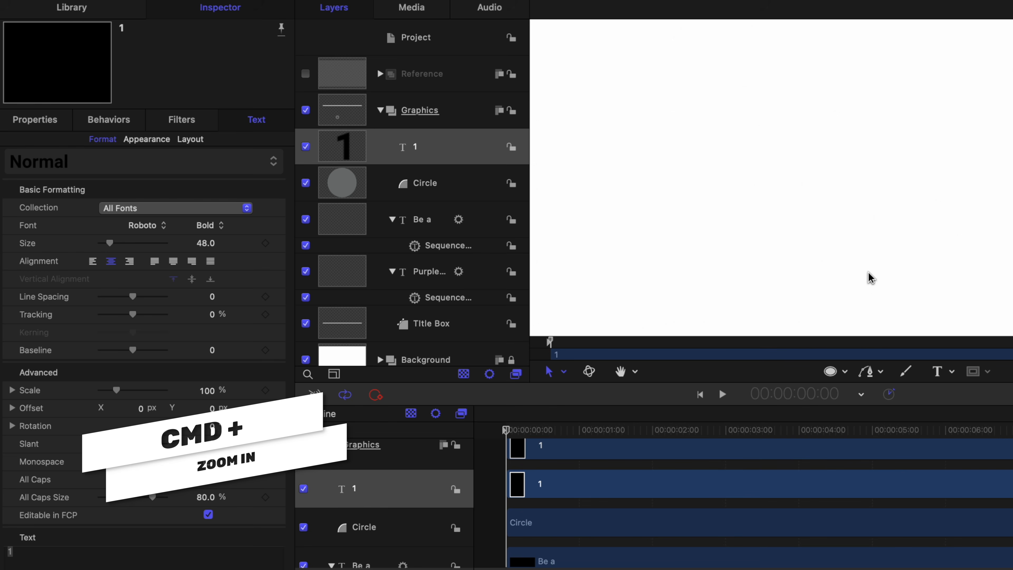
{"action": "left_click_drag", "start_coordinate": [882, 260], "coordinate": [916, 180]}
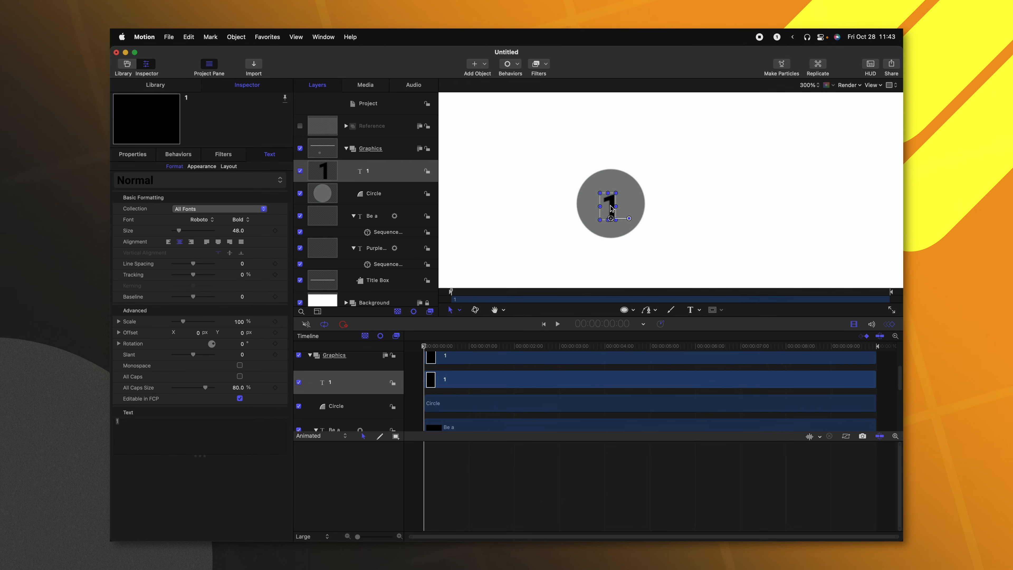
{"action": "left_click_drag", "start_coordinate": [612, 194], "coordinate": [610, 193]}
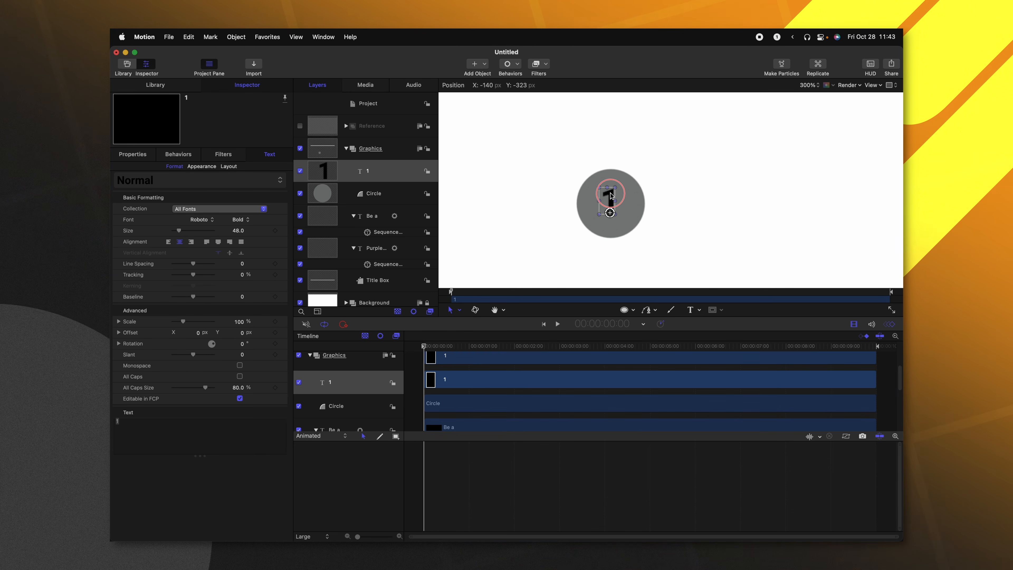
{"action": "left_click", "coordinate": [502, 253]}
{"action": "key", "text": "shift+z"}
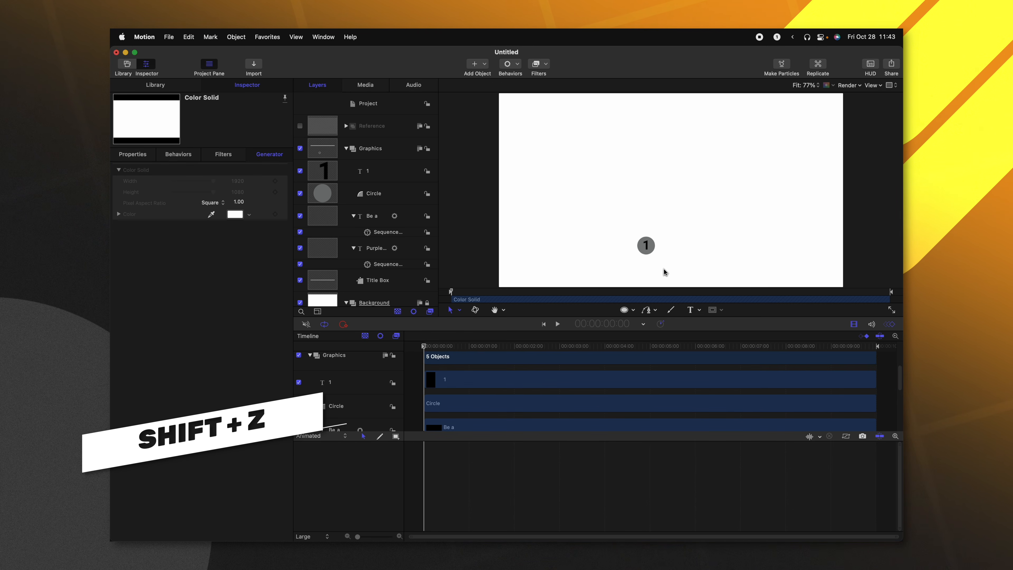
Step: Group the "1" text and its gray circle into a group named "Number 1"
{"action": "left_click", "coordinate": [330, 178]}
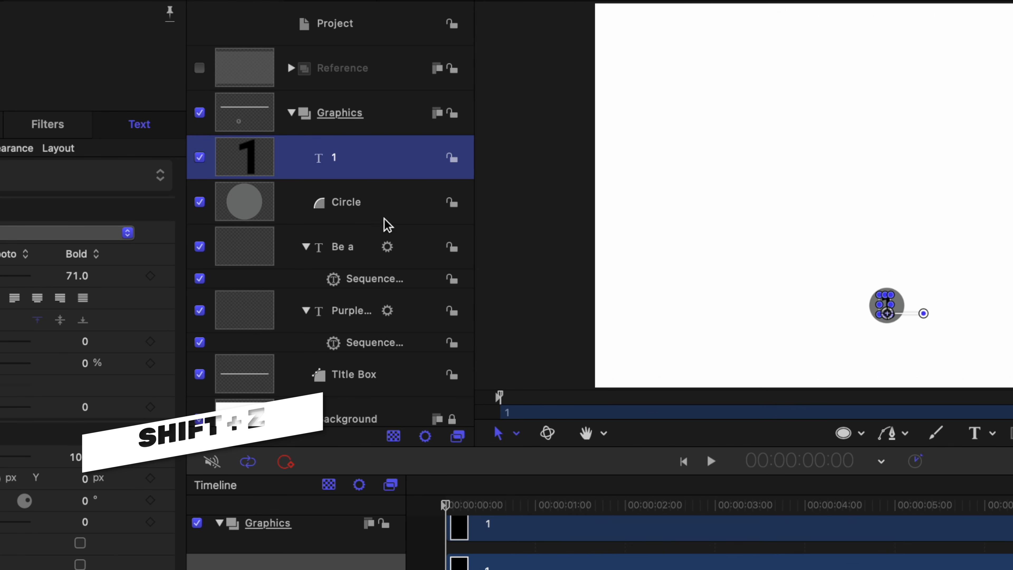
{"action": "left_click", "coordinate": [380, 217], "text": "shift"}
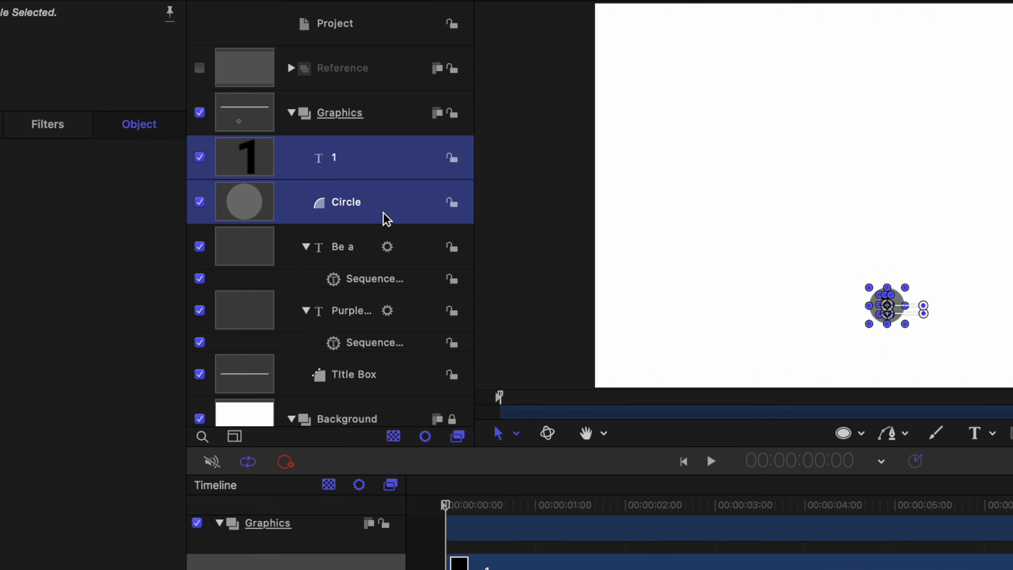
{"action": "right_click", "coordinate": [384, 218]}
{"action": "left_click", "coordinate": [428, 332]}
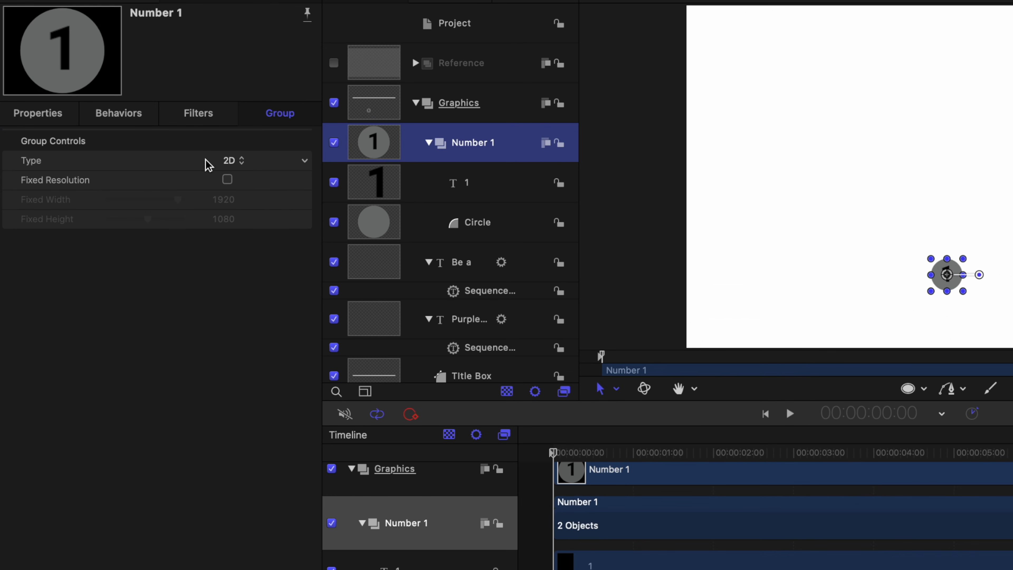
Step: Set the Number 1 group's position to X -150 px and Y -300 px
{"action": "left_click", "coordinate": [38, 114]}
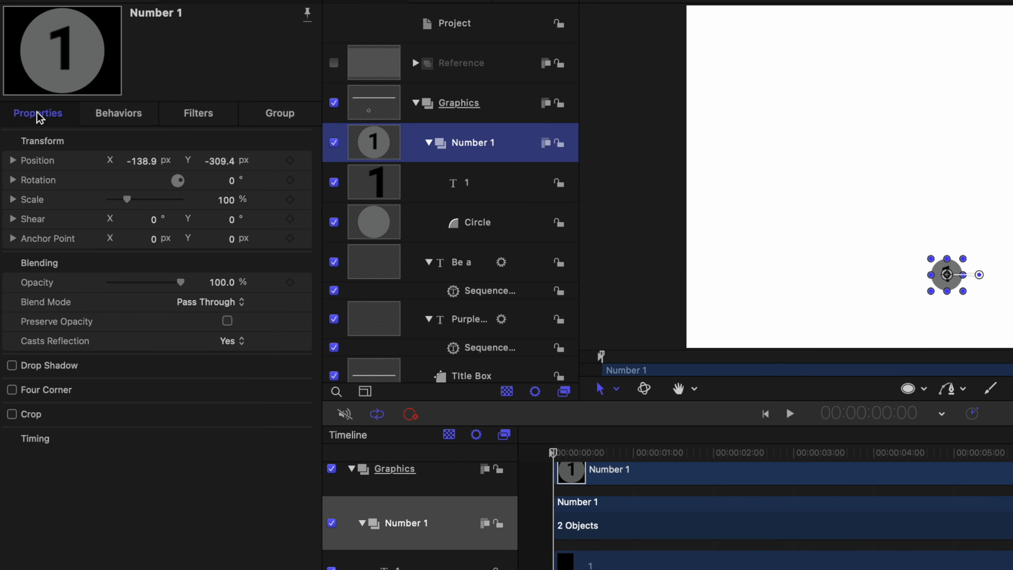
{"action": "left_click", "coordinate": [150, 167]}
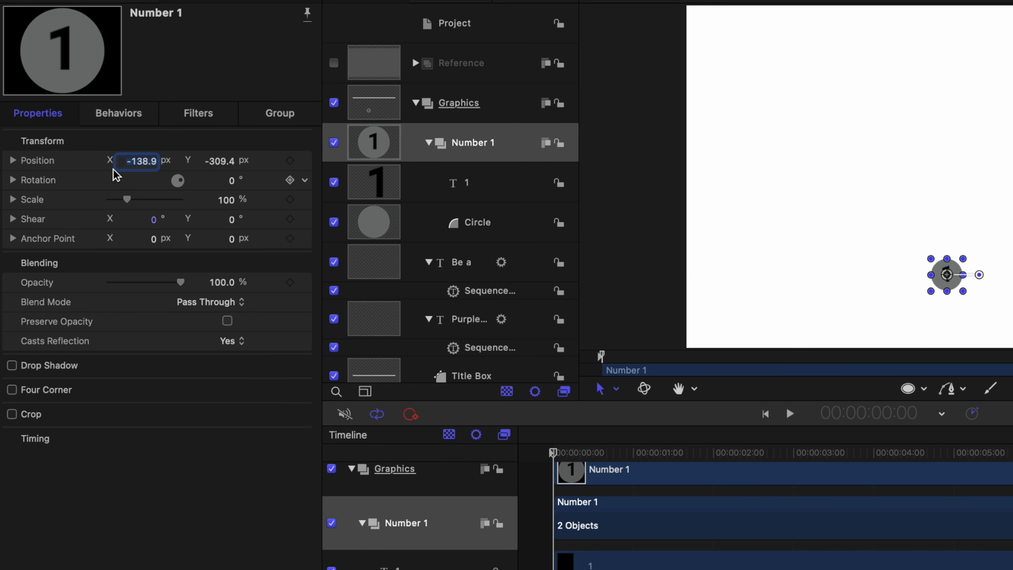
{"action": "type", "text": "-150"}
{"action": "key", "text": "Return"}
{"action": "left_click", "coordinate": [215, 163]}
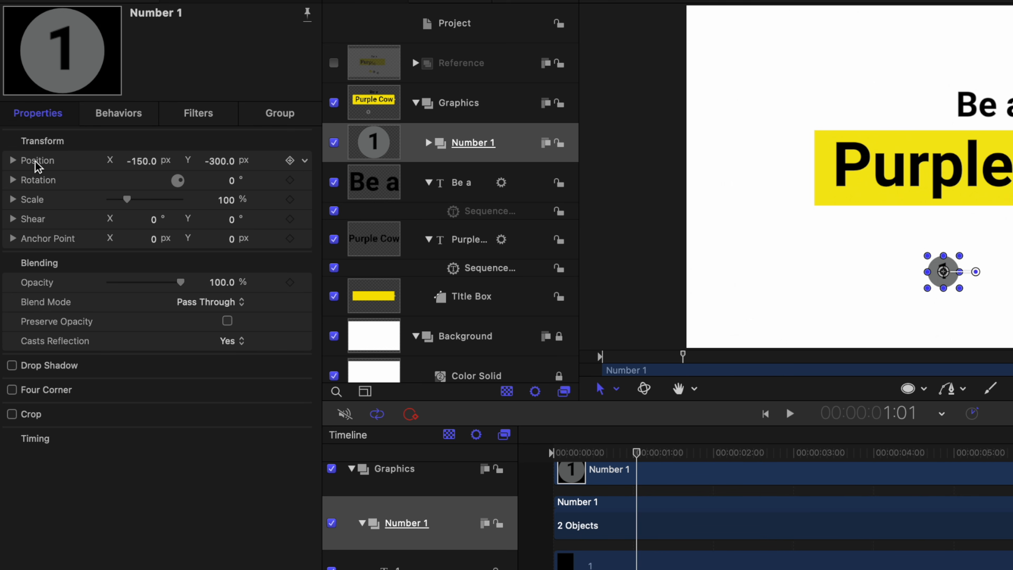
Step: Keyframe the Number 1 group's Y position at -300 px on frame 18 and -800 px at the start
{"action": "left_click", "coordinate": [13, 160]}
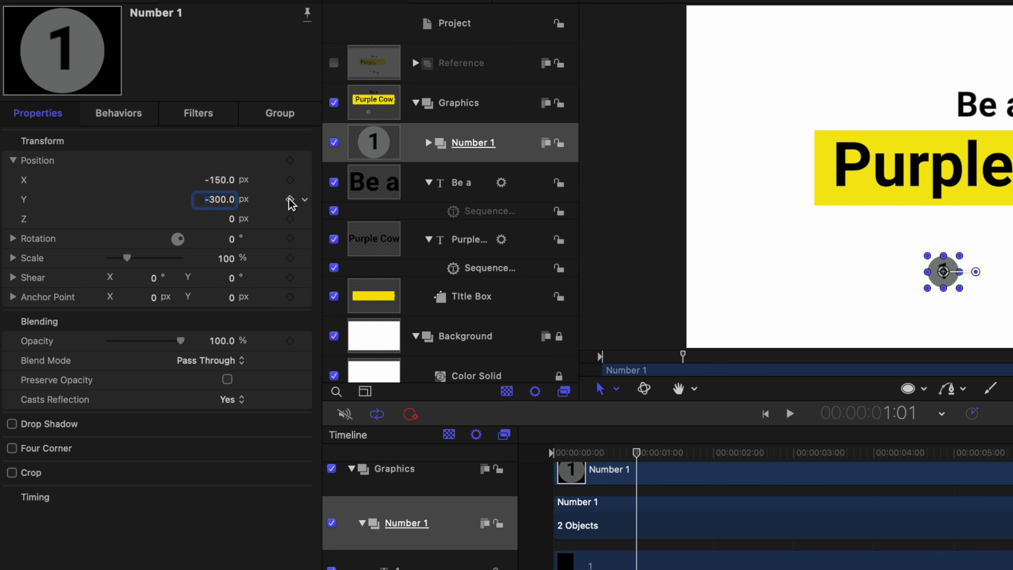
{"action": "left_click_drag", "start_coordinate": [550, 452], "coordinate": [612, 459]}
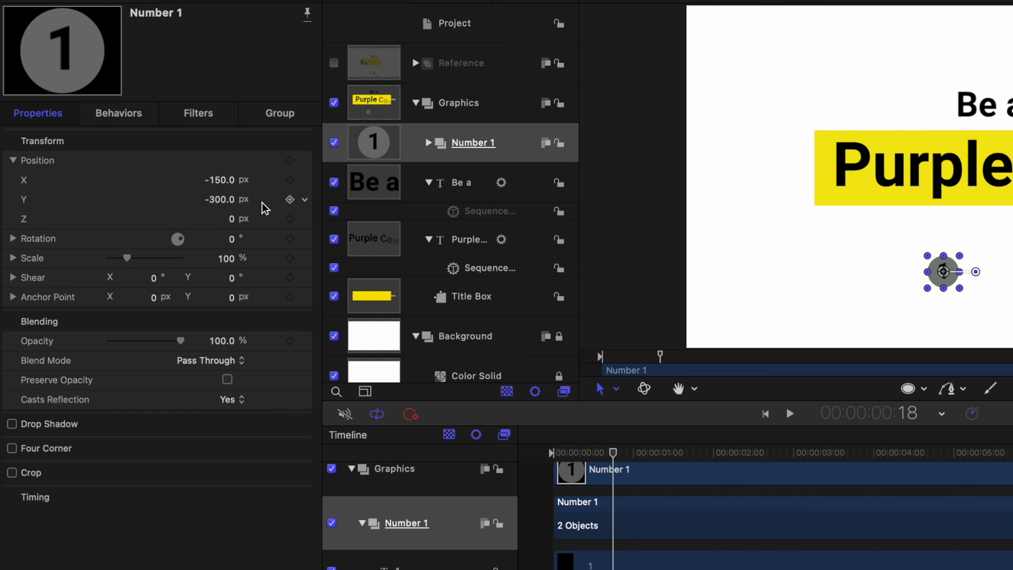
{"action": "left_click", "coordinate": [289, 199]}
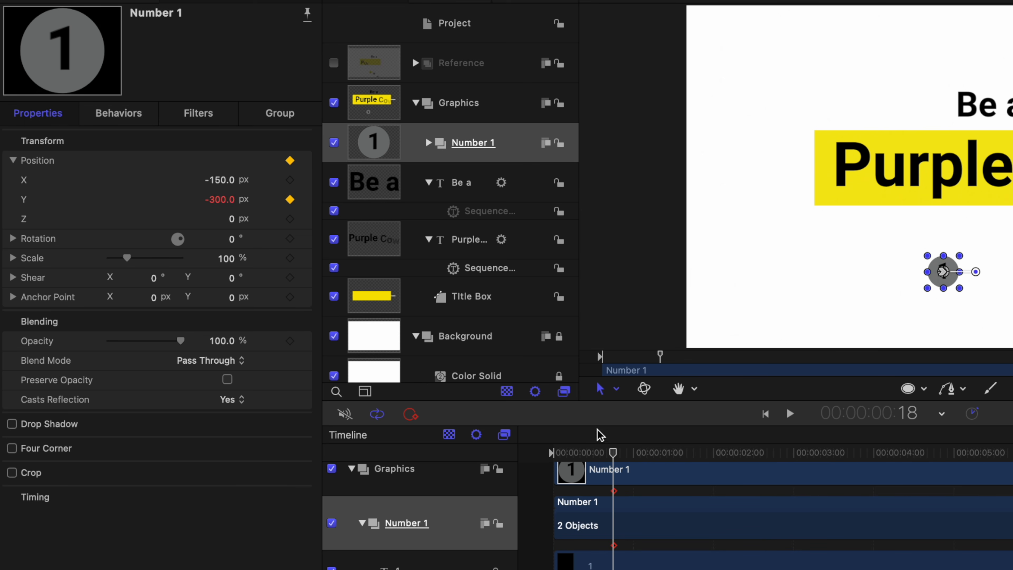
{"action": "left_click_drag", "start_coordinate": [613, 459], "coordinate": [552, 443]}
{"action": "left_click_drag", "start_coordinate": [217, 199], "coordinate": [219, 199]}
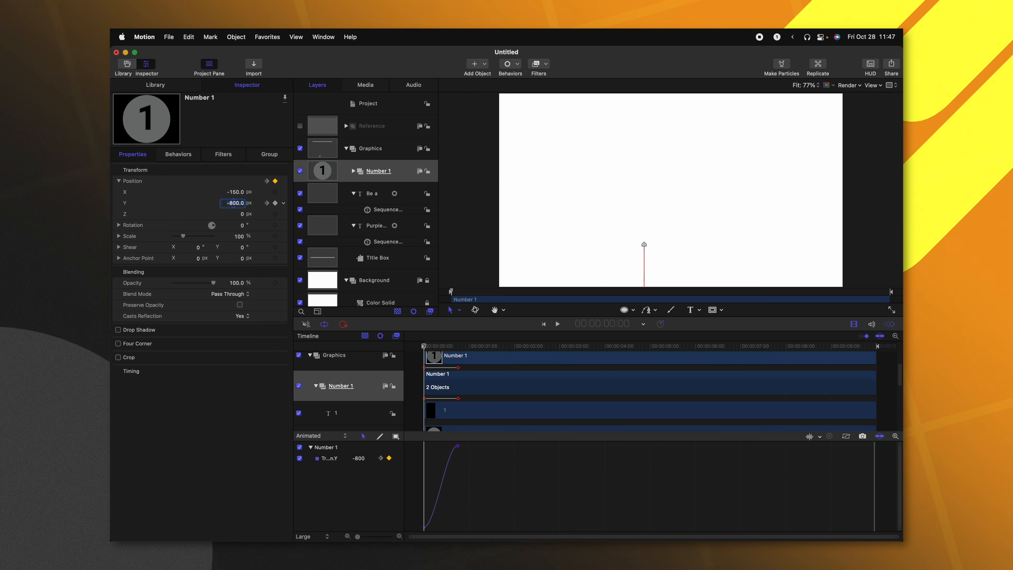
Step: Play the animation from the start to check the Number 1 group's upward movement
{"action": "key", "text": "space"}
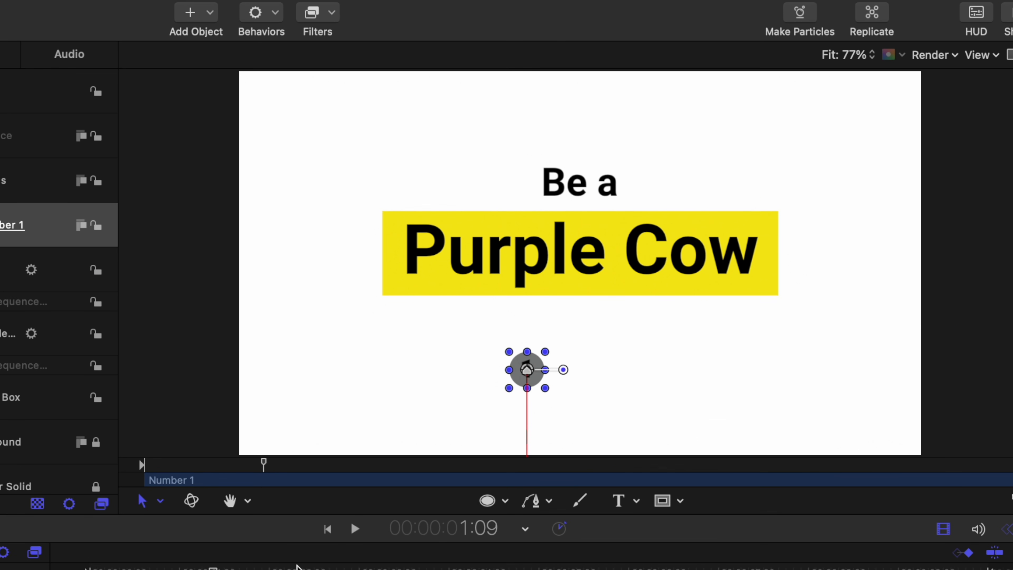
{"action": "key", "text": "Home"}
{"action": "key", "text": "space"}
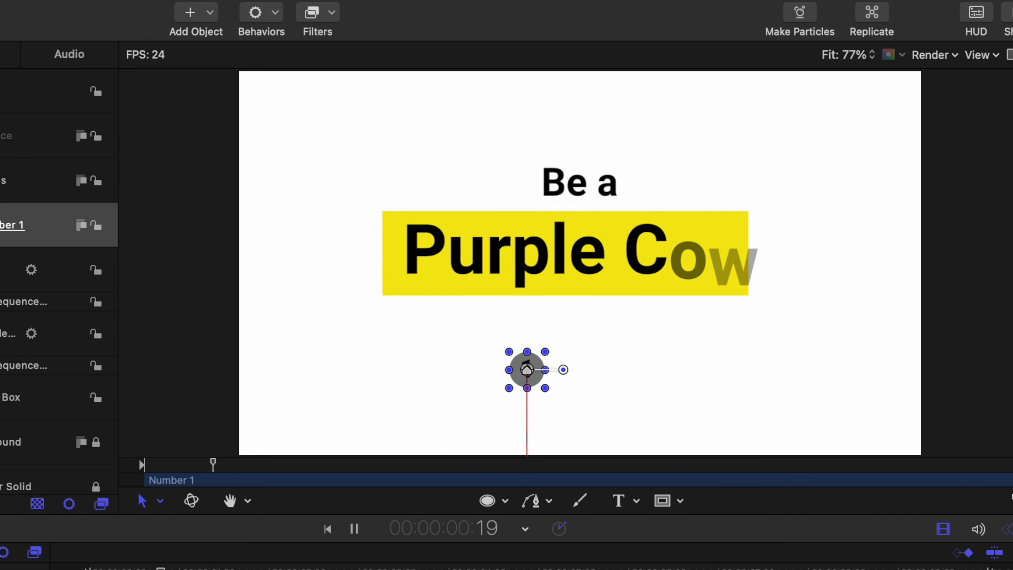
{"action": "key", "text": "space"}
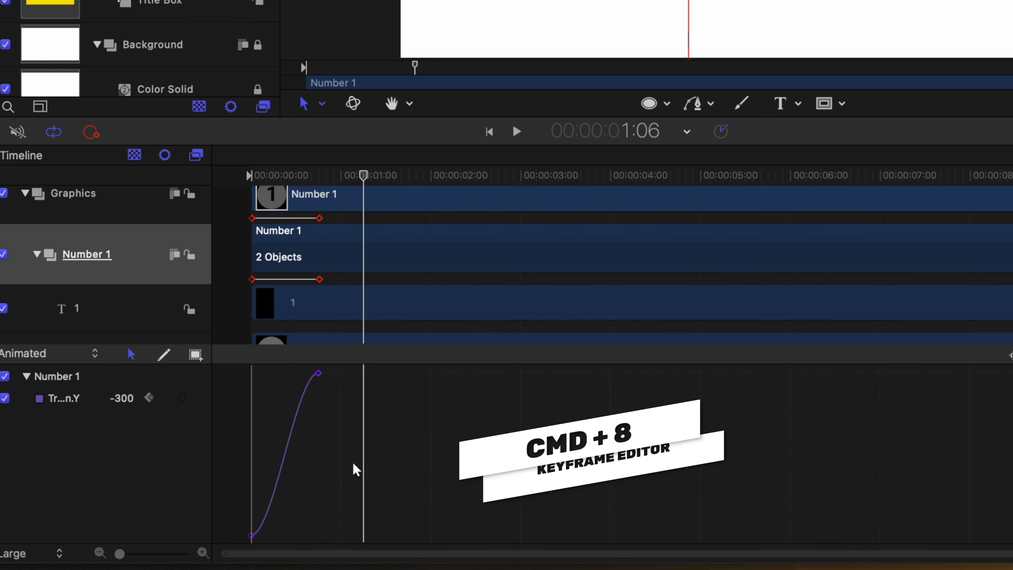
Step: Extend the Bezier handle of Number 1's final Y keyframe back to the start for a stronger ease, and replay the animation
{"action": "left_click", "coordinate": [313, 378]}
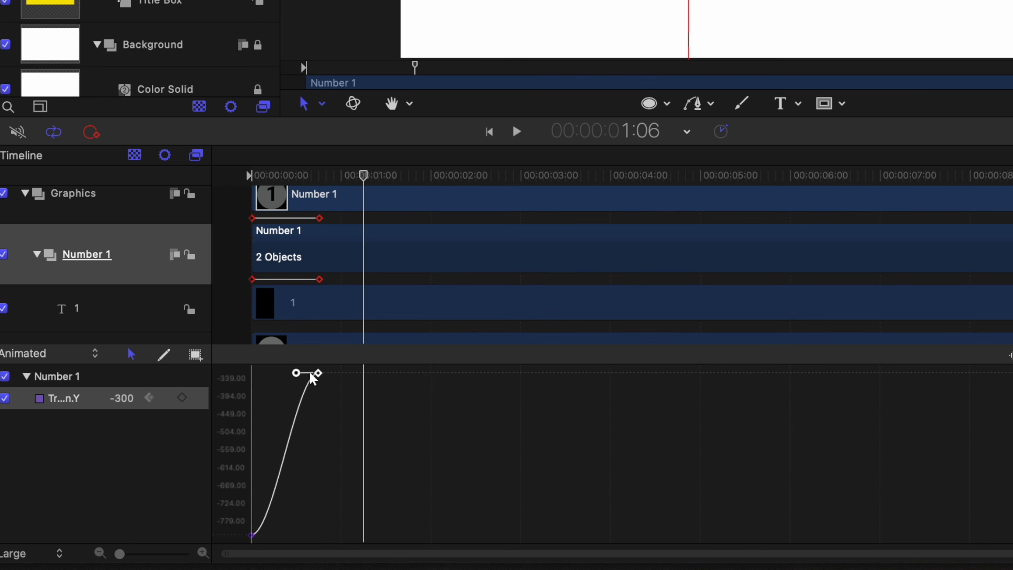
{"action": "right_click", "coordinate": [317, 374]}
{"action": "mouse_move", "coordinate": [403, 498]}
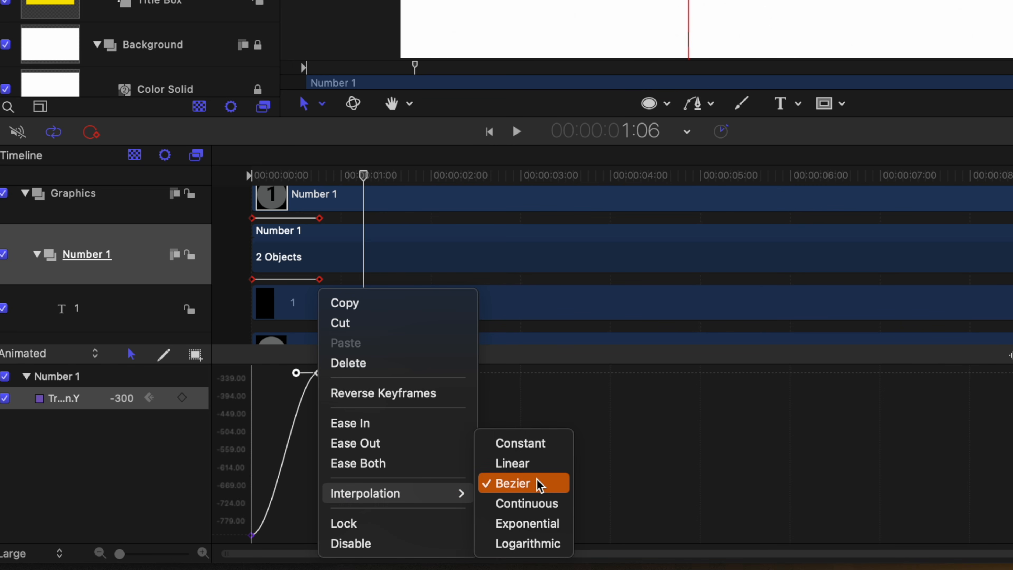
{"action": "left_click", "coordinate": [305, 375]}
{"action": "left_click_drag", "start_coordinate": [297, 373], "coordinate": [241, 379]}
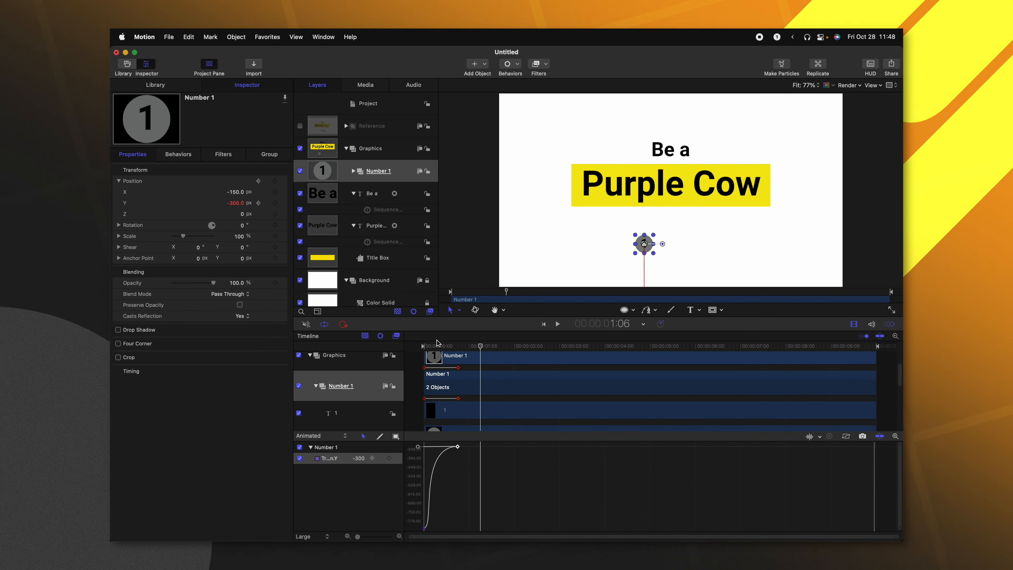
{"action": "left_click", "coordinate": [288, 238]}
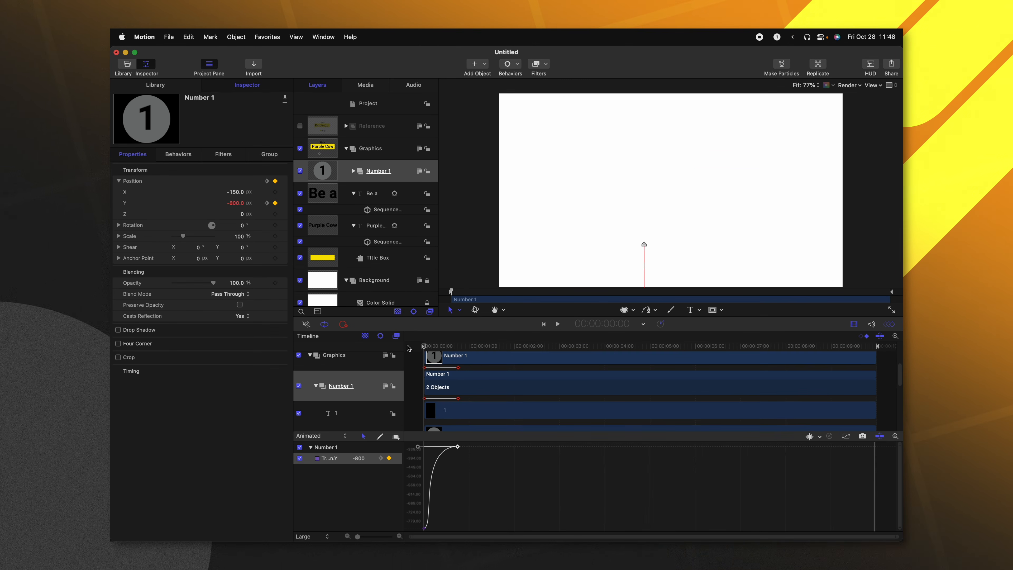
{"action": "key", "text": "space"}
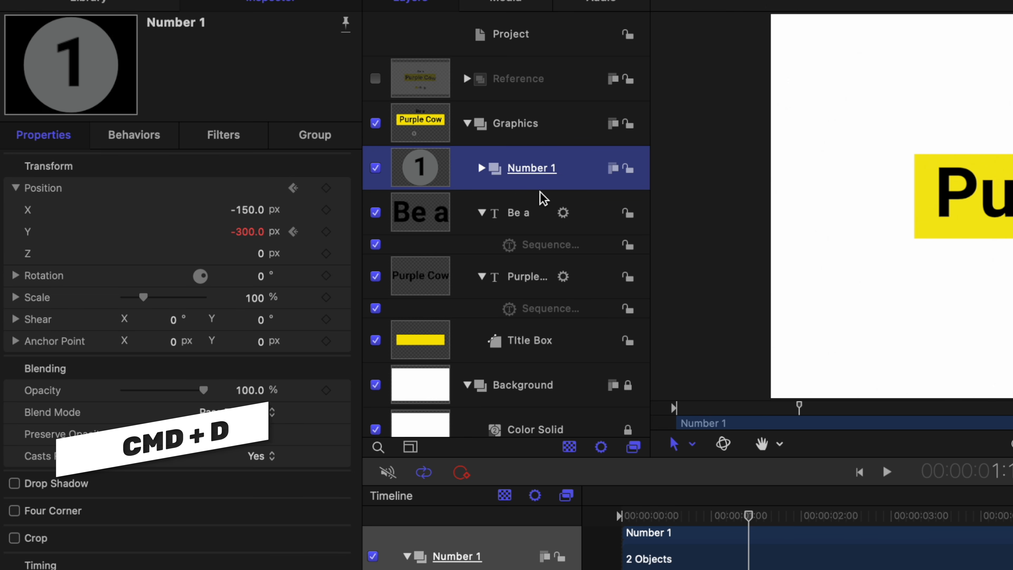
Step: Duplicate the Number 1 group and rename the copy "Number 2"
{"action": "key", "text": "super+d"}
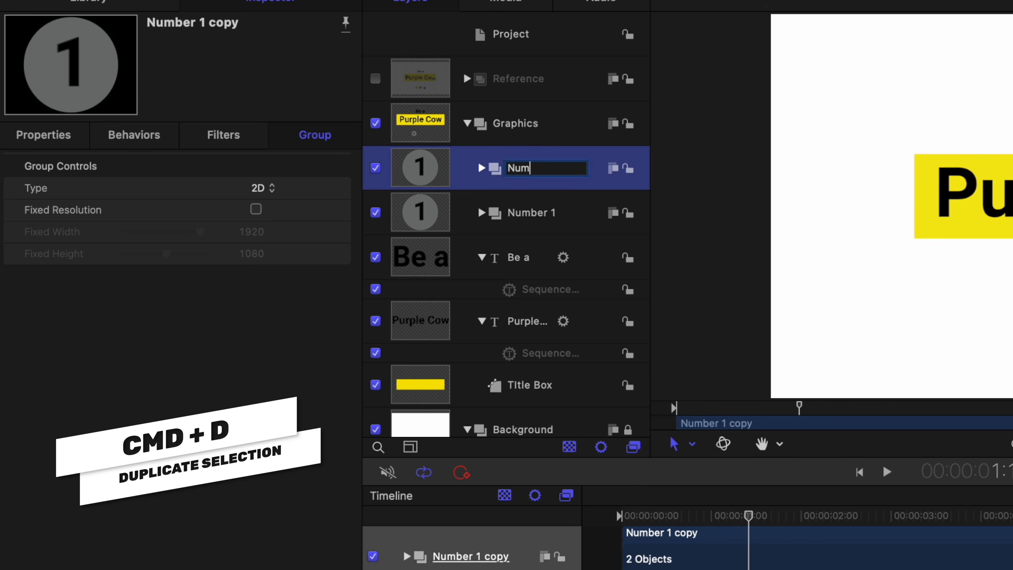
{"action": "type", "text": "ber 2"}
{"action": "key", "text": "Return"}
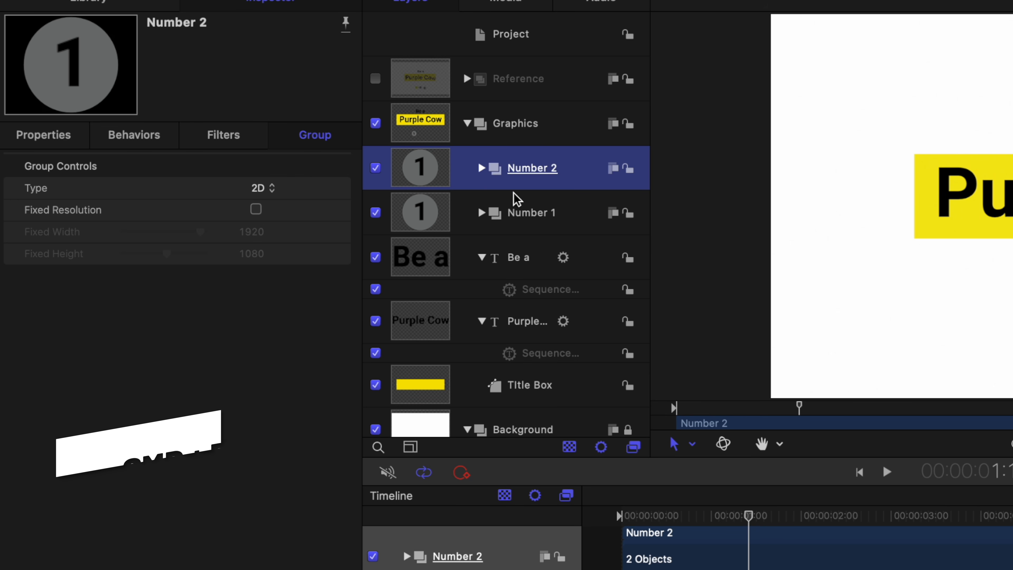
Step: Change the text object inside the Number 2 group to read "2"
{"action": "left_click", "coordinate": [481, 168]}
{"action": "left_click", "coordinate": [425, 223]}
{"action": "double_click", "coordinate": [5, 431]}
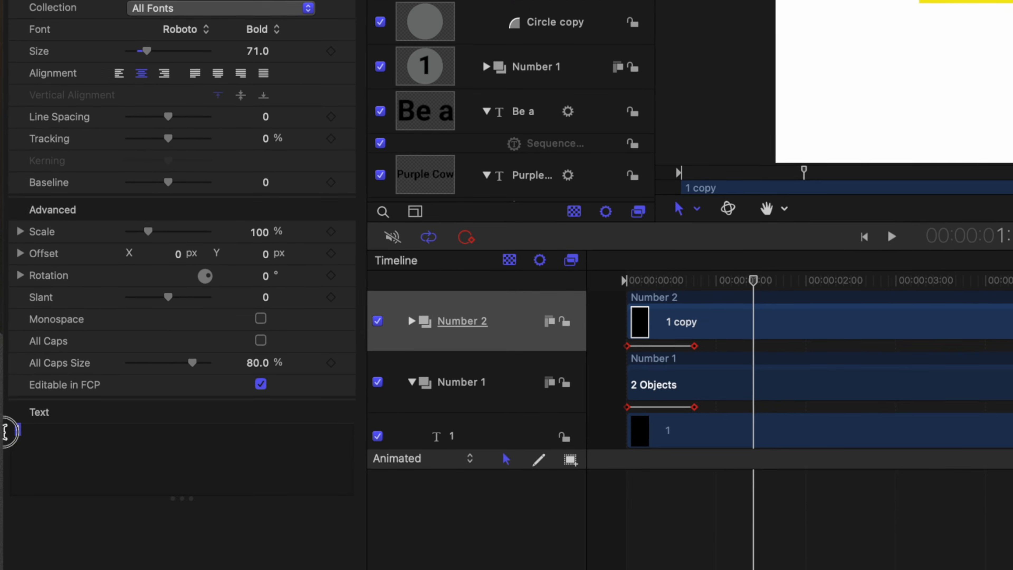
{"action": "type", "text": "2"}
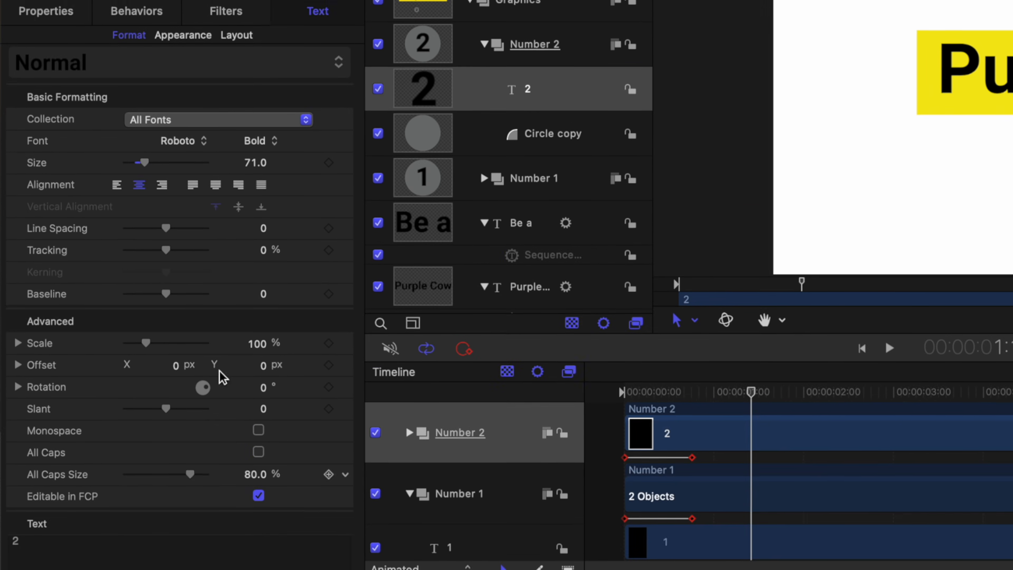
Step: Set the Number 2 group's X position to 0 px
{"action": "left_click", "coordinate": [437, 157]}
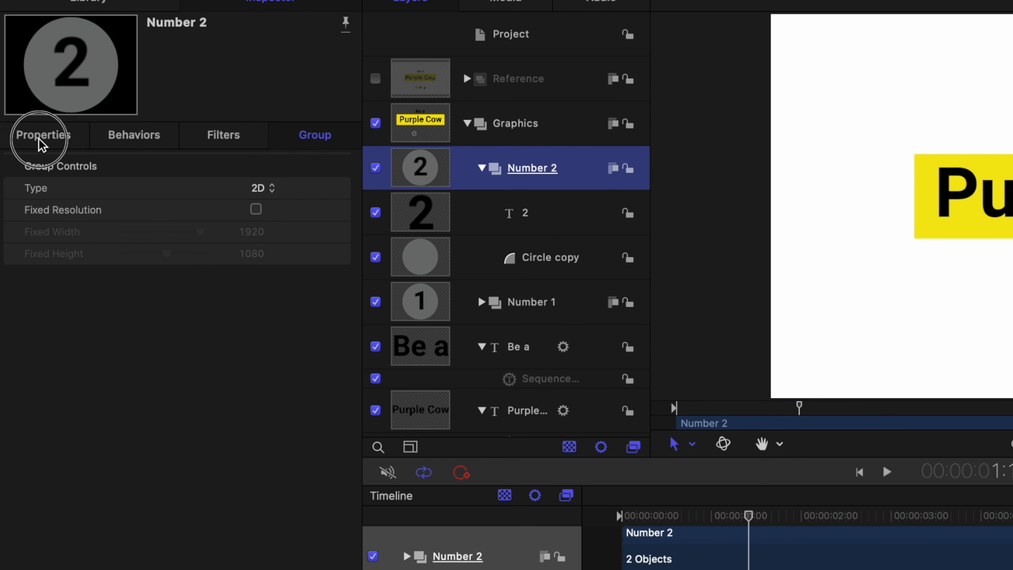
{"action": "left_click", "coordinate": [41, 136]}
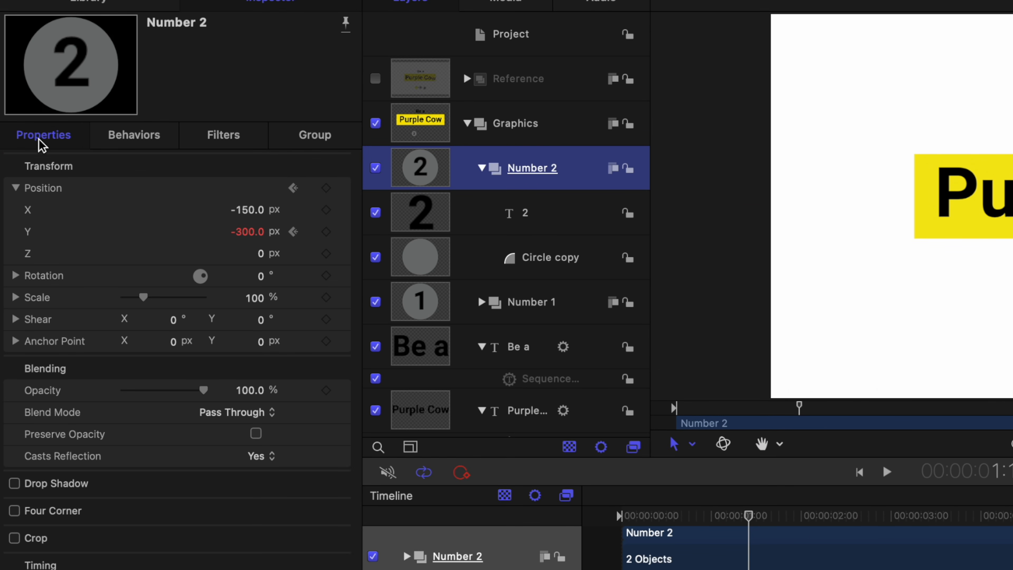
{"action": "left_click", "coordinate": [250, 211]}
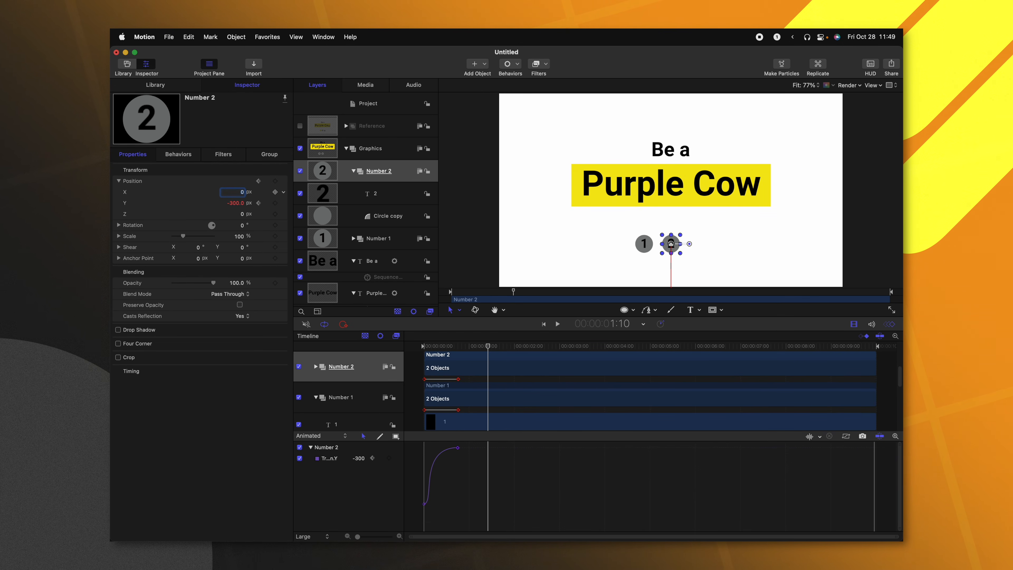
Step: Move the Number 2 group in time so it starts at frame 6, and play the animation
{"action": "mouse_move", "coordinate": [438, 344]}
{"action": "left_mouse_down"}
{"action": "mouse_move", "coordinate": [414, 344]}
{"action": "mouse_move", "coordinate": [450, 344]}
{"action": "mouse_move", "coordinate": [425, 347]}
{"action": "mouse_move", "coordinate": [434, 347]}
{"action": "left_mouse_up"}
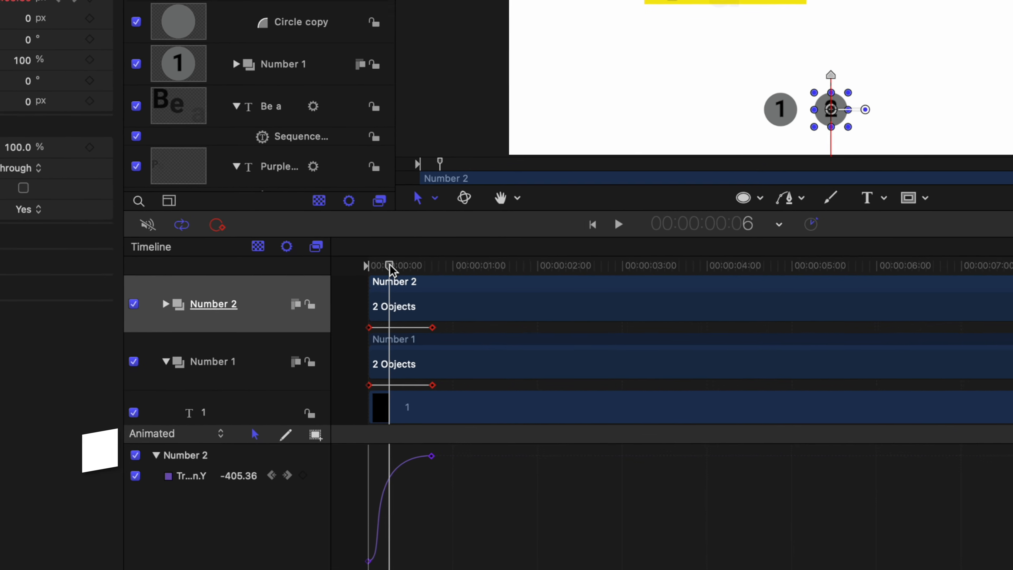
{"action": "key", "text": "shift+bracketleft"}
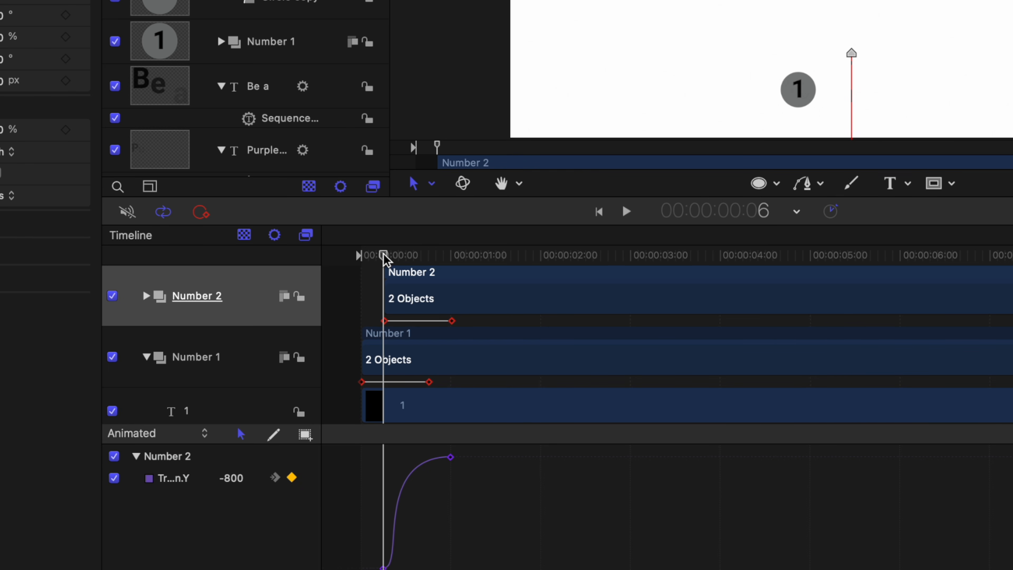
{"action": "key", "text": "space"}
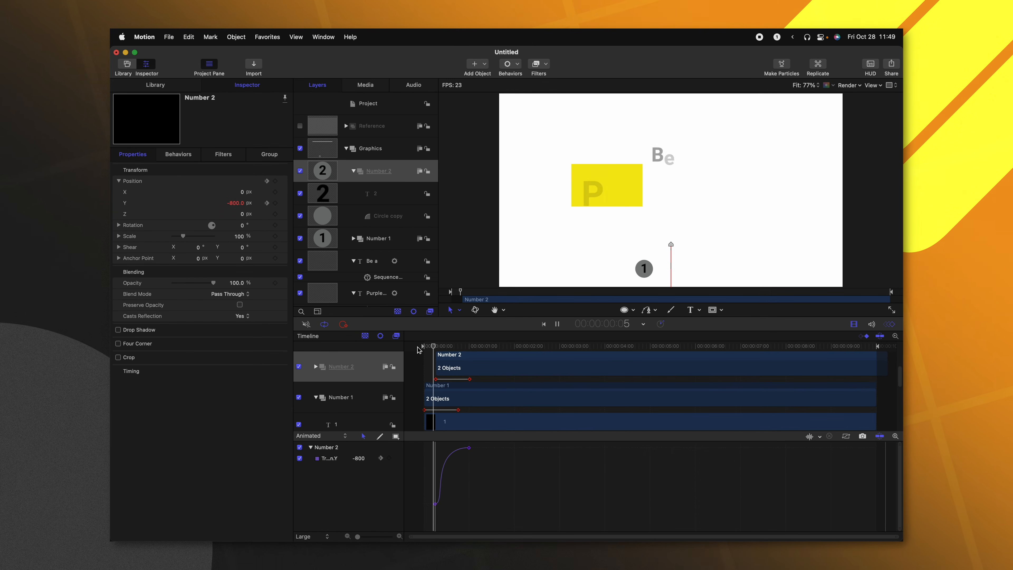
Step: Replay the animation from the start, and move the Number 2 group in time so it starts at frame 4
{"action": "left_click_drag", "start_coordinate": [445, 345], "coordinate": [416, 347]}
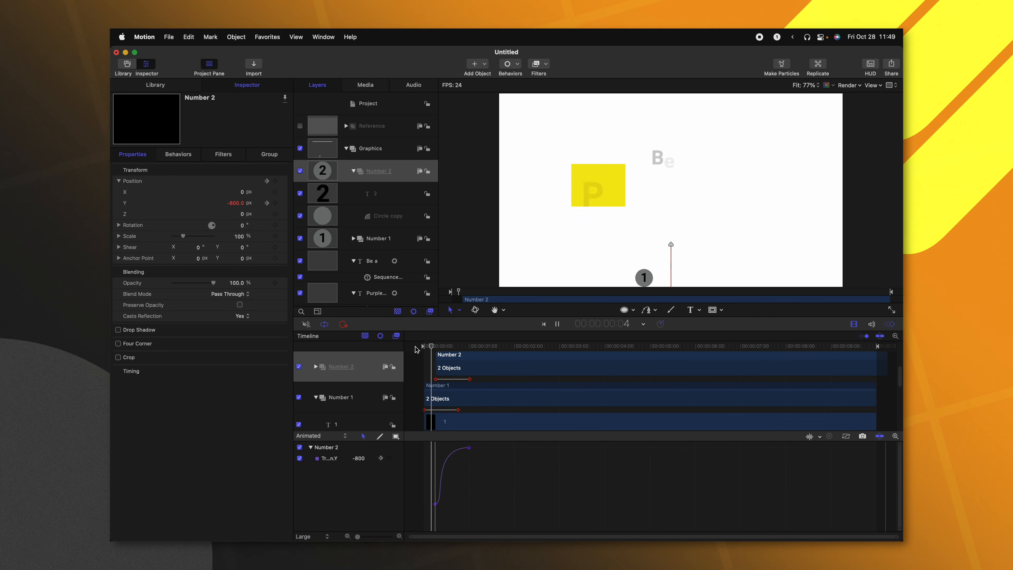
{"action": "left_click", "coordinate": [424, 346]}
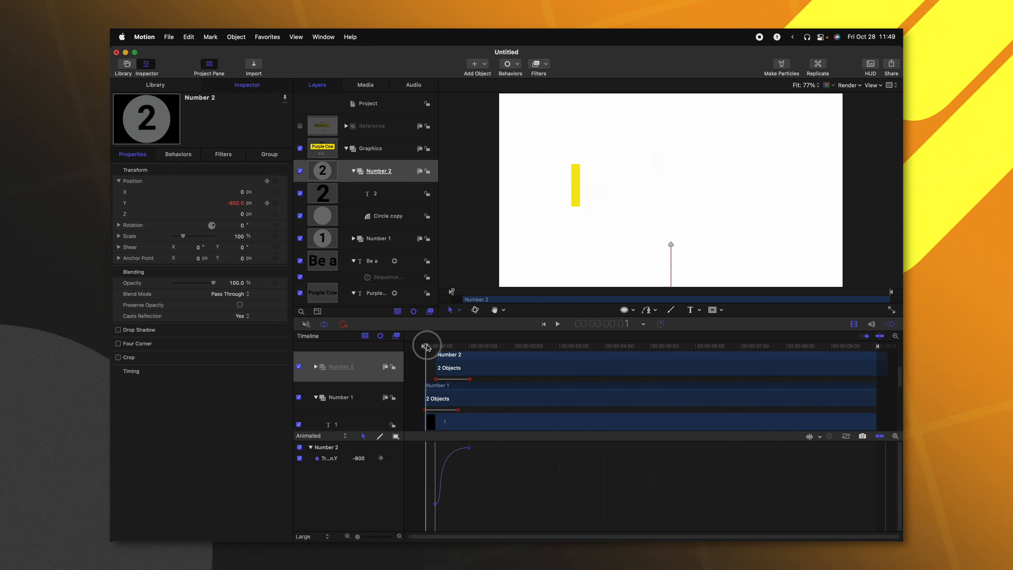
{"action": "left_click_drag", "start_coordinate": [426, 346], "coordinate": [431, 346]}
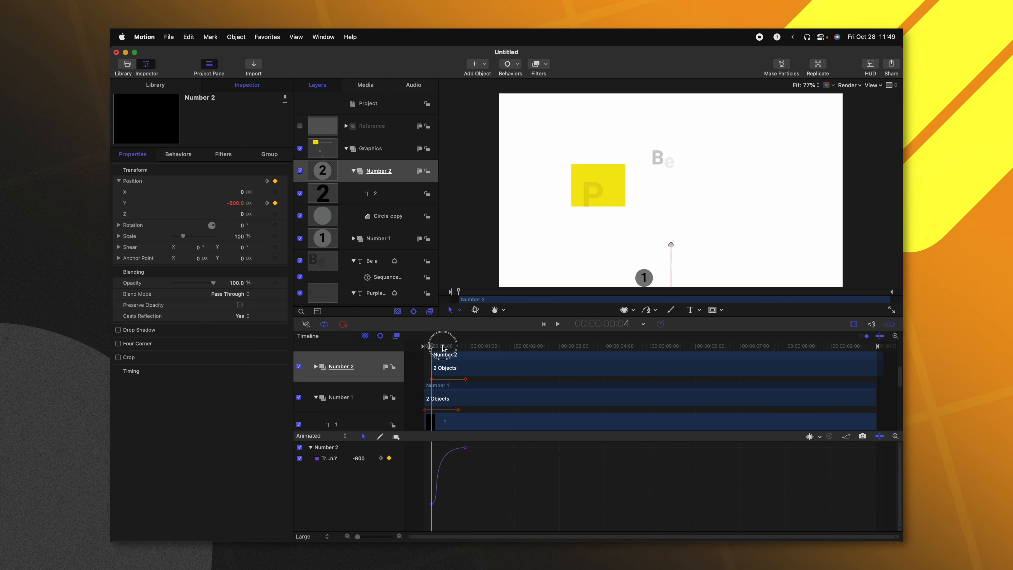
Step: Play the animation from the start to check the timing of the Number 2 circle
{"action": "left_click_drag", "start_coordinate": [432, 346], "coordinate": [397, 347]}
{"action": "key", "text": "space"}
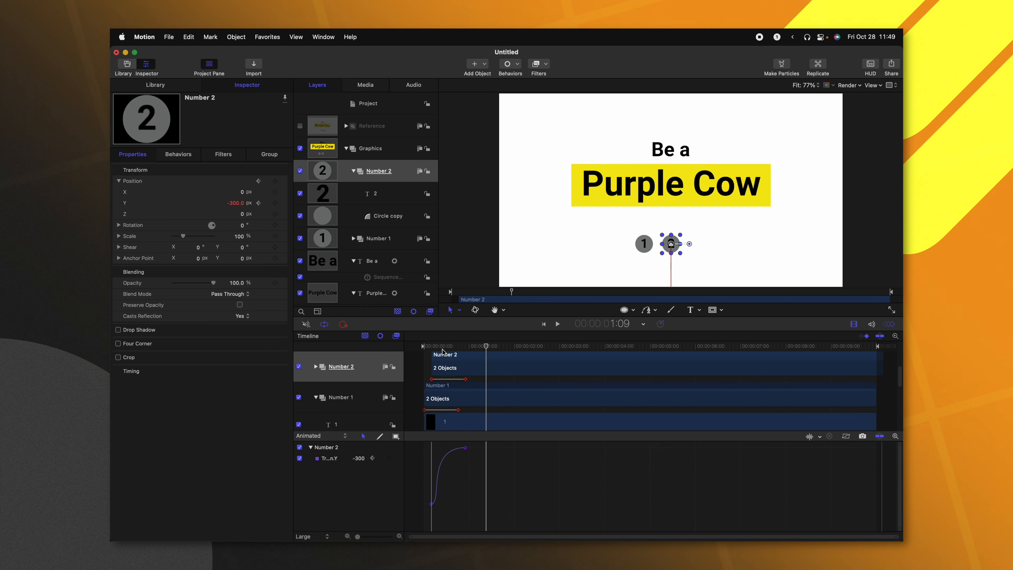
{"action": "left_click", "coordinate": [423, 347]}
{"action": "key", "text": "space"}
Step: Duplicate the Number 2 group, rename the copy "Number 3", and change its text object to read "3"
{"action": "left_click", "coordinate": [378, 170]}
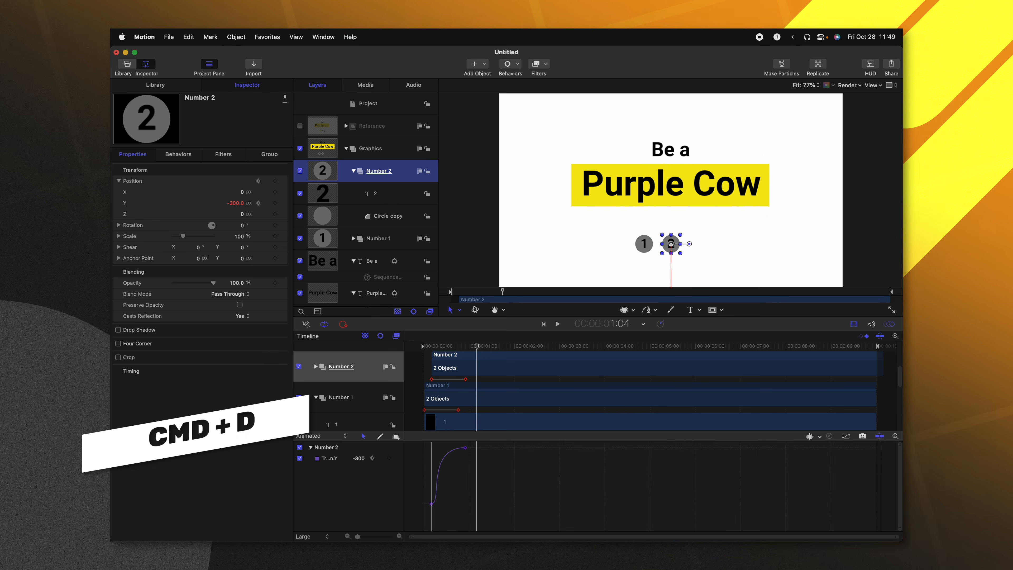
{"action": "key", "text": "super+d"}
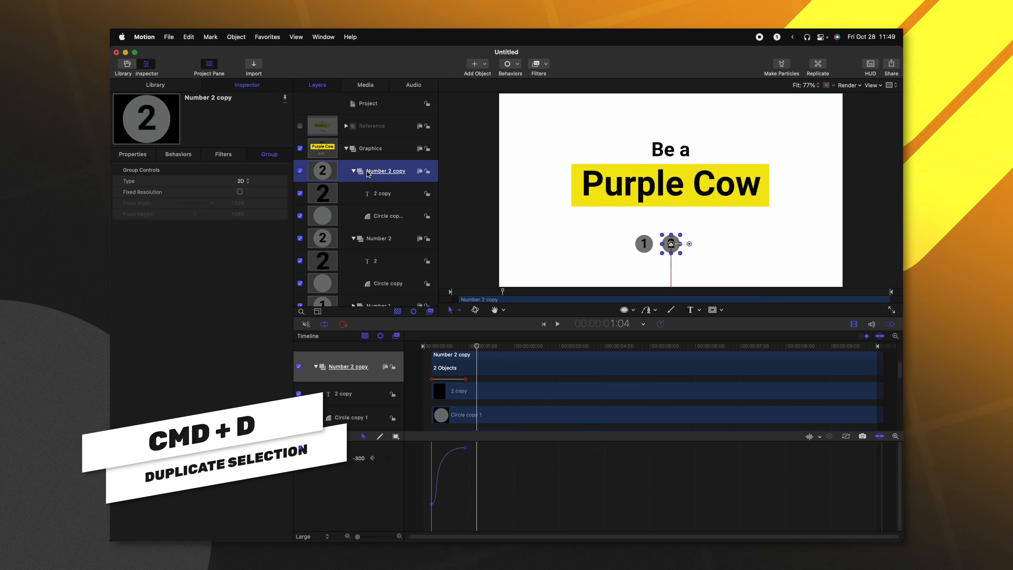
{"action": "type", "text": "Number 2"}
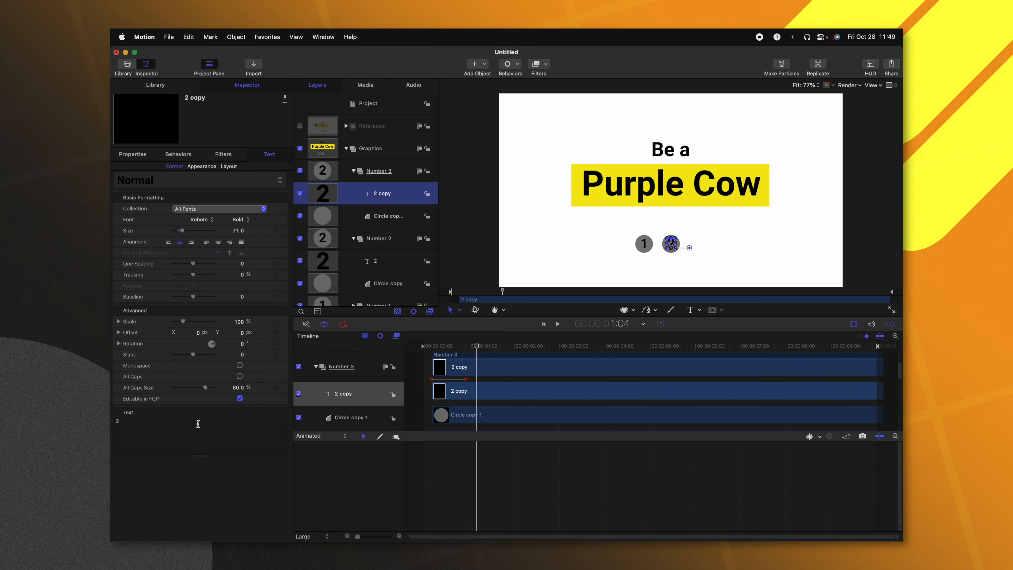
{"action": "left_click_drag", "start_coordinate": [197, 424], "coordinate": [111, 407]}
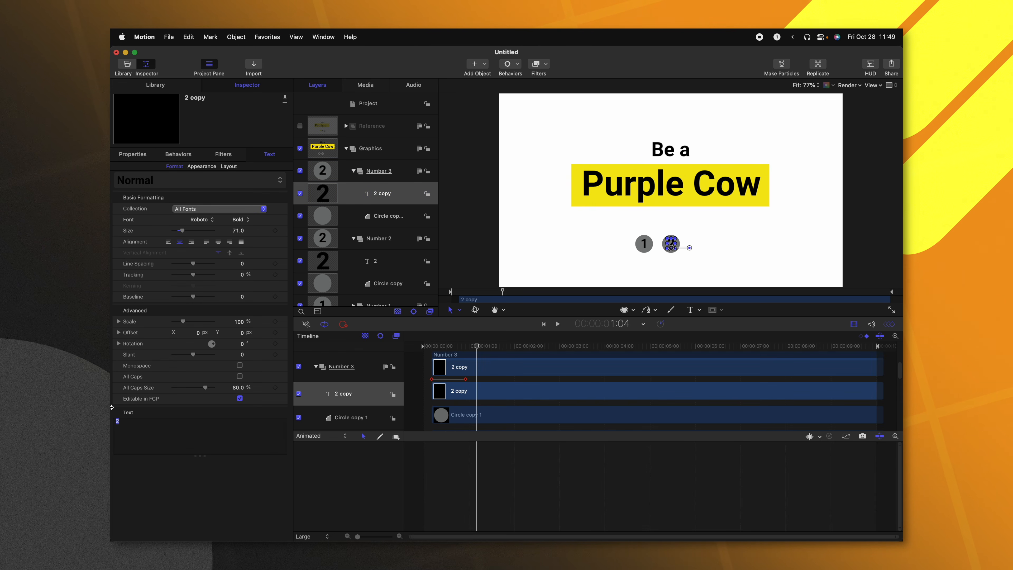
Step: Set the Number 3 group's X position to 150 px
{"action": "left_click", "coordinate": [379, 171]}
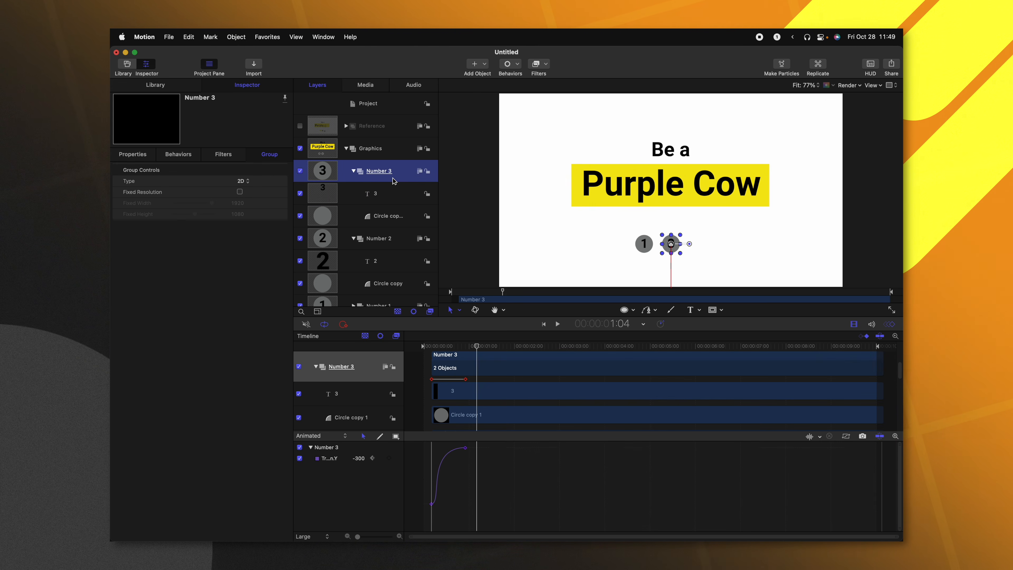
{"action": "left_click", "coordinate": [142, 158]}
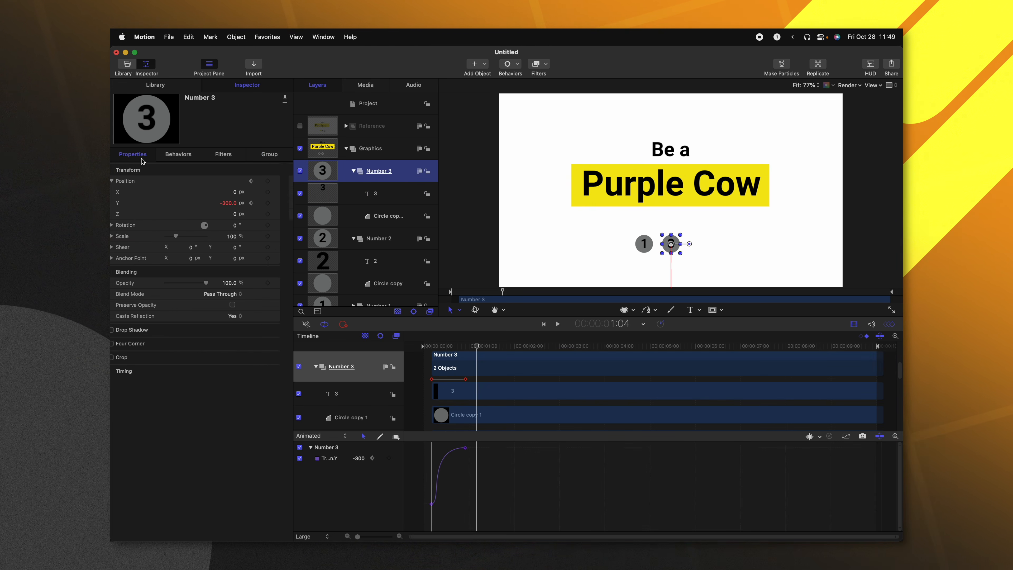
{"action": "left_click", "coordinate": [243, 192]}
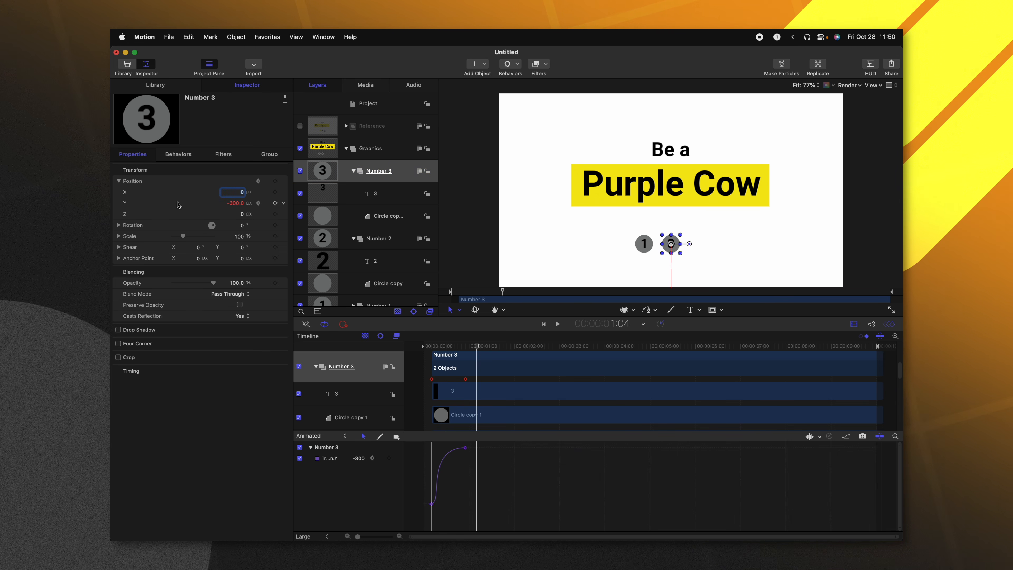
{"action": "type", "text": "150"}
{"action": "key", "text": "Return"}
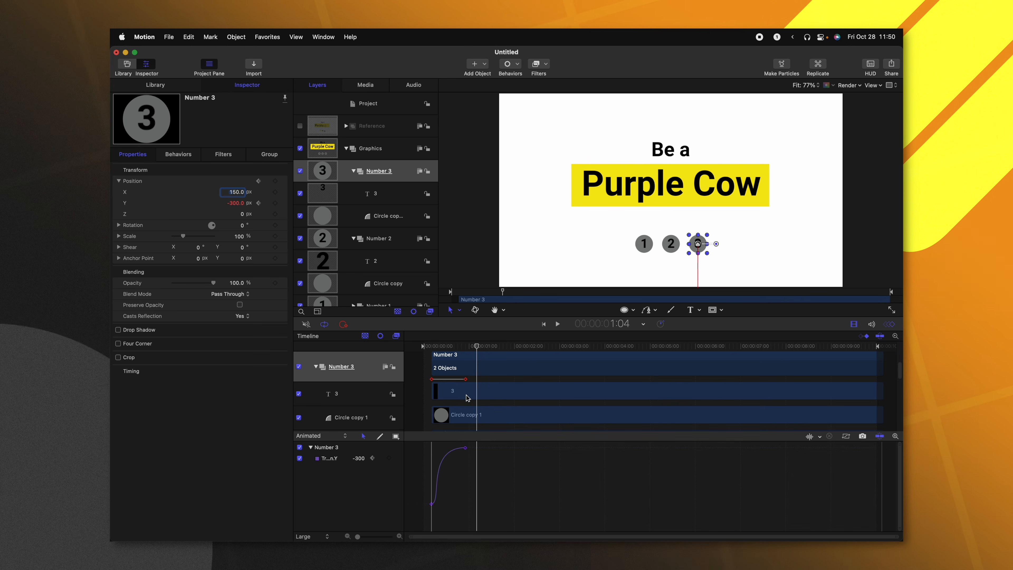
Step: Move the Number 3 group in time so it starts at frame 8, and play the animation
{"action": "left_click_drag", "start_coordinate": [431, 345], "coordinate": [439, 347]}
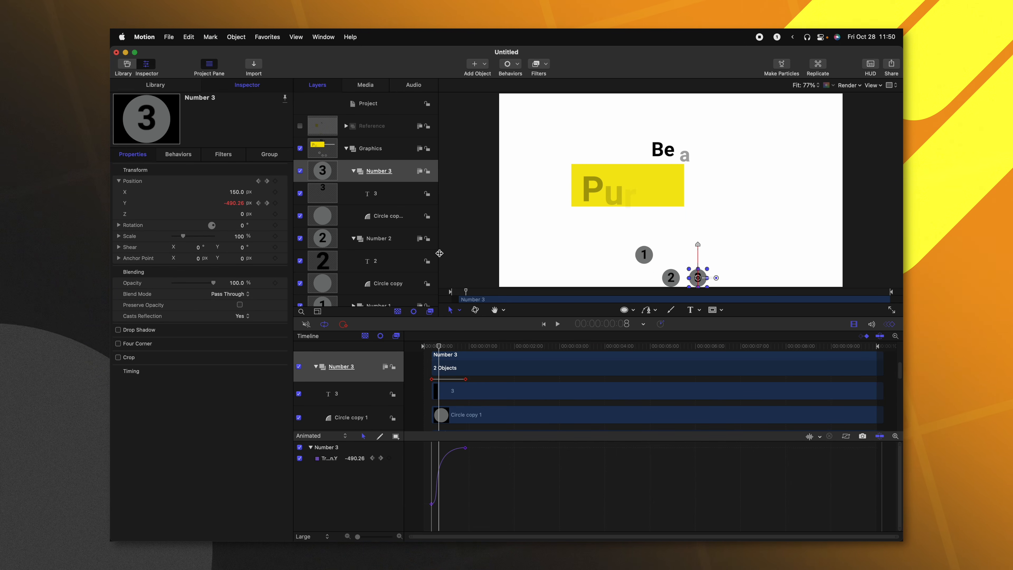
{"action": "left_click", "coordinate": [383, 169]}
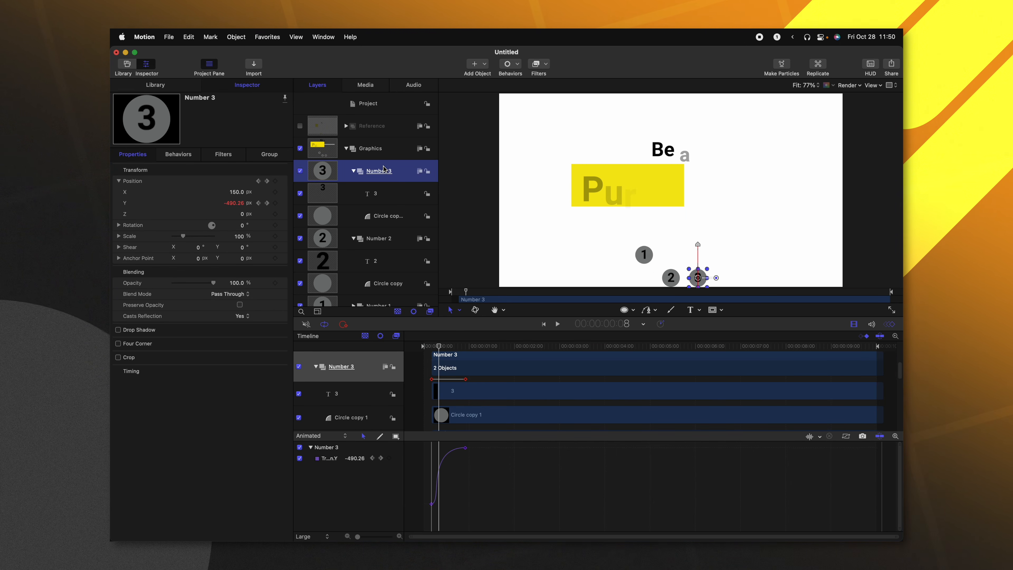
{"action": "key", "text": "shift+bracketleft"}
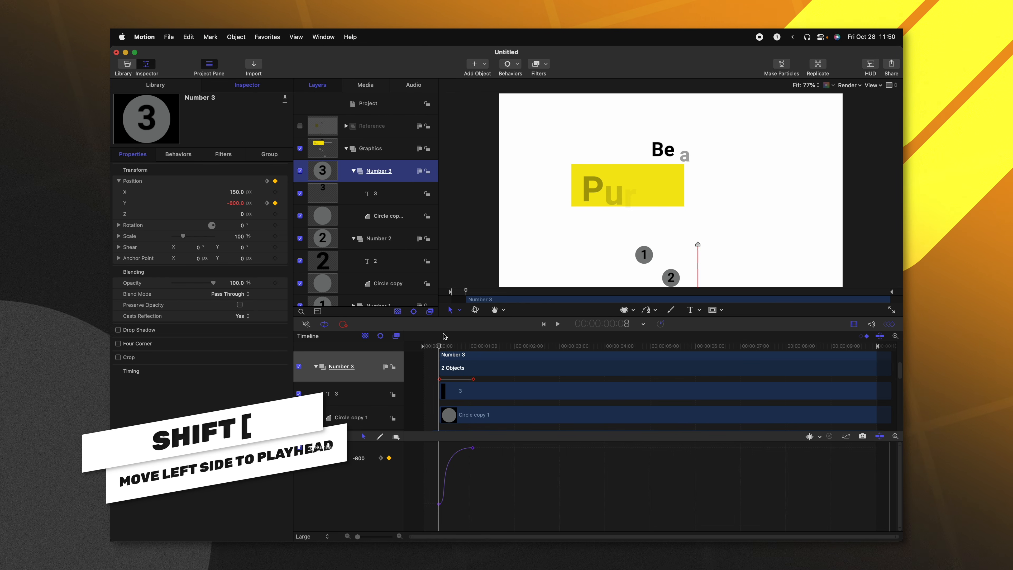
{"action": "key", "text": "space"}
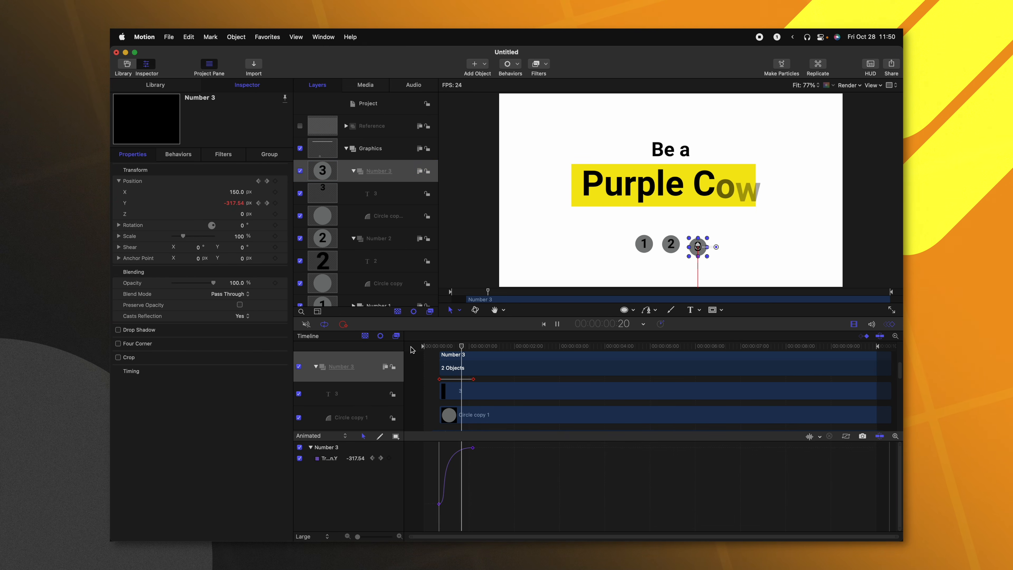
{"action": "key", "text": "space"}
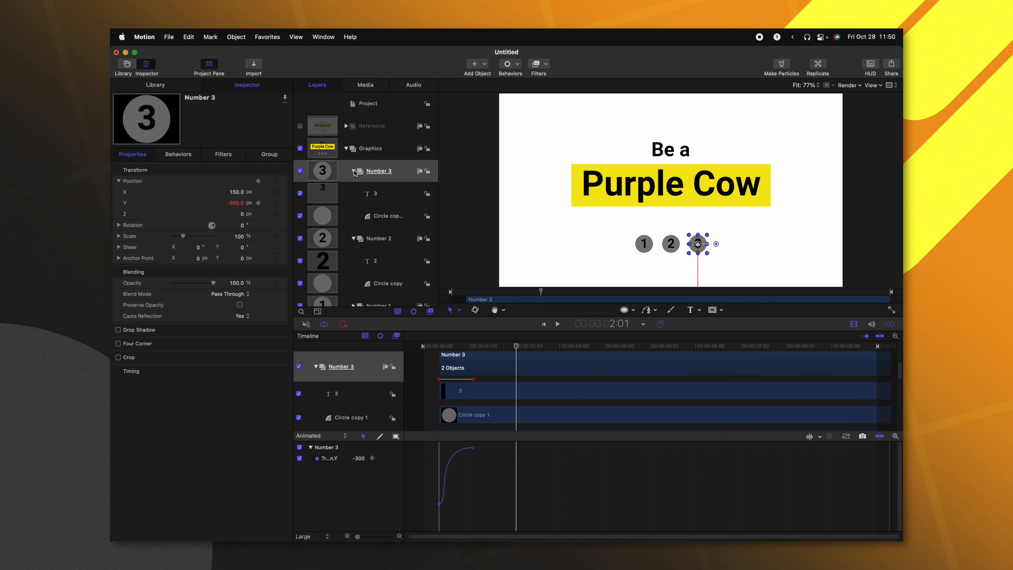
Step: Fill the circle inside the Number 1 group with the yellow sampled from the title box, and replay the animation from the start
{"action": "left_click", "coordinate": [353, 170]}
{"action": "left_click", "coordinate": [353, 194]}
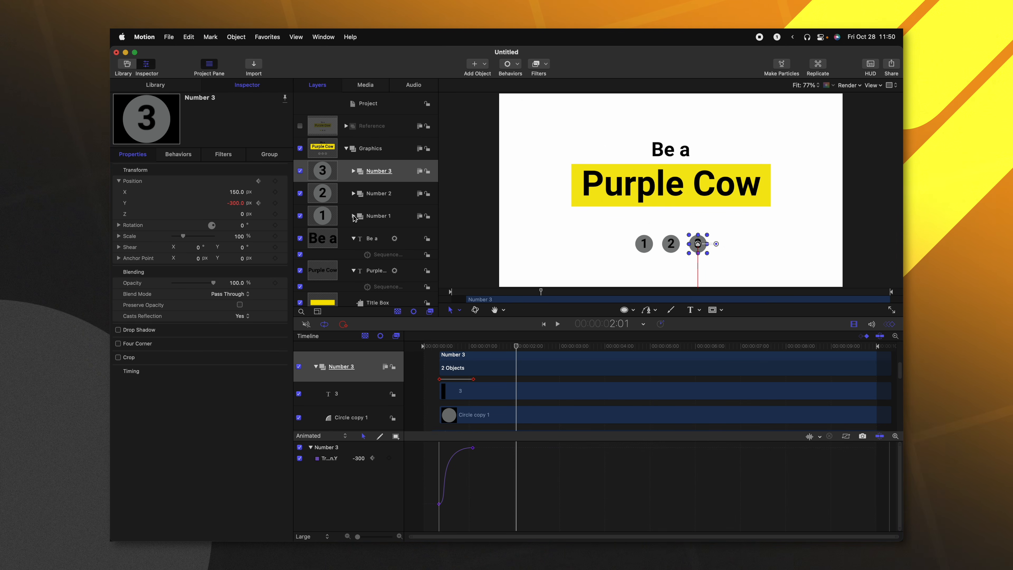
{"action": "left_click", "coordinate": [371, 218]}
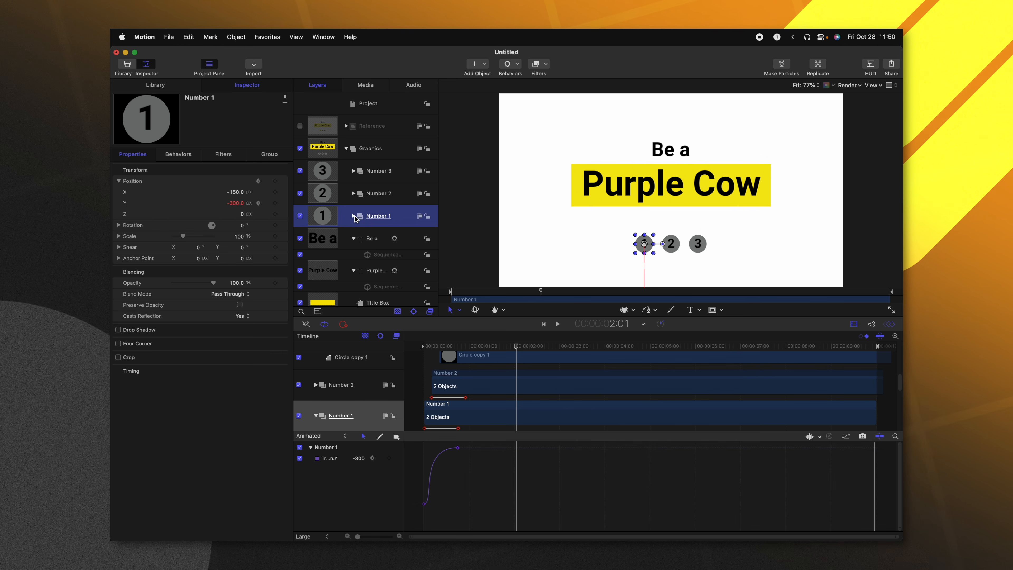
{"action": "left_click", "coordinate": [353, 216]}
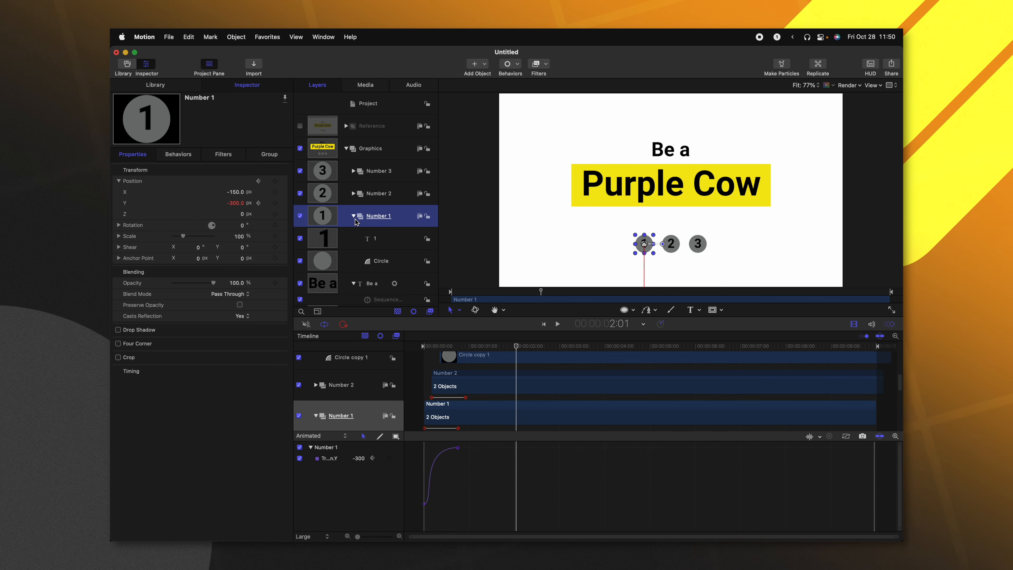
{"action": "left_click", "coordinate": [382, 260]}
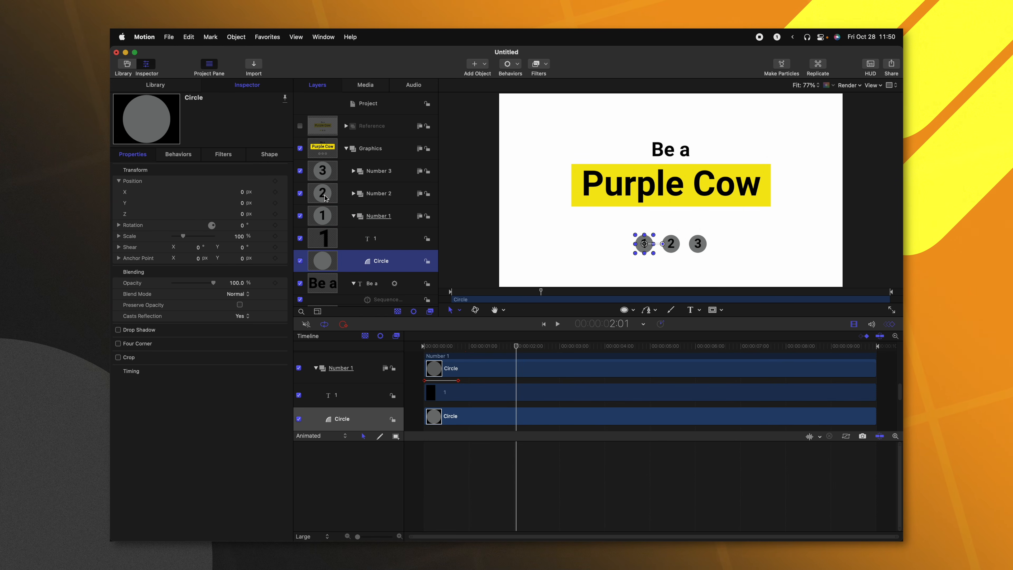
{"action": "left_click", "coordinate": [270, 154]}
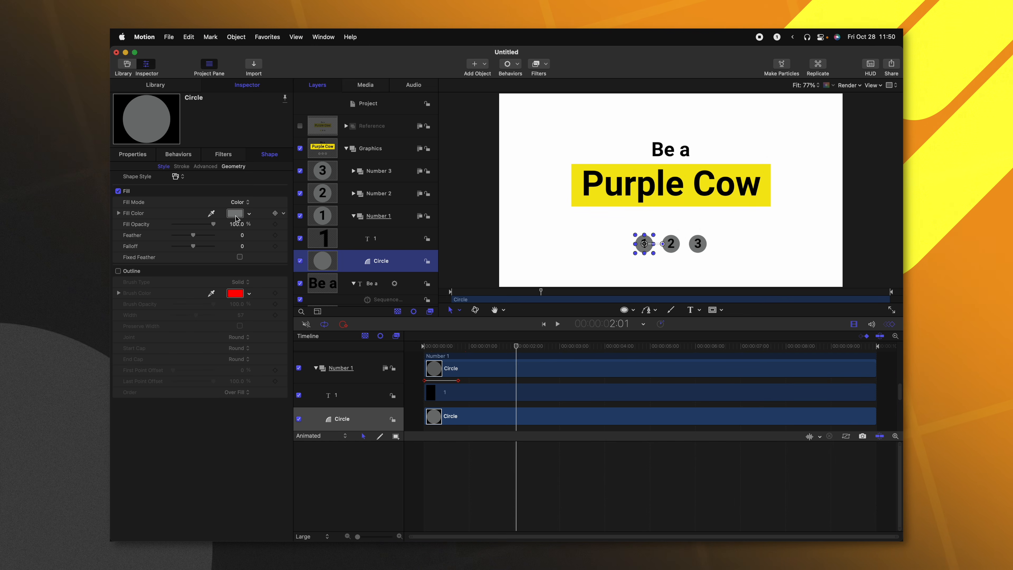
{"action": "left_click", "coordinate": [213, 213]}
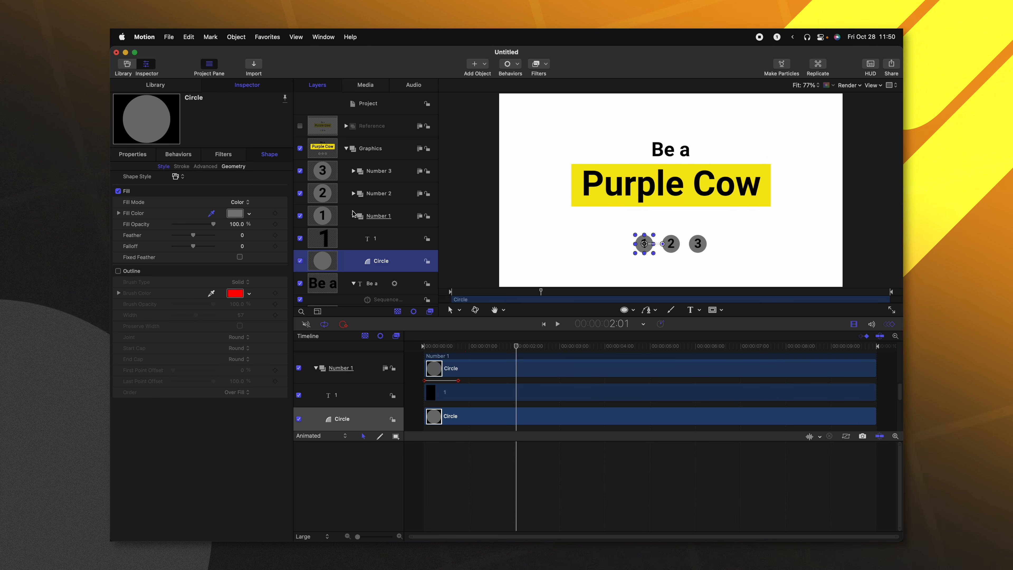
{"action": "left_click", "coordinate": [632, 169]}
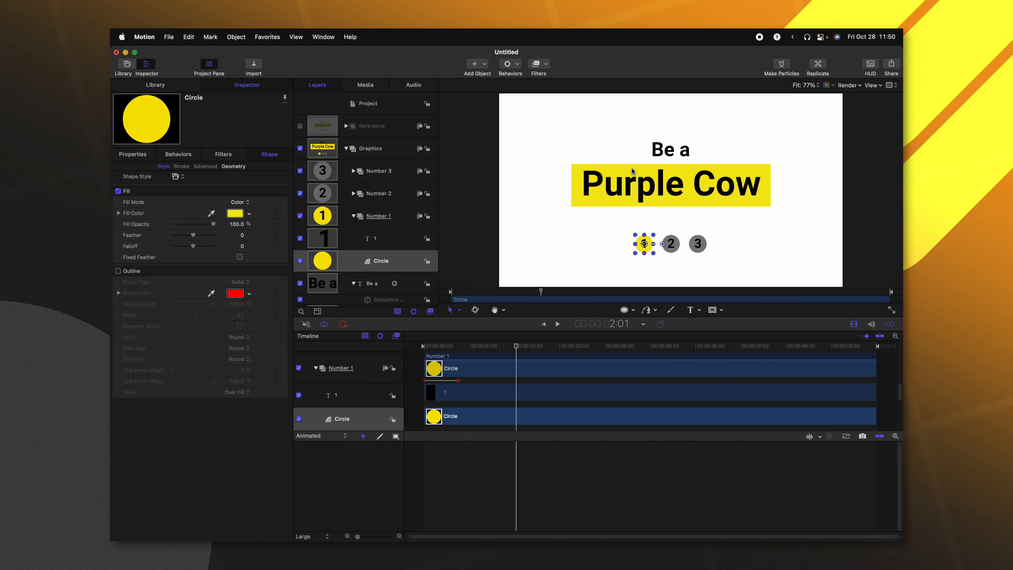
{"action": "key", "text": "Home"}
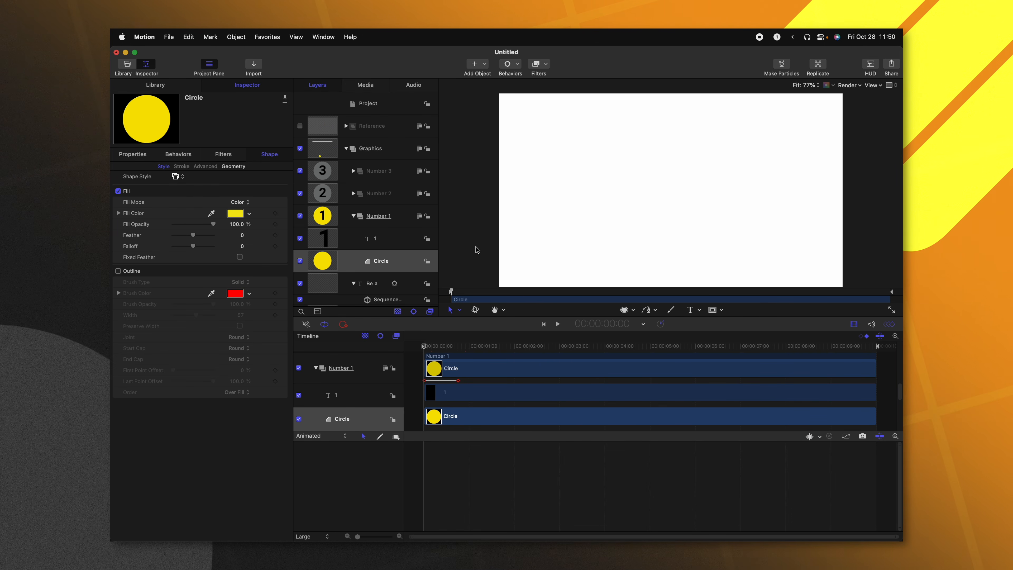
{"action": "key", "text": "space"}
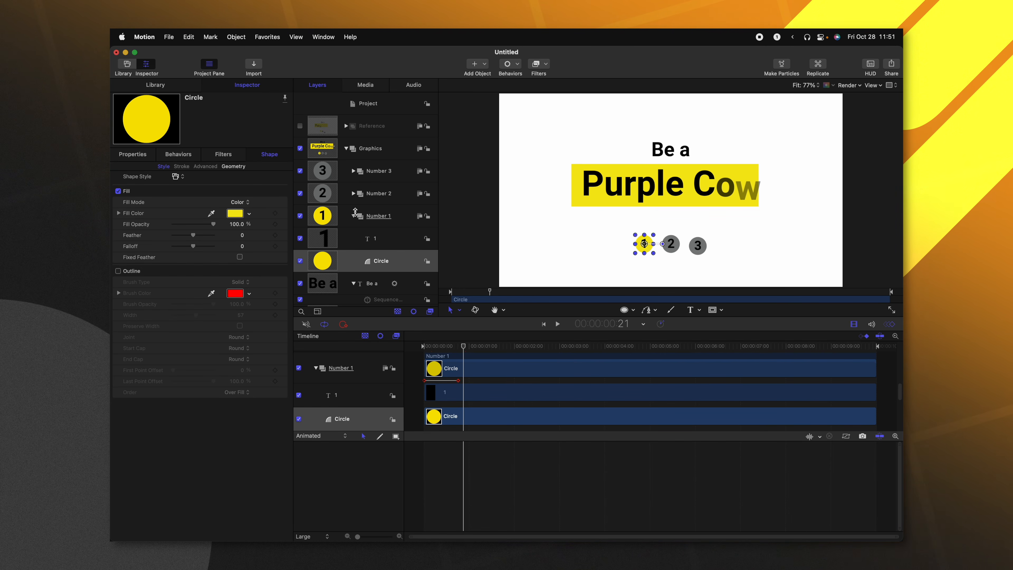
Step: Draw a straight open Bezier line in the Graphics group from the centre of circle 1 to the centre of circle 3
{"action": "left_click", "coordinate": [353, 216]}
{"action": "left_click", "coordinate": [339, 150]}
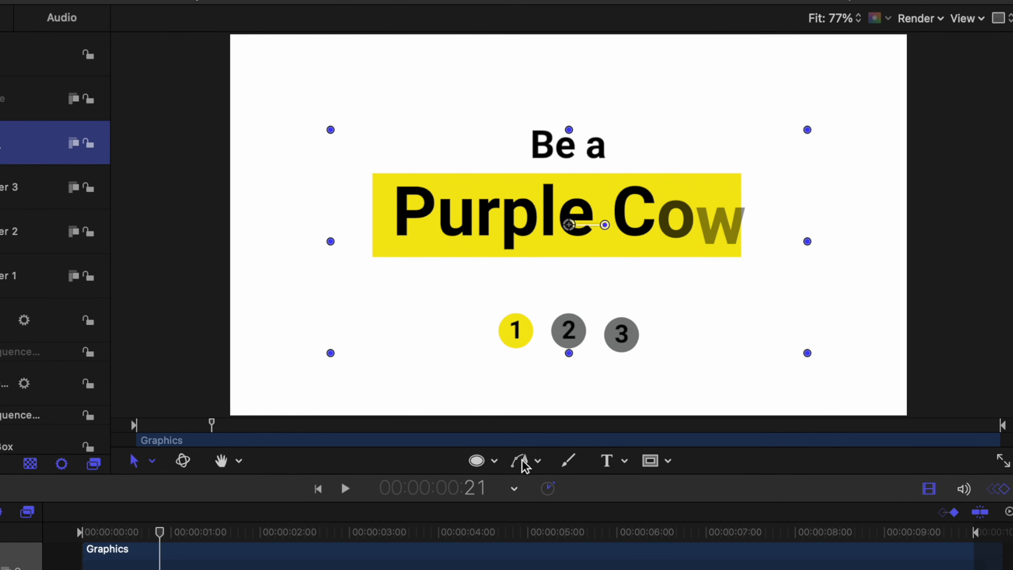
{"action": "left_click", "coordinate": [512, 332]}
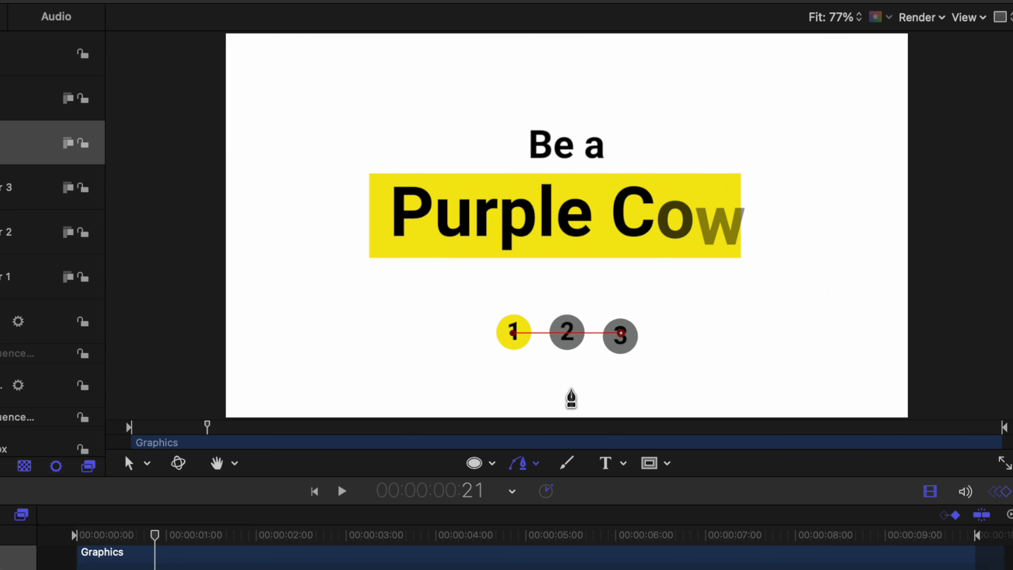
{"action": "key", "text": "Return"}
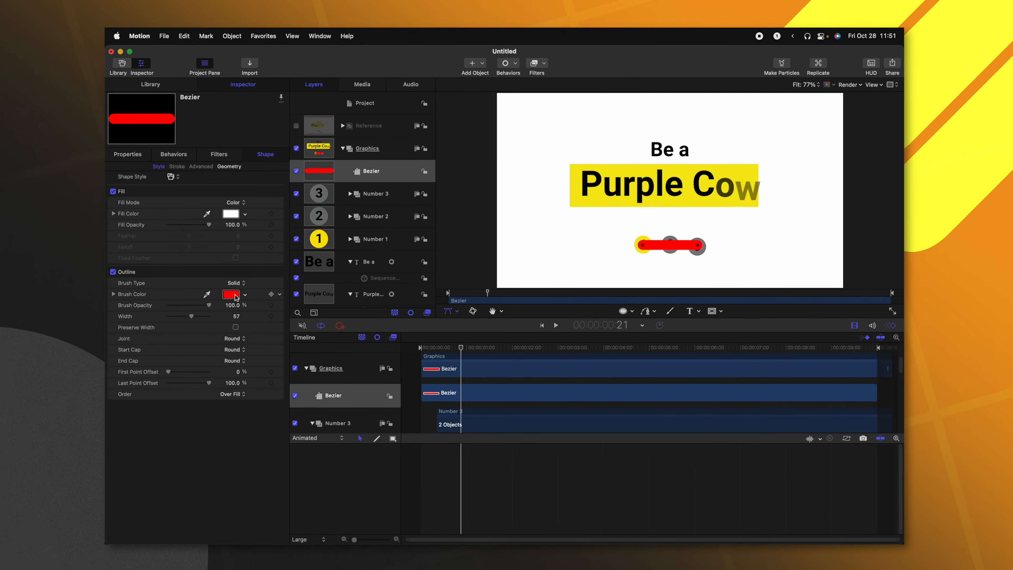
Step: Set the Bezier line's outline brush color to black and reduce its width to 5
{"action": "left_click", "coordinate": [239, 293]}
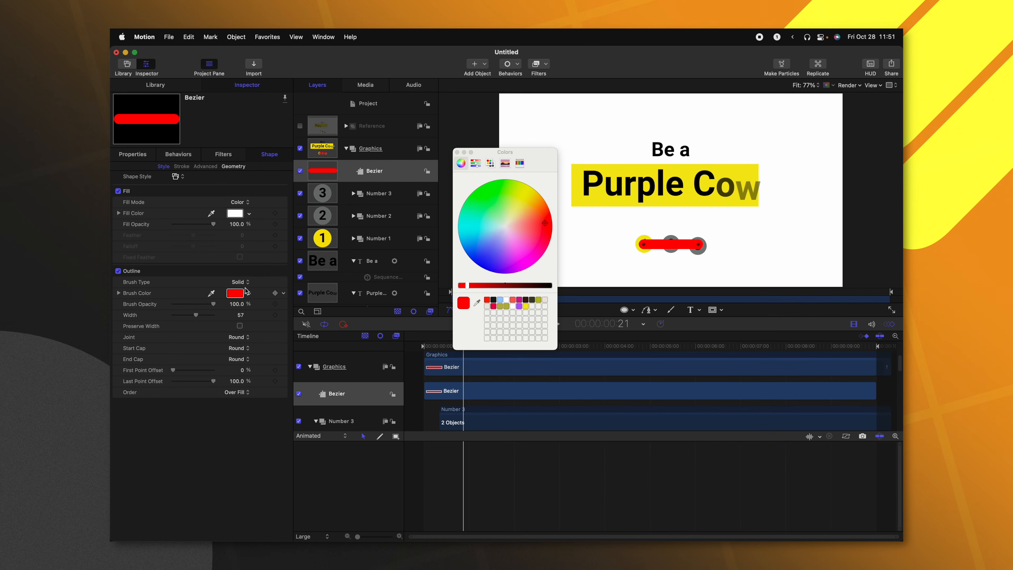
{"action": "left_click", "coordinate": [493, 300]}
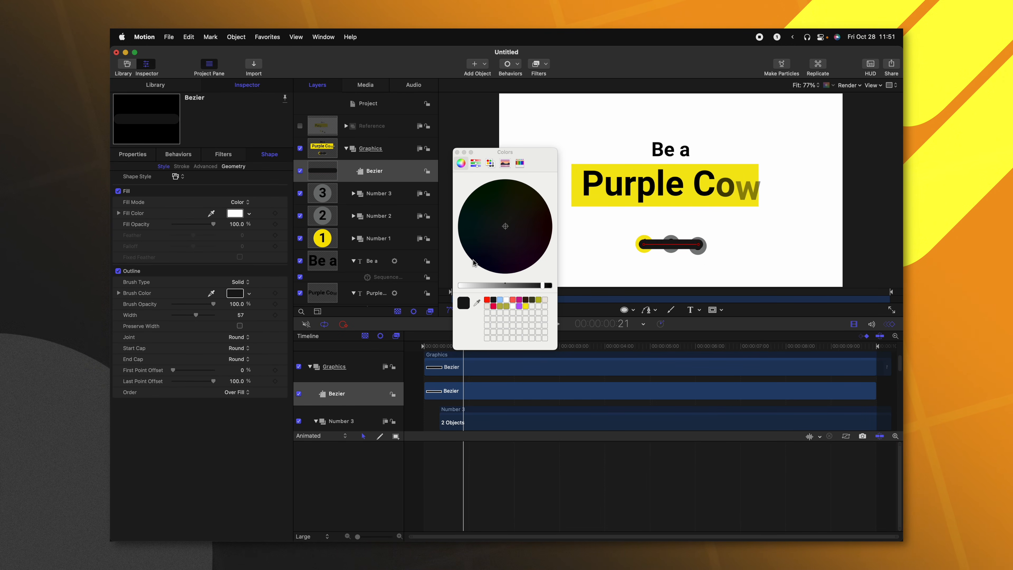
{"action": "left_click", "coordinate": [458, 151]}
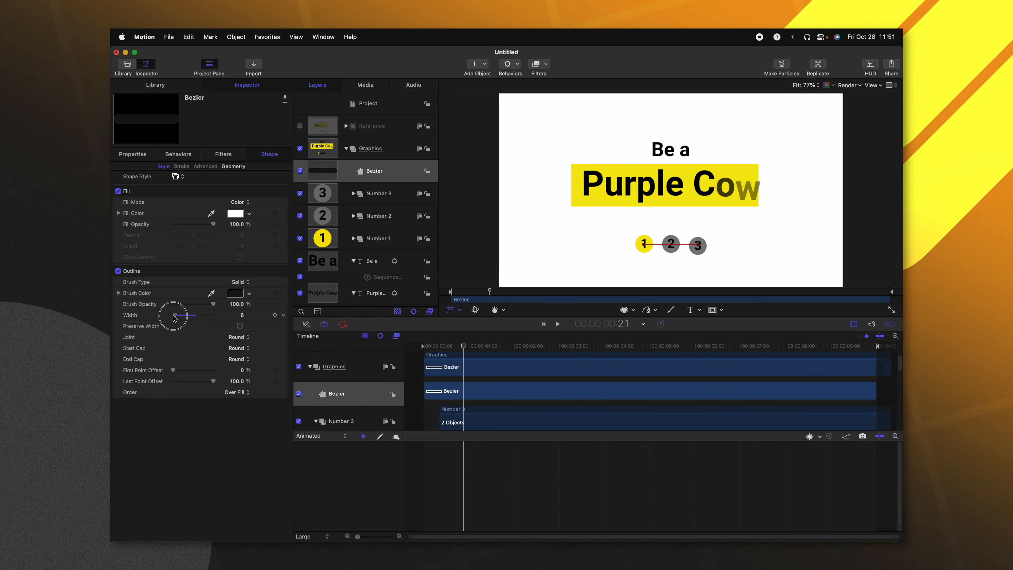
{"action": "left_click_drag", "start_coordinate": [173, 318], "coordinate": [172, 318]}
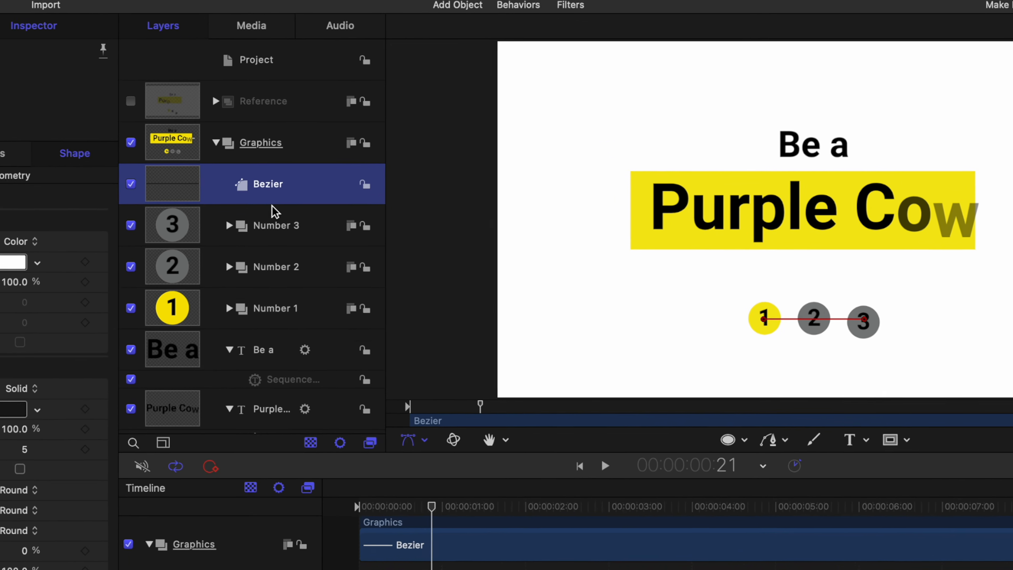
Step: Move the Bezier line below the Number 1 group in the layer order and set its outline width to 6
{"action": "key", "text": "super+bracketleft"}
{"action": "key", "text": "super+bracketleft"}
{"action": "key", "text": "super+bracketleft"}
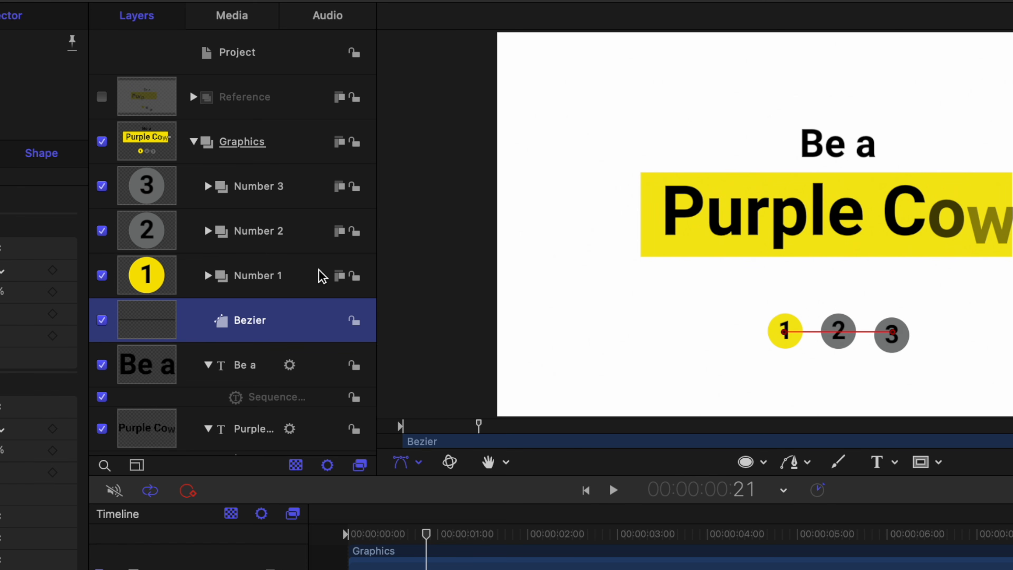
{"action": "key", "text": "super+slash"}
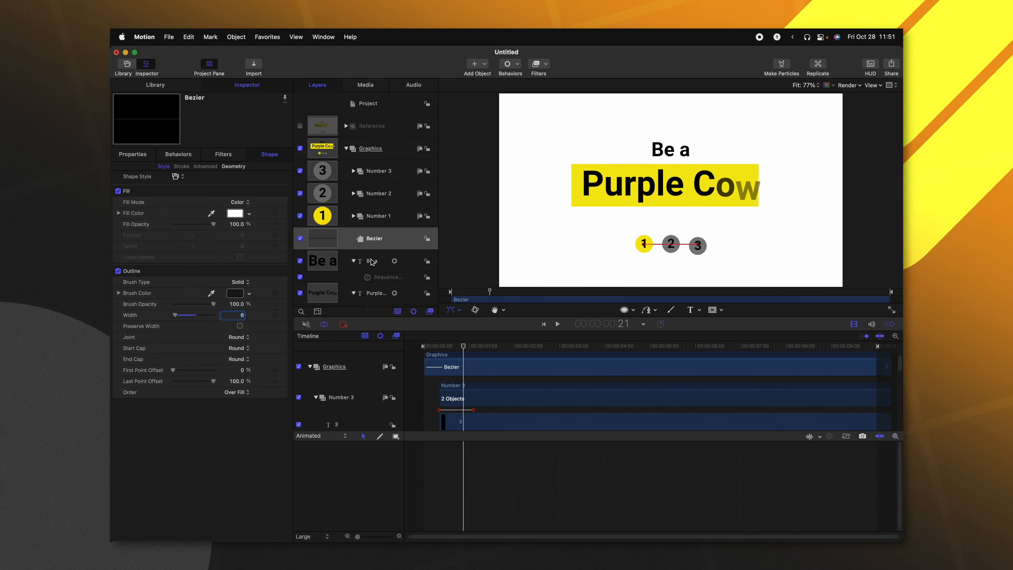
Step: Keyframe the Bezier line's Last Point Offset at 0% on frame 14 and at 100% at 00:00:01:01
{"action": "mouse_move", "coordinate": [463, 347]}
{"action": "left_mouse_down"}
{"action": "mouse_move", "coordinate": [436, 349]}
{"action": "mouse_move", "coordinate": [451, 351]}
{"action": "left_mouse_up"}
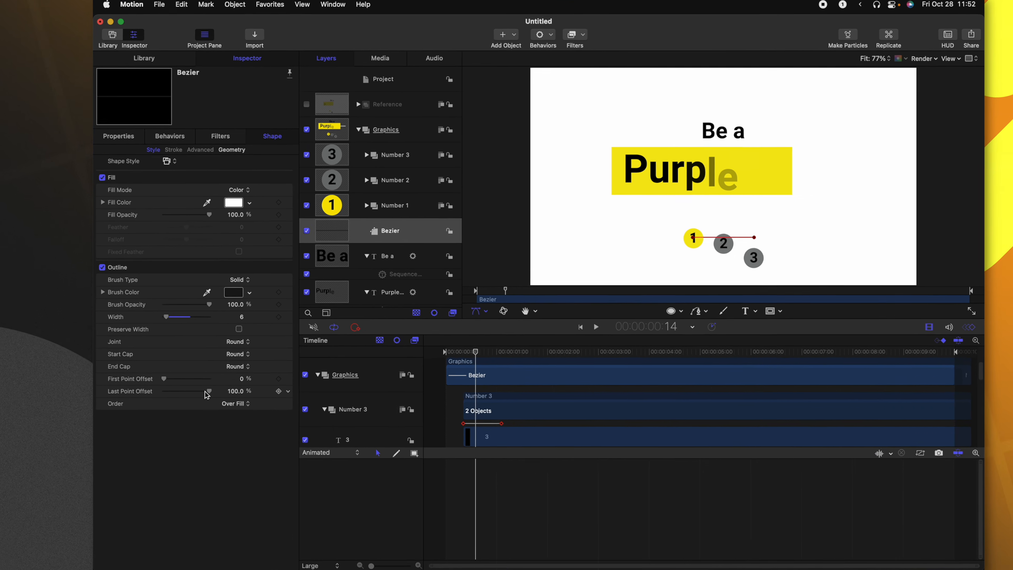
{"action": "left_click", "coordinate": [175, 381]}
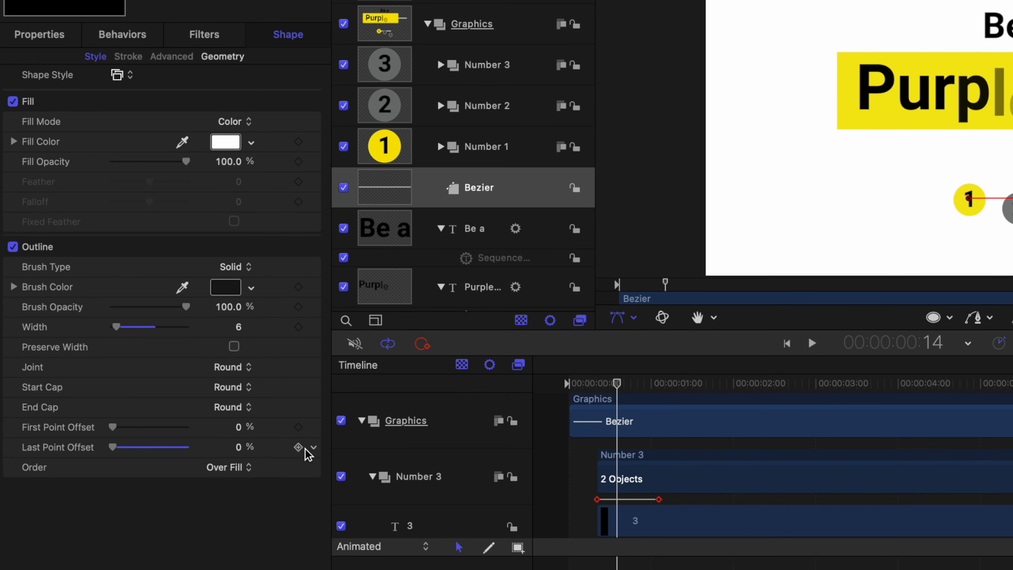
{"action": "left_click_drag", "start_coordinate": [622, 387], "coordinate": [649, 387]}
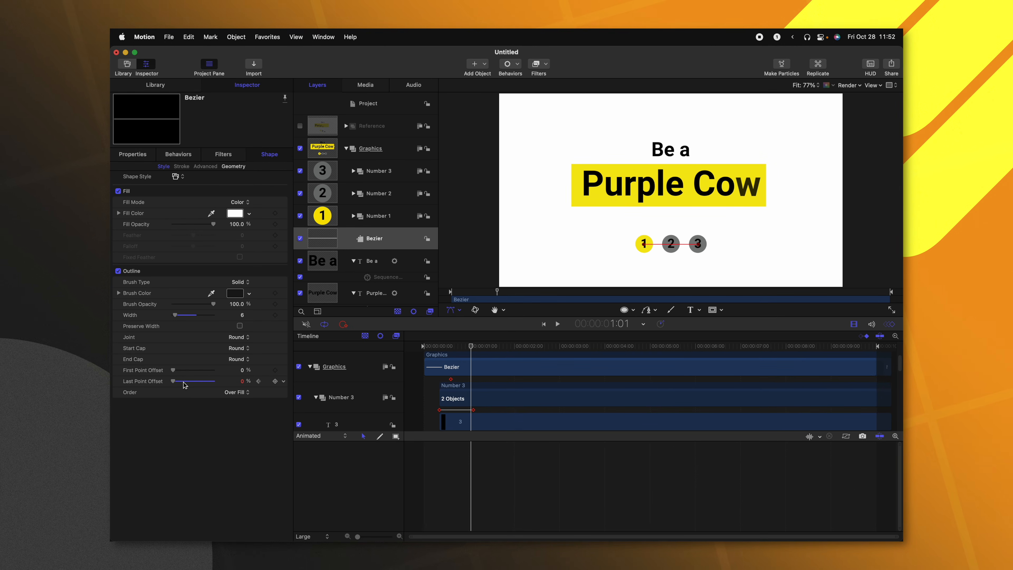
Step: Replay the line's animation and slow it down by moving the ending offset keyframe out to about 1.7 seconds
{"action": "left_click_drag", "start_coordinate": [470, 346], "coordinate": [415, 344]}
{"action": "key", "text": "space"}
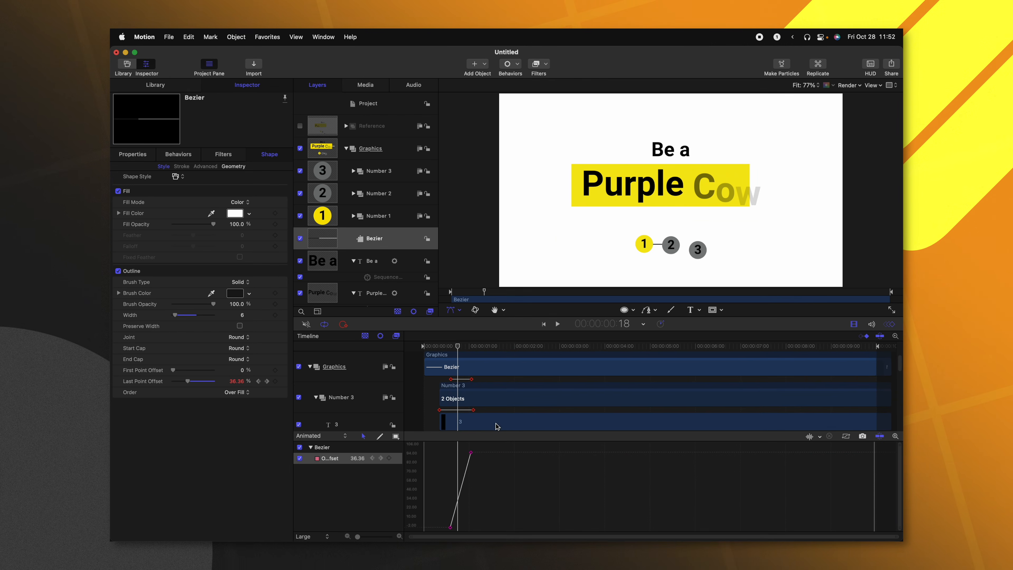
{"action": "left_click_drag", "start_coordinate": [471, 453], "coordinate": [476, 452]}
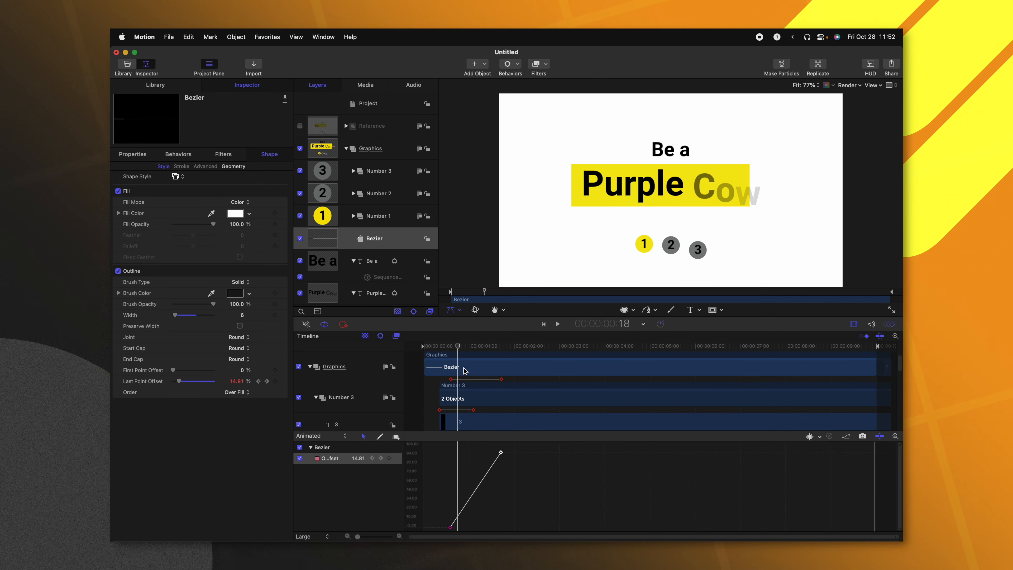
{"action": "key", "text": "space"}
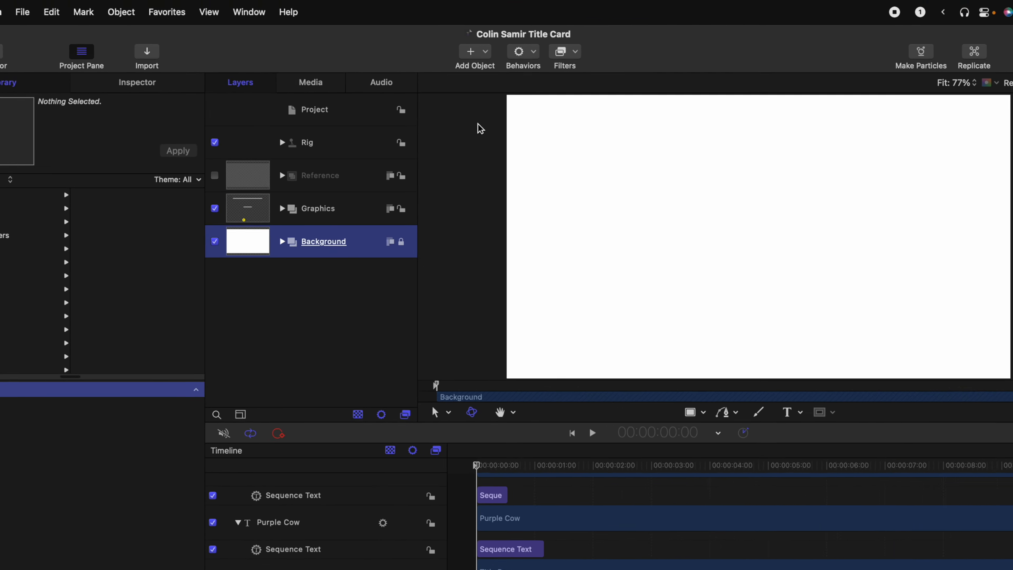
Step: Switch to the title card project, add a camera and convert the 2D groups to 3D
{"action": "left_click", "coordinate": [478, 50]}
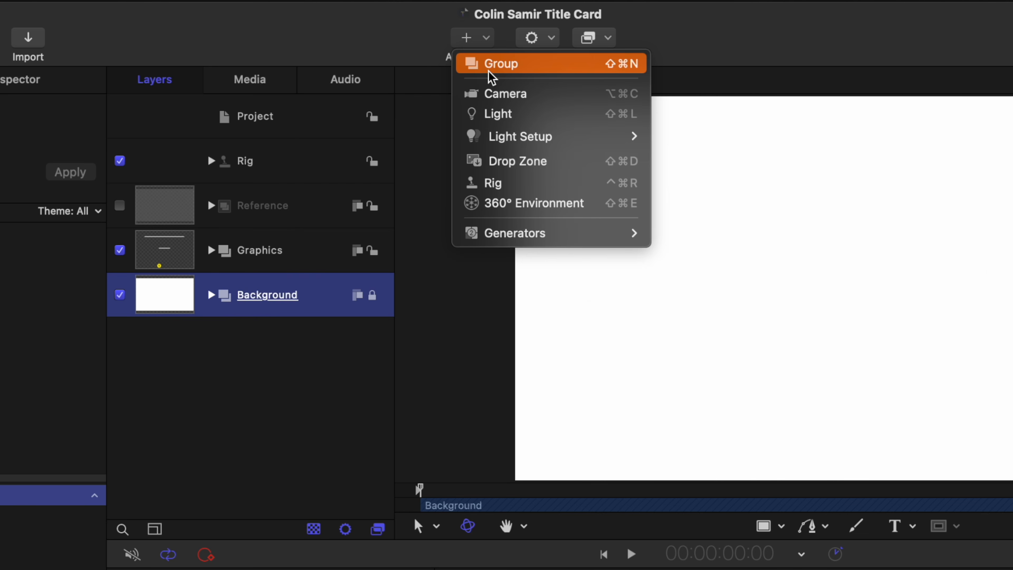
{"action": "left_click", "coordinate": [494, 95]}
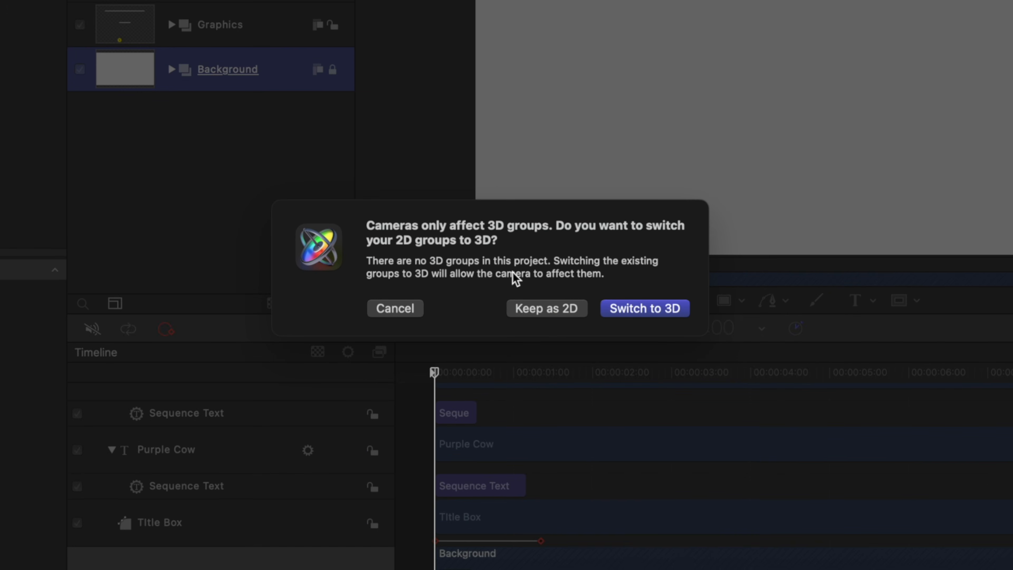
{"action": "left_click", "coordinate": [644, 308]}
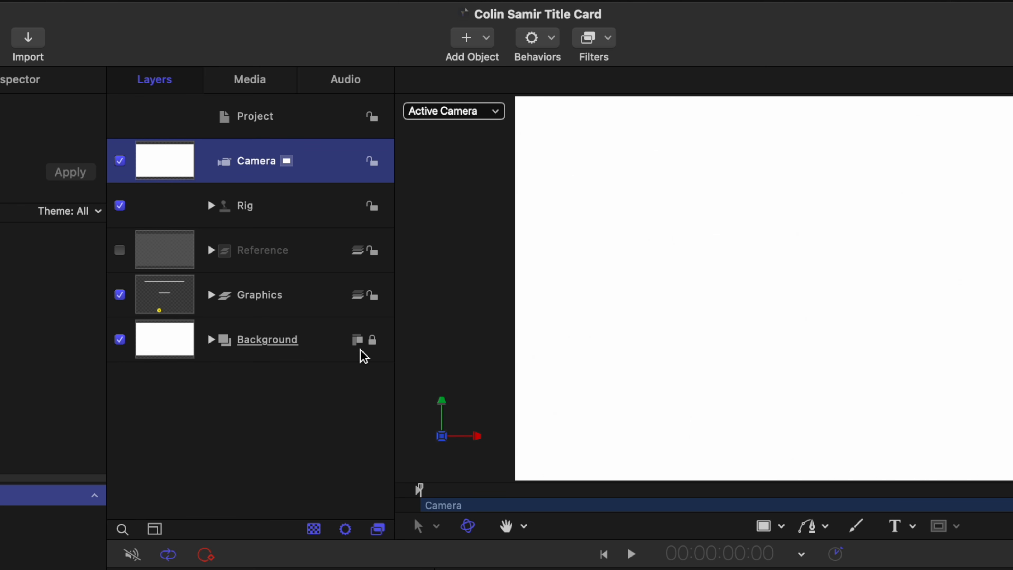
{"action": "left_click", "coordinate": [279, 352]}
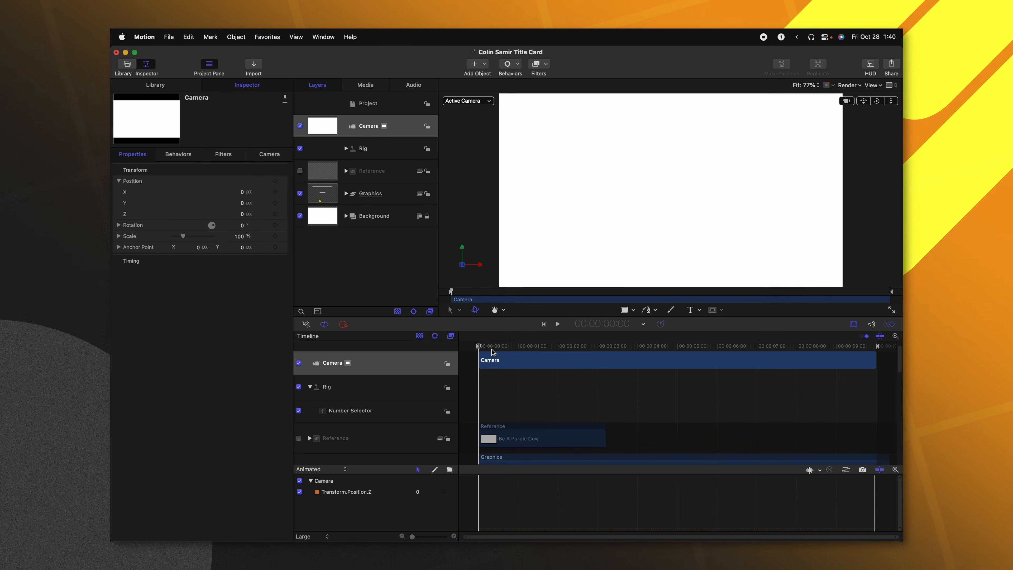
Step: Keyframe the camera's Z position at 0 px on frame 20 and at 150 px on the first frame, and play the result
{"action": "left_click_drag", "start_coordinate": [491, 349], "coordinate": [514, 357]}
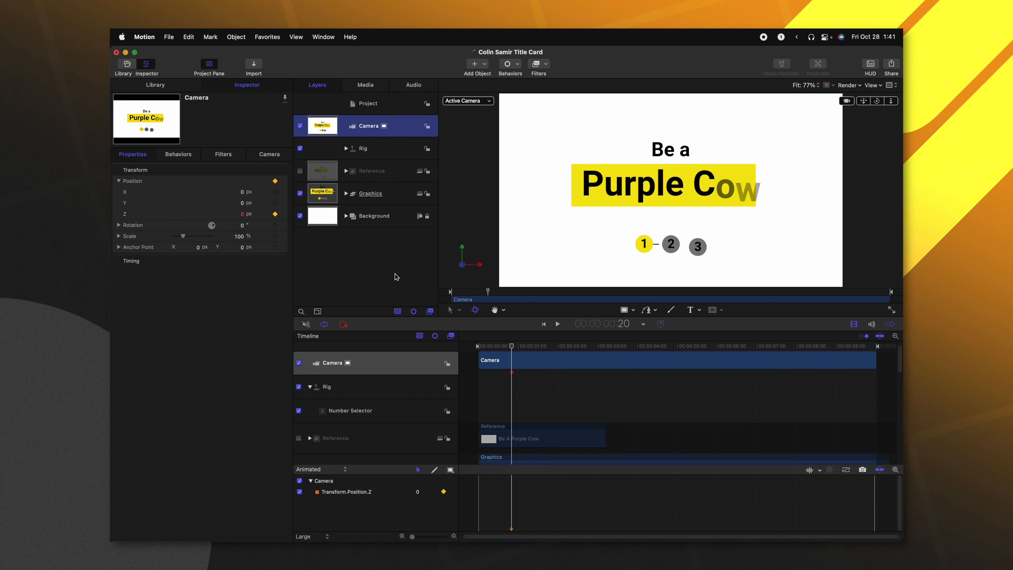
{"action": "left_click_drag", "start_coordinate": [513, 347], "coordinate": [463, 345]}
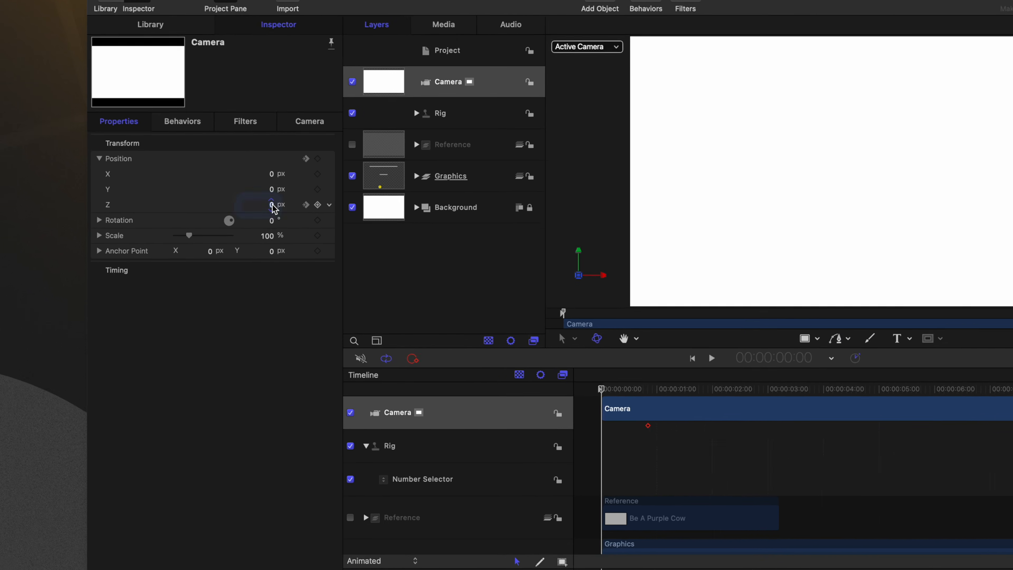
{"action": "left_click", "coordinate": [240, 214]}
{"action": "type", "text": "150"}
{"action": "key", "text": "Return"}
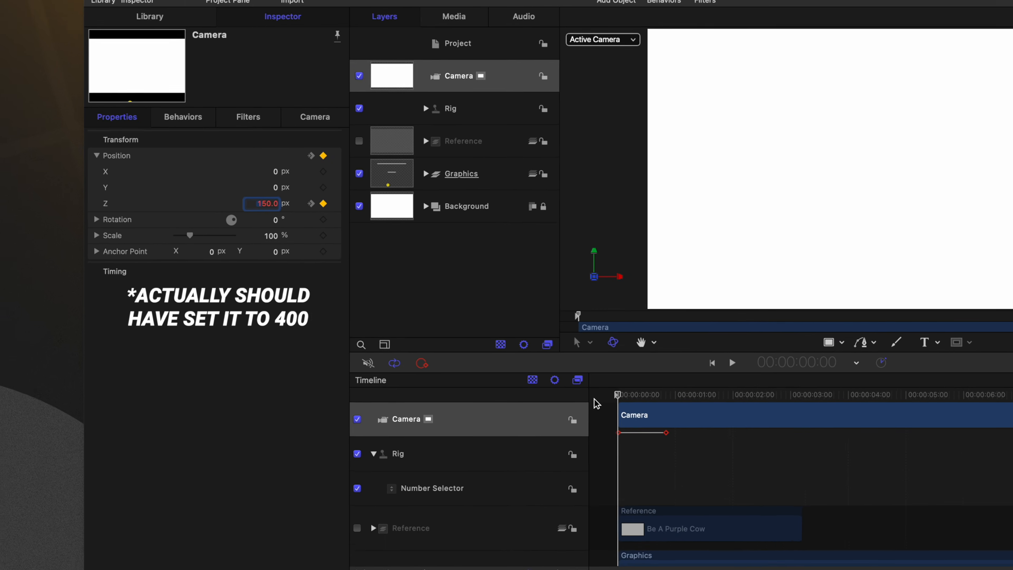
{"action": "key", "text": "space"}
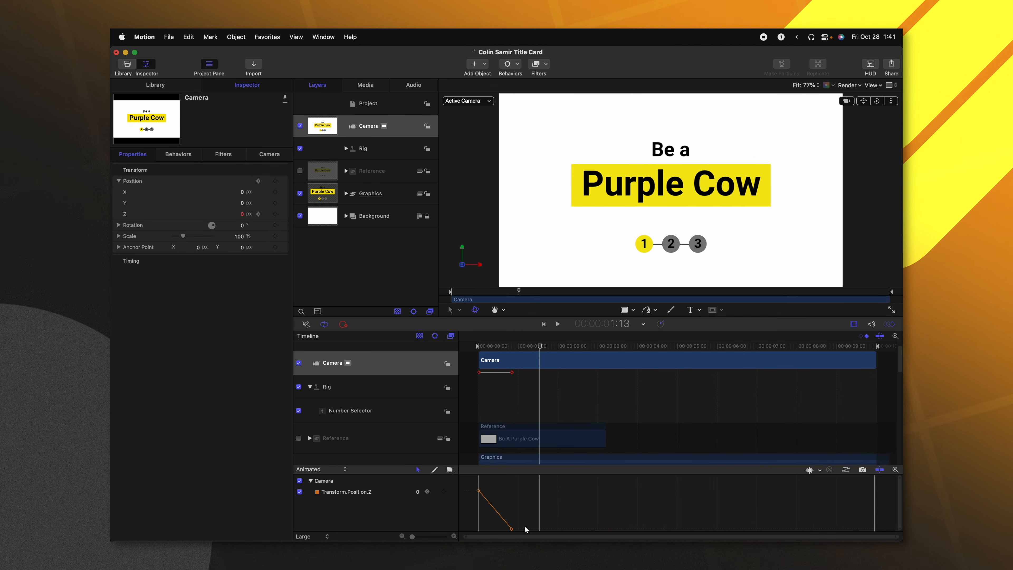
Step: Ease the camera's Z position curve into its final keyframe with a long Bezier handle, and replay from the start
{"action": "left_click_drag", "start_coordinate": [511, 524], "coordinate": [481, 522]}
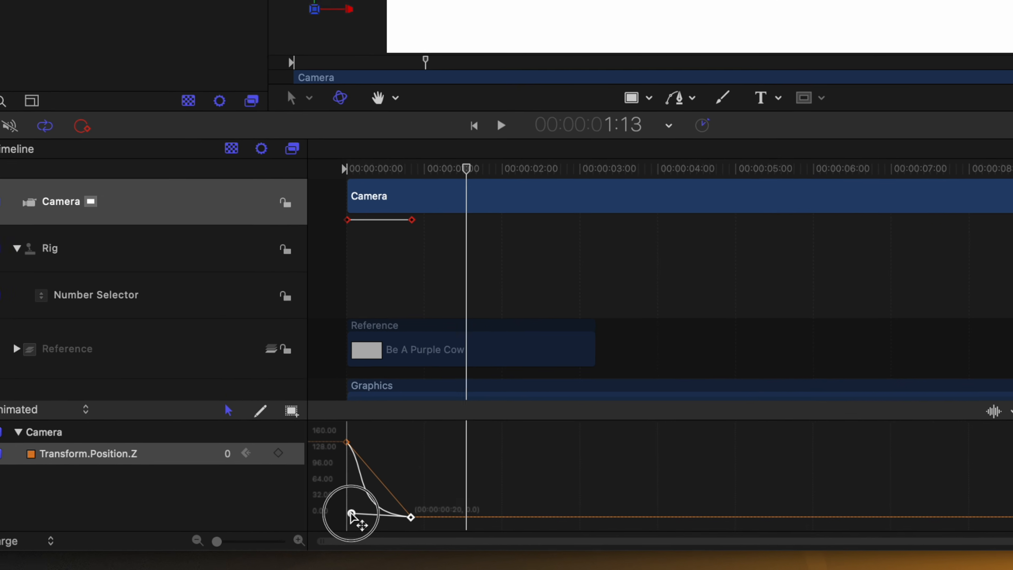
{"action": "left_click_drag", "start_coordinate": [350, 513], "coordinate": [350, 513]}
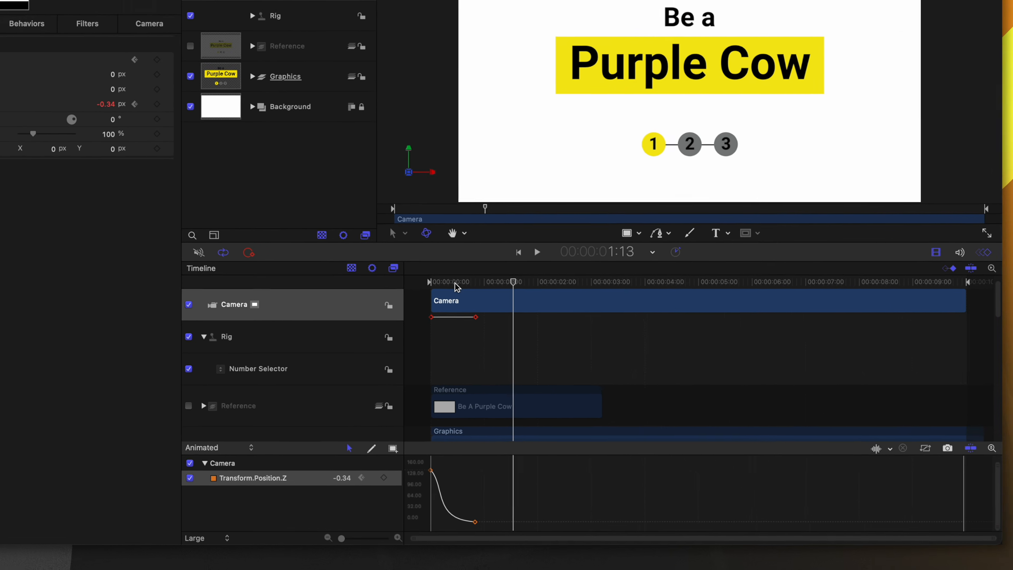
{"action": "left_click", "coordinate": [337, 162]}
{"action": "key", "text": "space"}
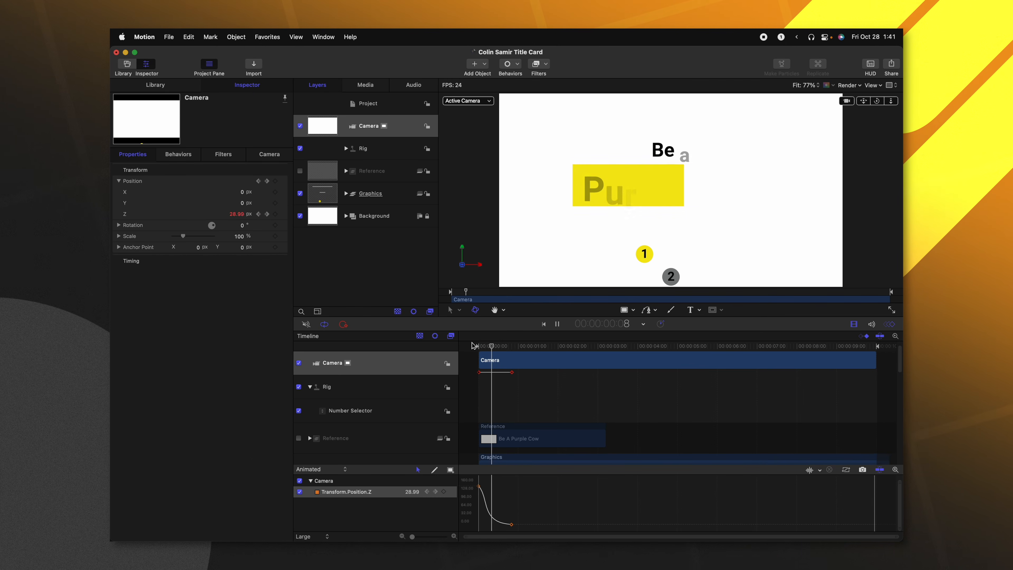
Step: Move the final keyframe of the camera's Z position to about 1.1 seconds, keeping the eased curve, and replay from the start
{"action": "key", "text": "space"}
{"action": "left_click", "coordinate": [511, 524]}
{"action": "left_click_drag", "start_coordinate": [511, 526], "coordinate": [521, 524]}
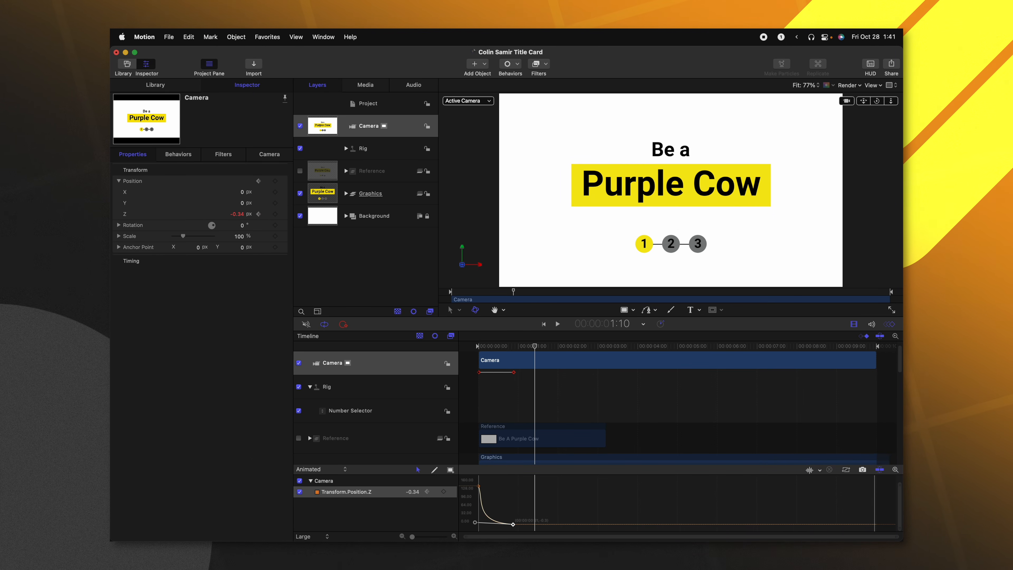
{"action": "left_click", "coordinate": [478, 347]}
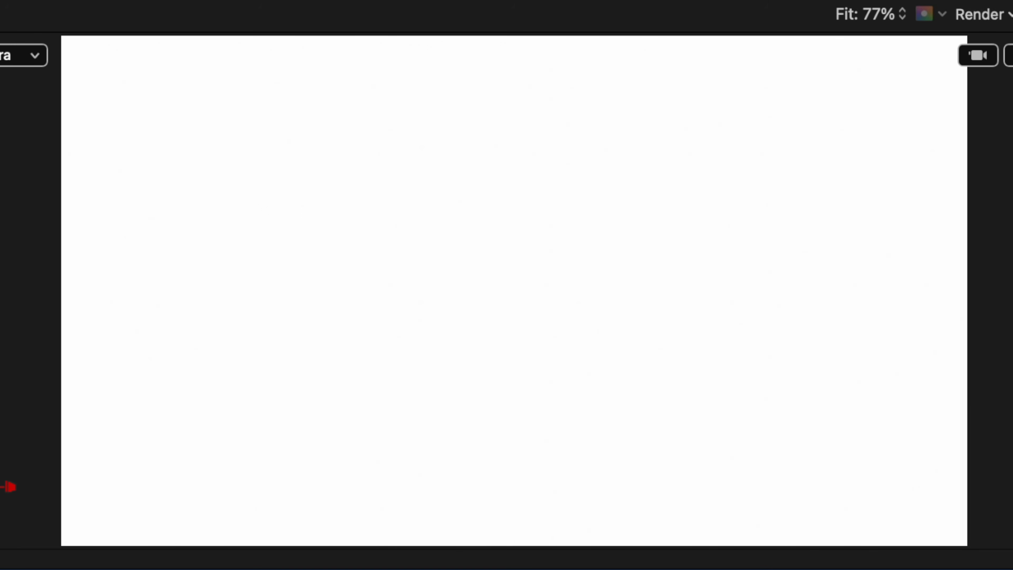
{"action": "key", "text": "space"}
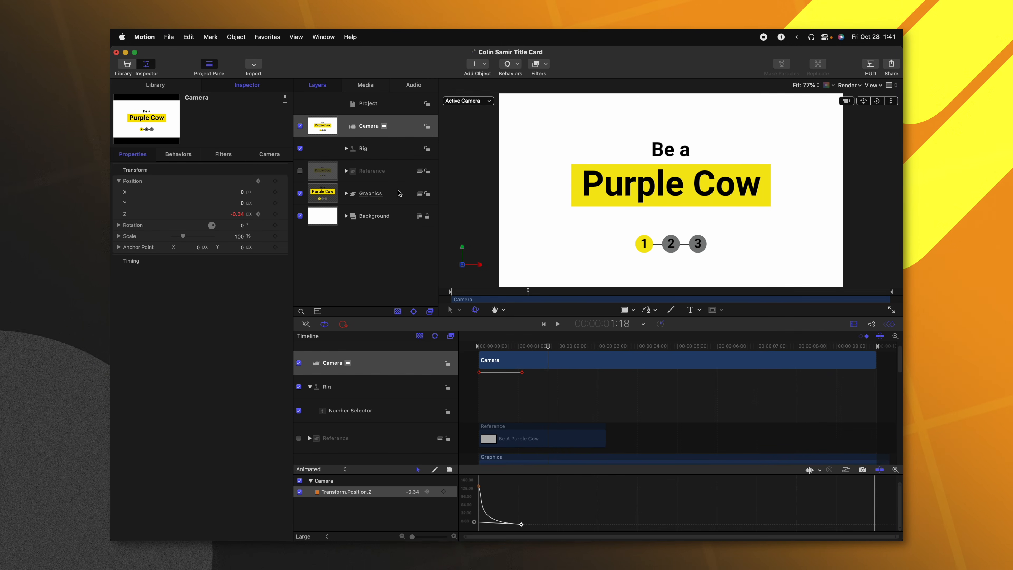
Step: Apply a Gaussian Blur filter to the Graphics group
{"action": "left_click", "coordinate": [397, 189]}
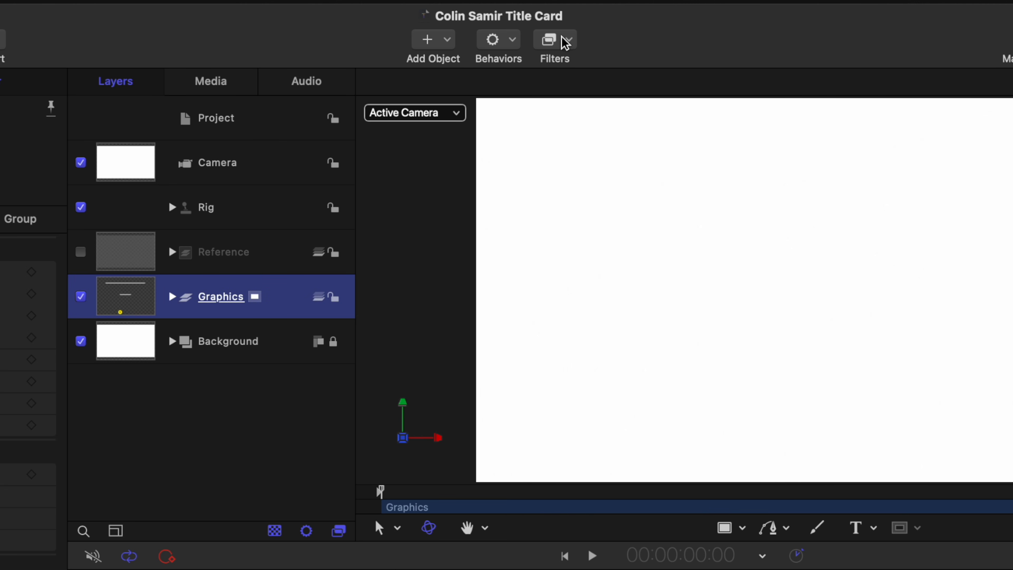
{"action": "left_click", "coordinate": [567, 40]}
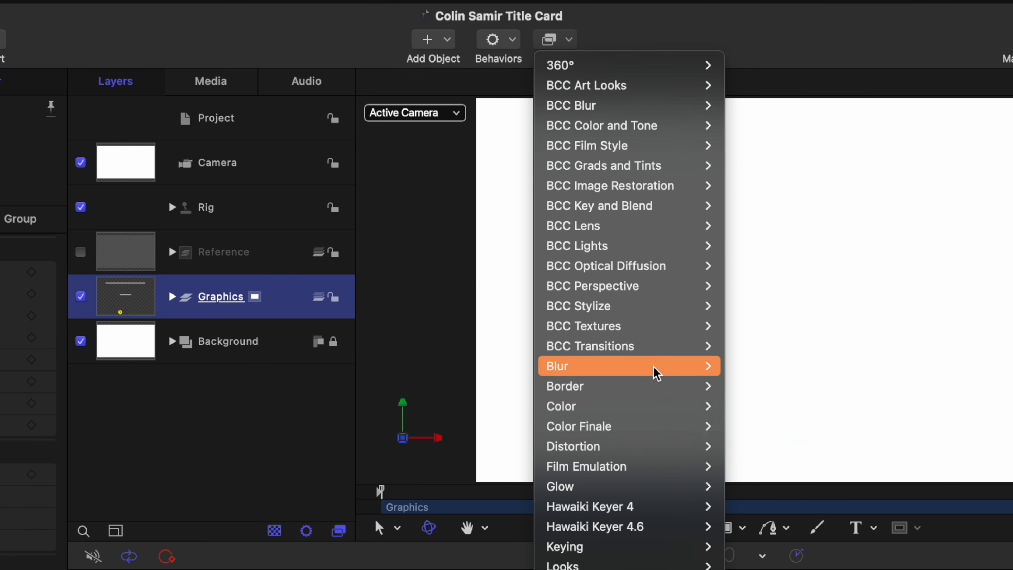
{"action": "mouse_move", "coordinate": [655, 368]}
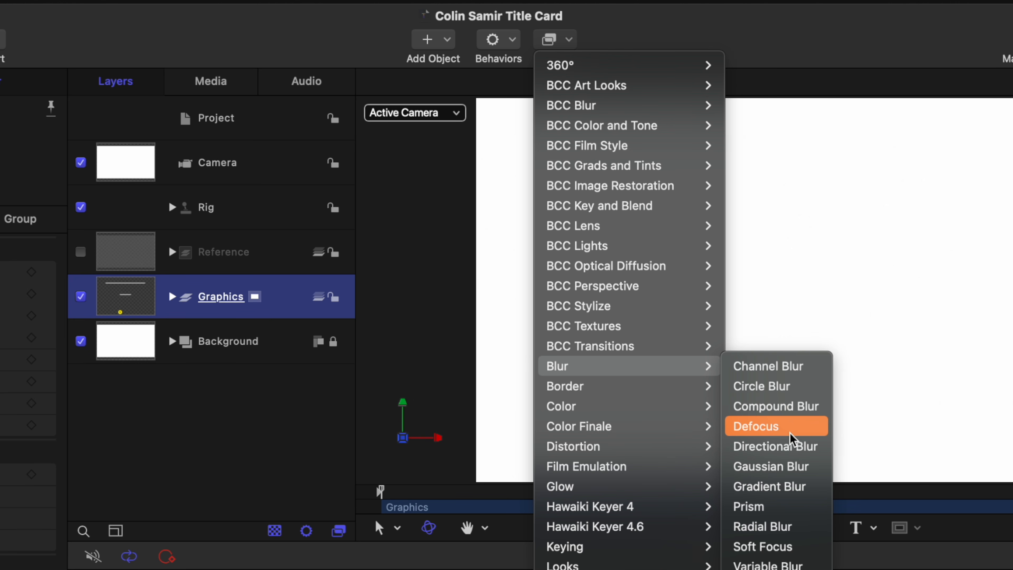
{"action": "left_click", "coordinate": [787, 467]}
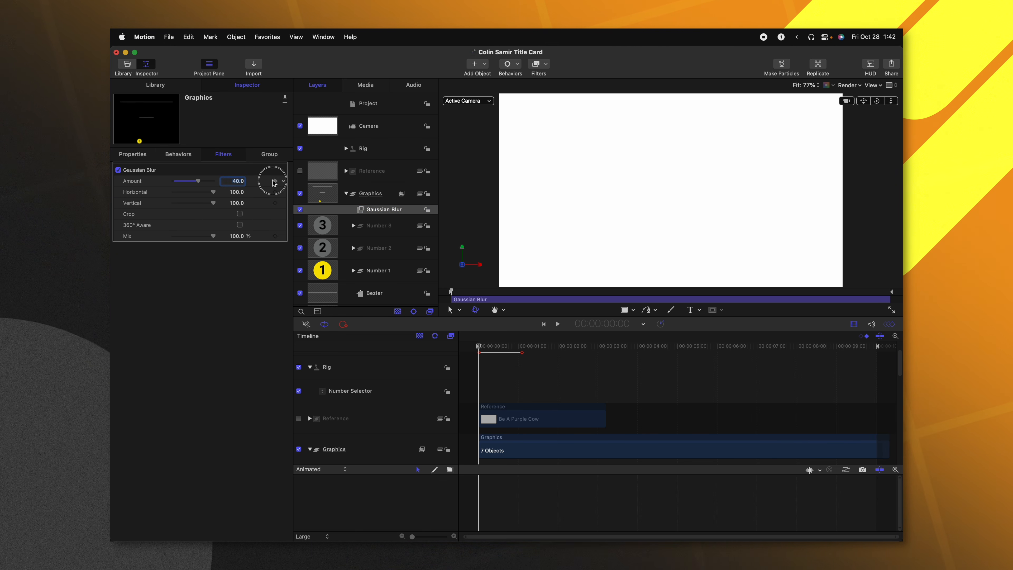
Step: Keyframe the Gaussian Blur Amount from 40 on the first frame to 0 on frame 23, and replay from the start
{"action": "left_click", "coordinate": [499, 347]}
{"action": "left_click_drag", "start_coordinate": [500, 349], "coordinate": [509, 348]}
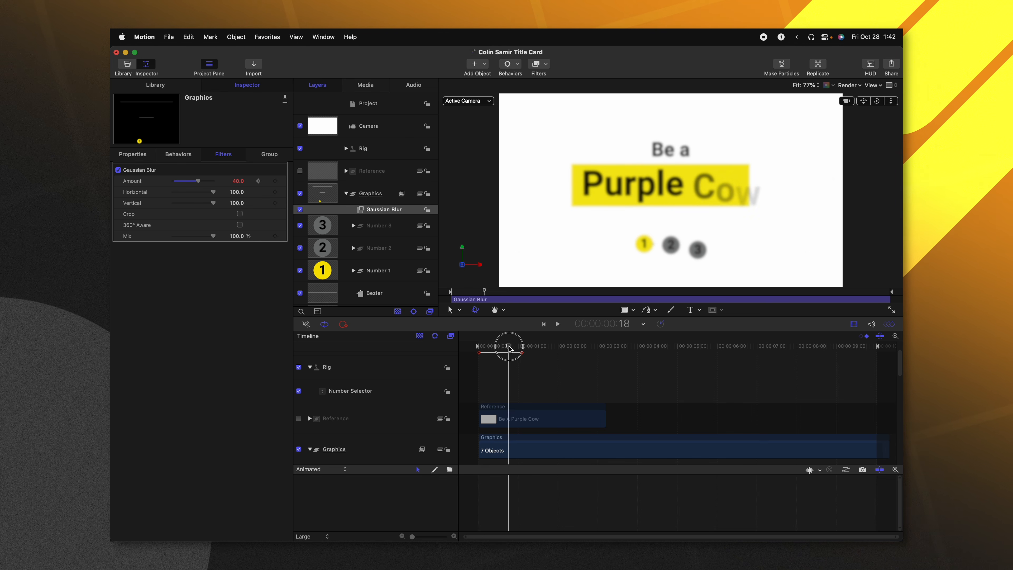
{"action": "left_click_drag", "start_coordinate": [198, 181], "coordinate": [122, 179]}
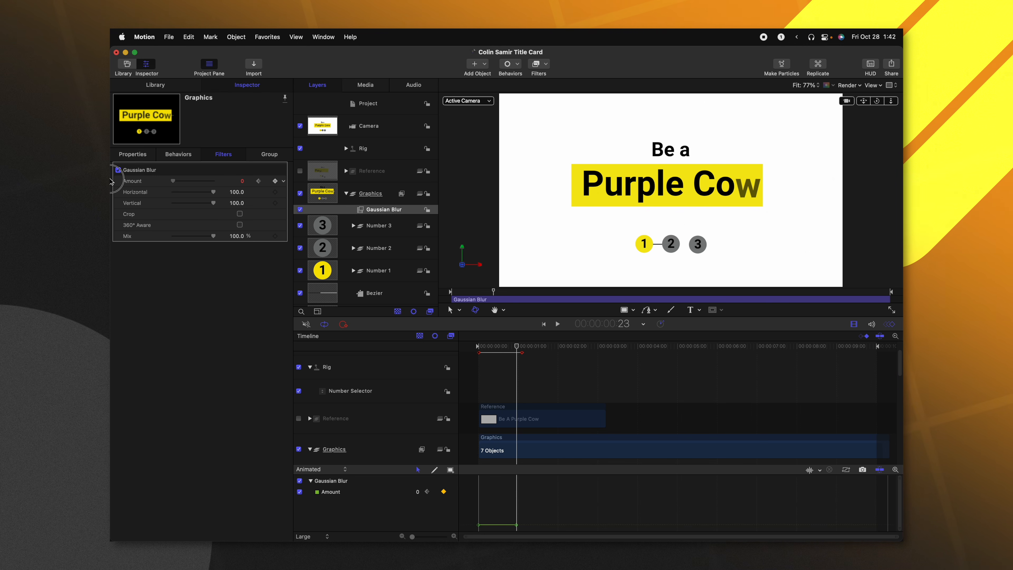
{"action": "left_click_drag", "start_coordinate": [512, 345], "coordinate": [478, 346]}
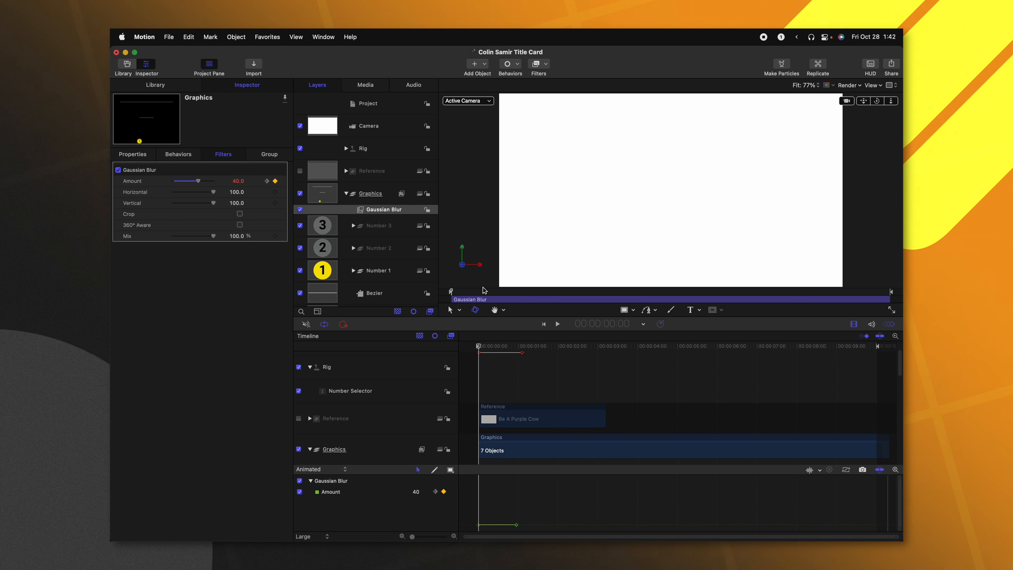
{"action": "key", "text": "space"}
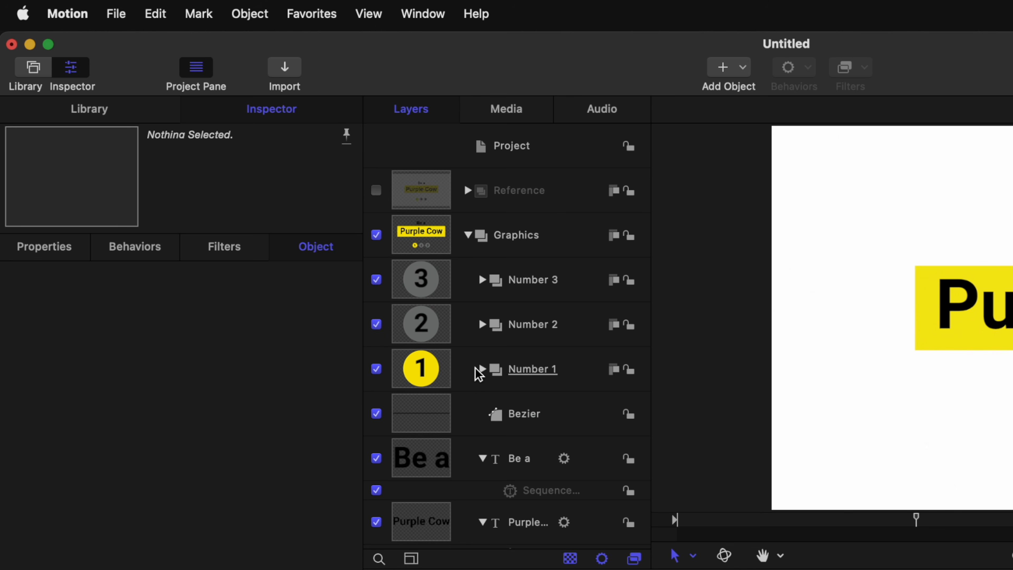
Step: In the Untitled project, add the Fill Color of the Number 1 group's circle to a new rig with a Pop-up widget
{"action": "left_click", "coordinate": [483, 369]}
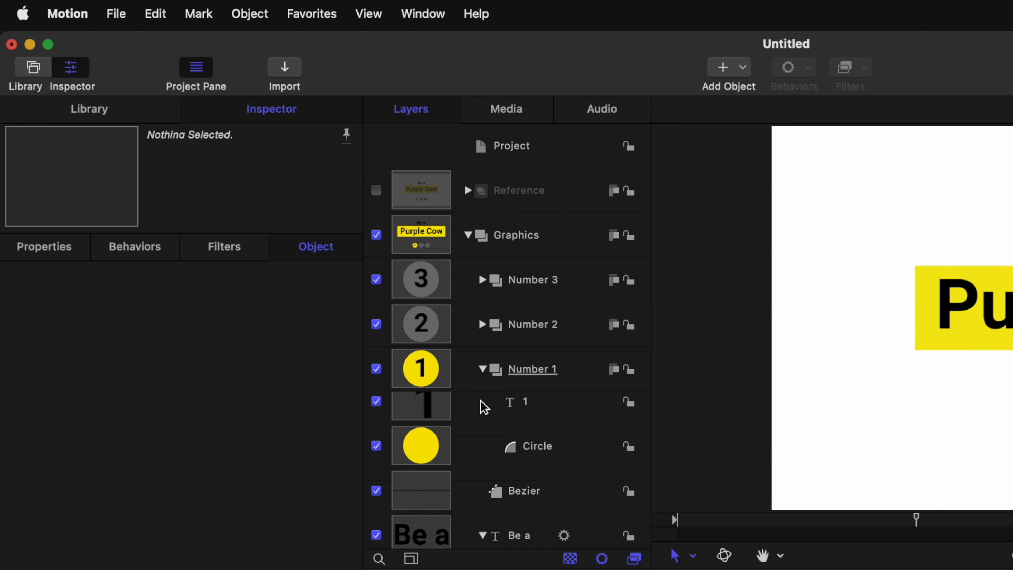
{"action": "left_click", "coordinate": [543, 459]}
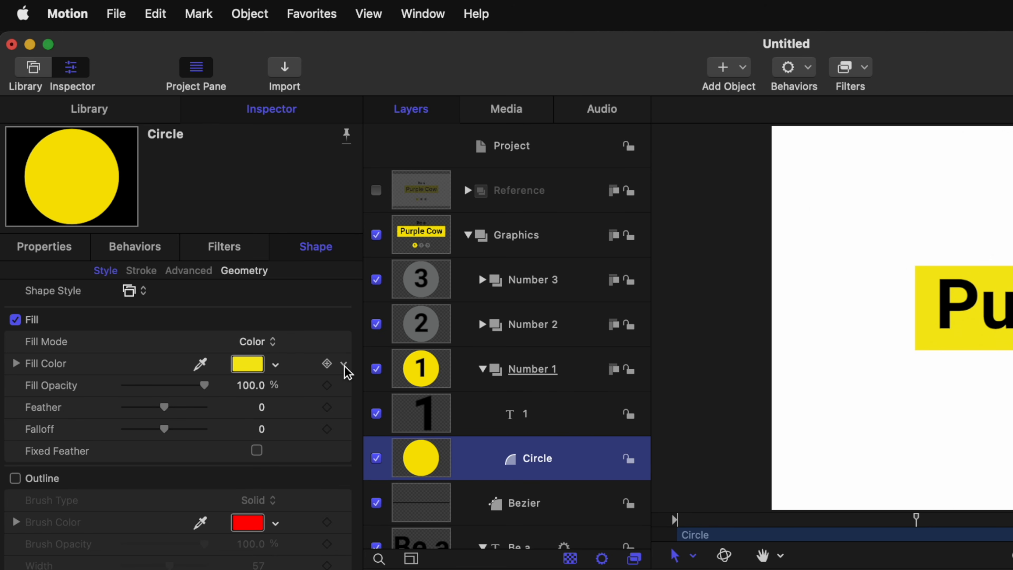
{"action": "left_click", "coordinate": [344, 364]}
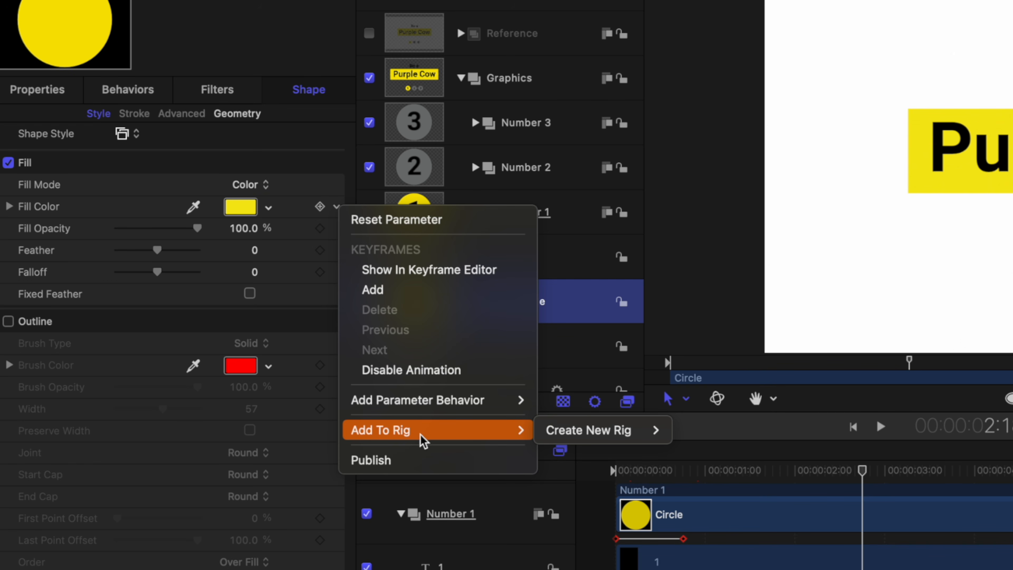
{"action": "mouse_move", "coordinate": [592, 430]}
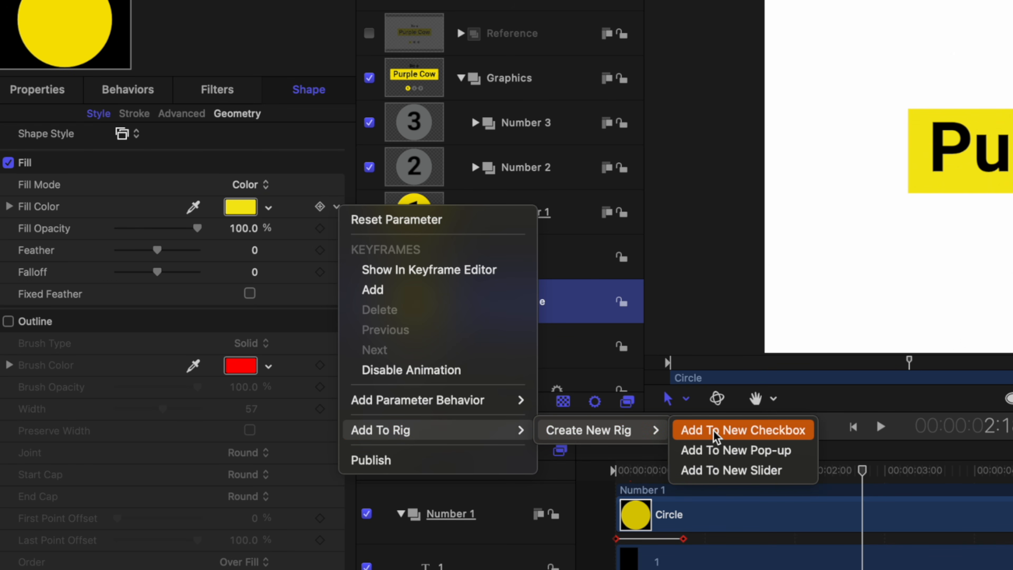
{"action": "left_click", "coordinate": [724, 455]}
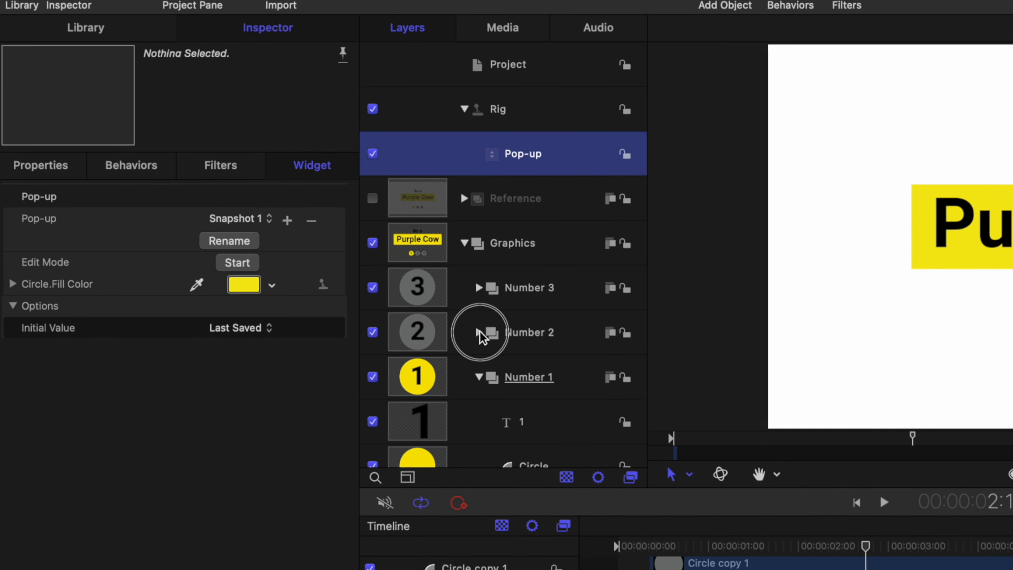
Step: Add the Fill Color of the Number 2 group's circle to the existing rig's Pop-up widget
{"action": "left_click", "coordinate": [475, 264]}
{"action": "left_click", "coordinate": [410, 500]}
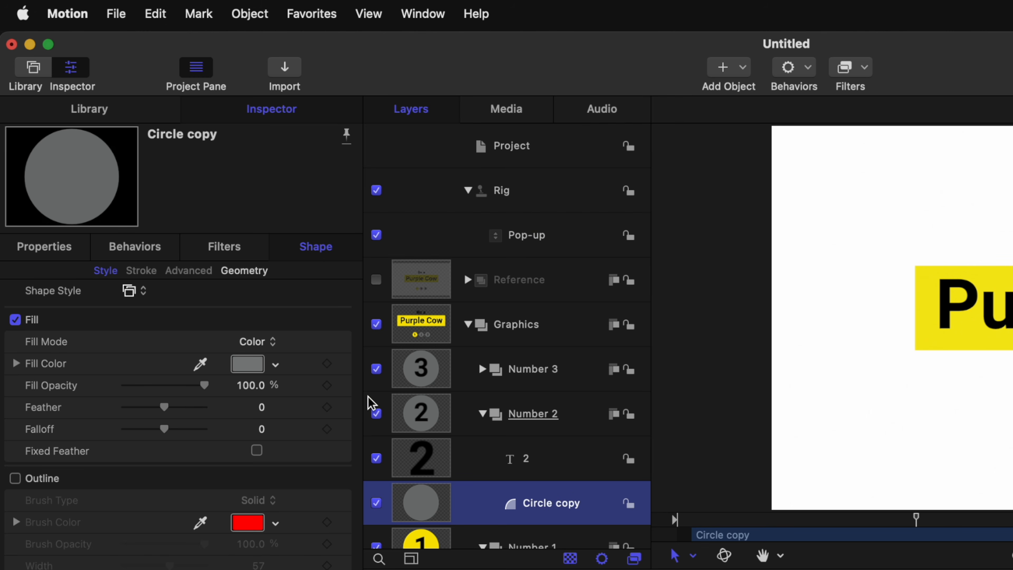
{"action": "left_click", "coordinate": [344, 365]}
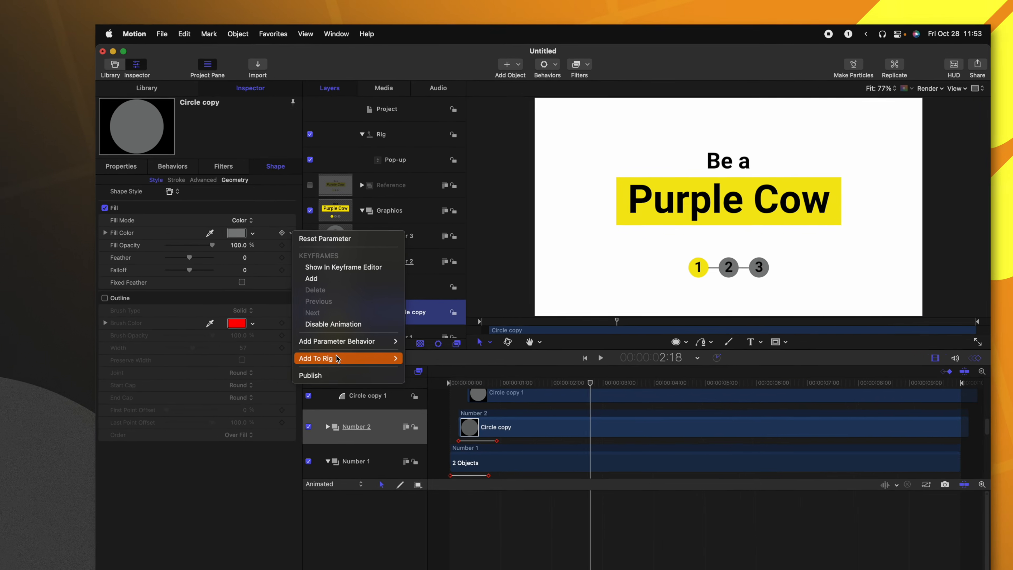
{"action": "mouse_move", "coordinate": [411, 569]}
{"action": "mouse_move", "coordinate": [568, 569]}
{"action": "mouse_move", "coordinate": [410, 337]}
{"action": "left_click", "coordinate": [473, 335]}
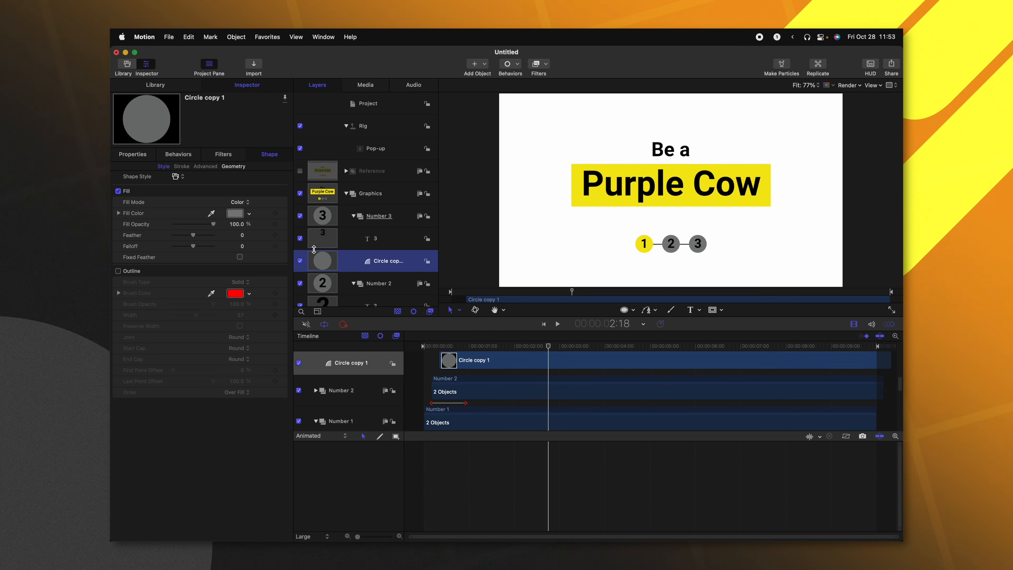
Step: Add the Fill Color of the Number 3 group's circle to the same Pop-up widget in the existing rig
{"action": "left_click", "coordinate": [283, 214]}
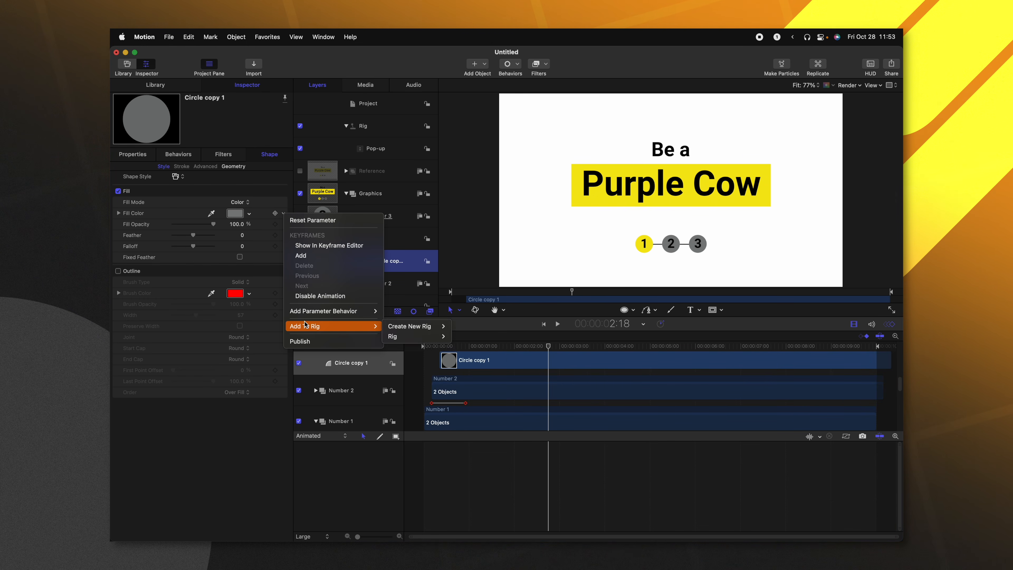
{"action": "mouse_move", "coordinate": [409, 336]}
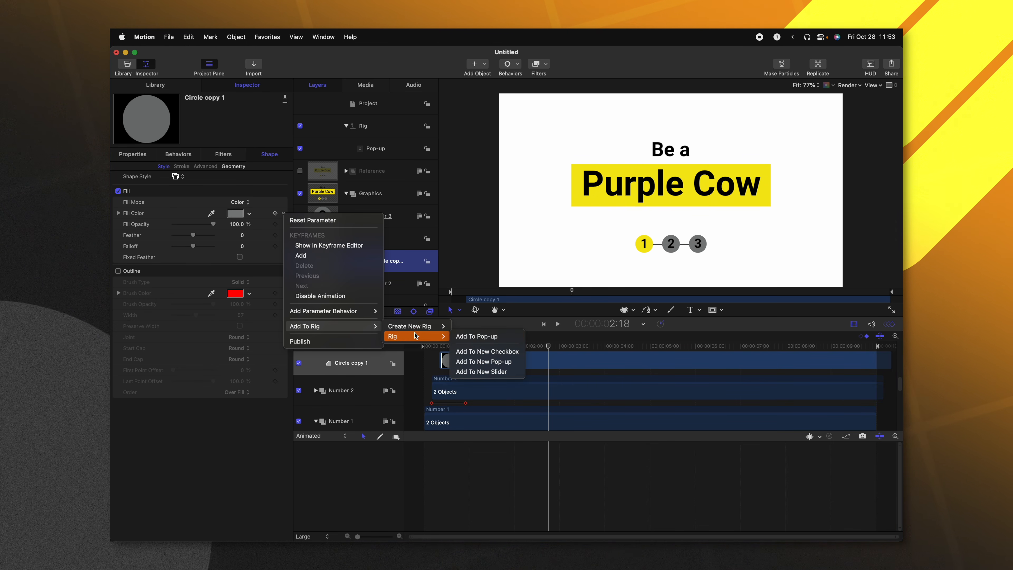
{"action": "left_click", "coordinate": [471, 336]}
Step: Rename the Pop-up widget to Number Selector and its first snapshot to Number 1
{"action": "left_click", "coordinate": [370, 193]}
{"action": "left_click", "coordinate": [377, 150]}
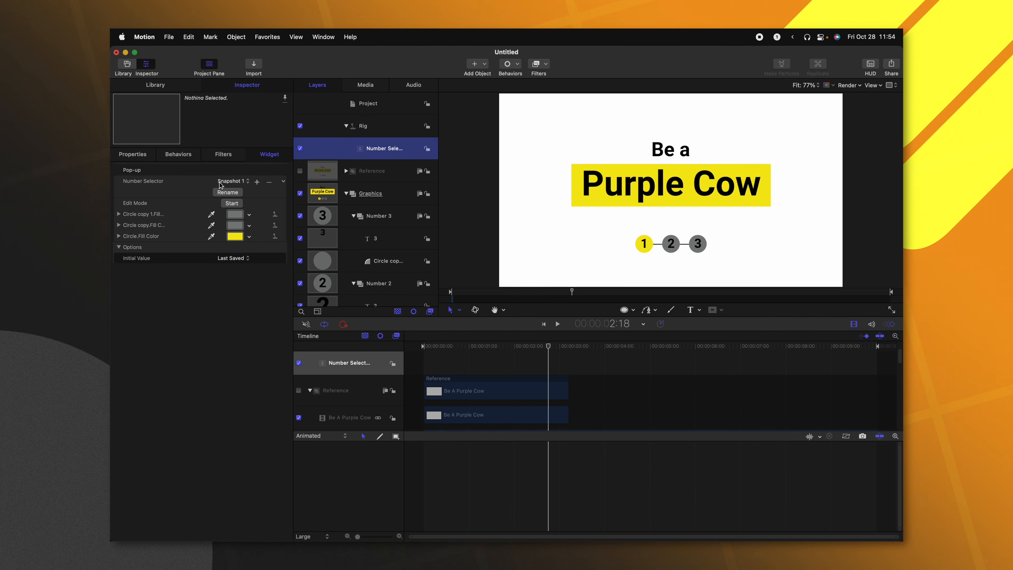
{"action": "left_click", "coordinate": [222, 193]}
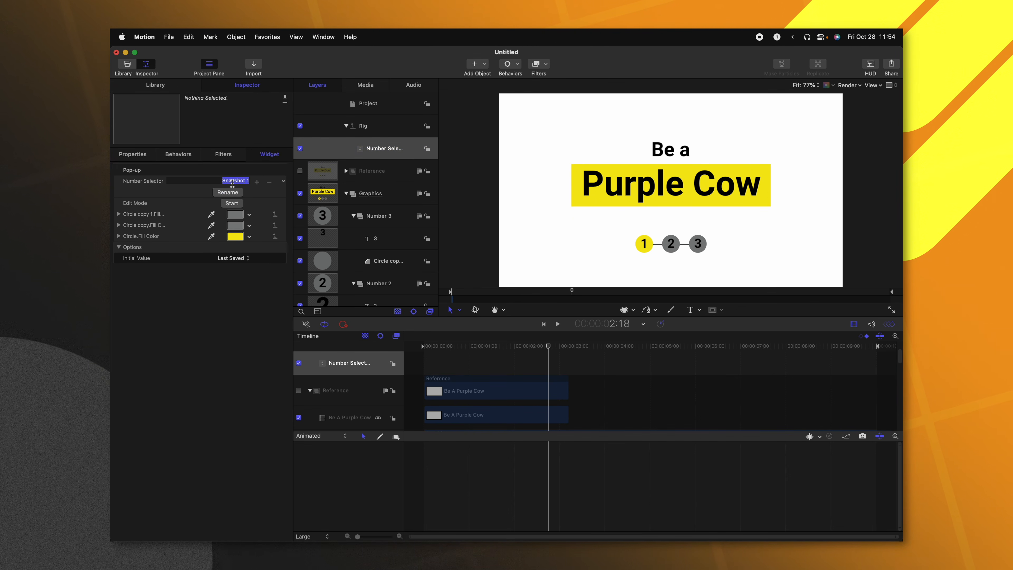
{"action": "type", "text": "Number 1"}
{"action": "key", "text": "Return"}
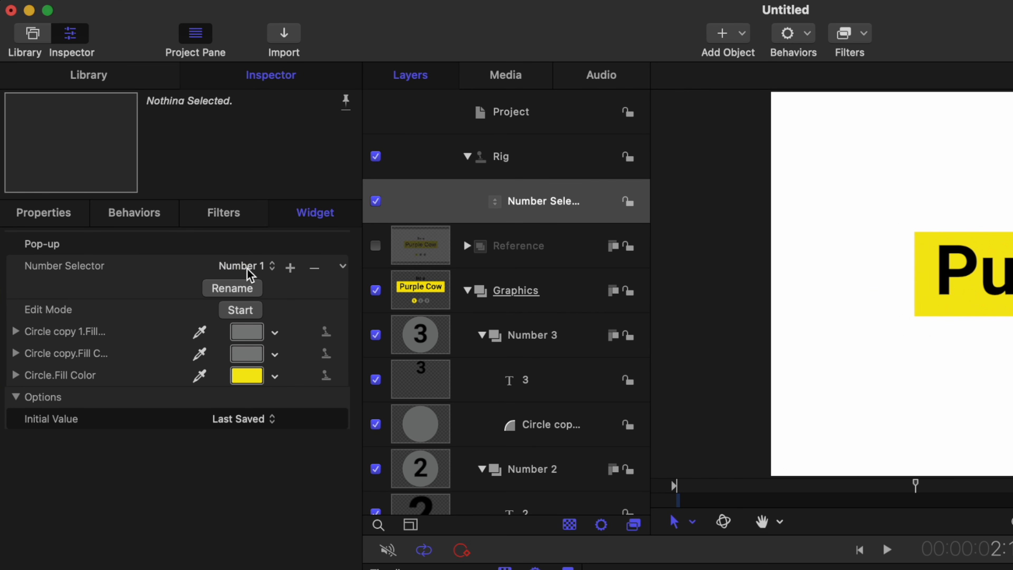
Step: In Snapshot 2 of the Number Selector, set circle 1's fill color to the gray sampled from circle 2
{"action": "left_click", "coordinate": [247, 266]}
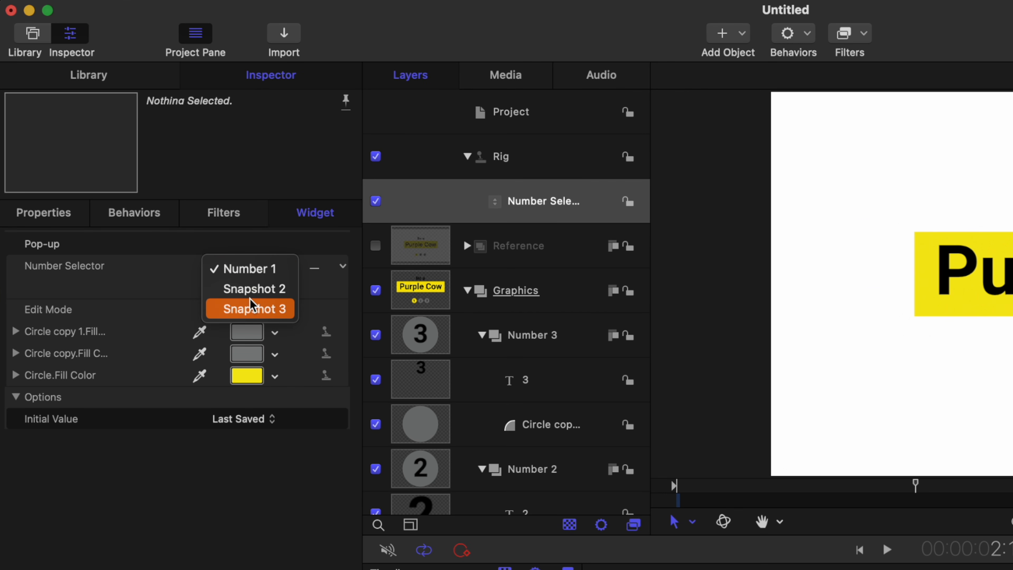
{"action": "left_click", "coordinate": [250, 289]}
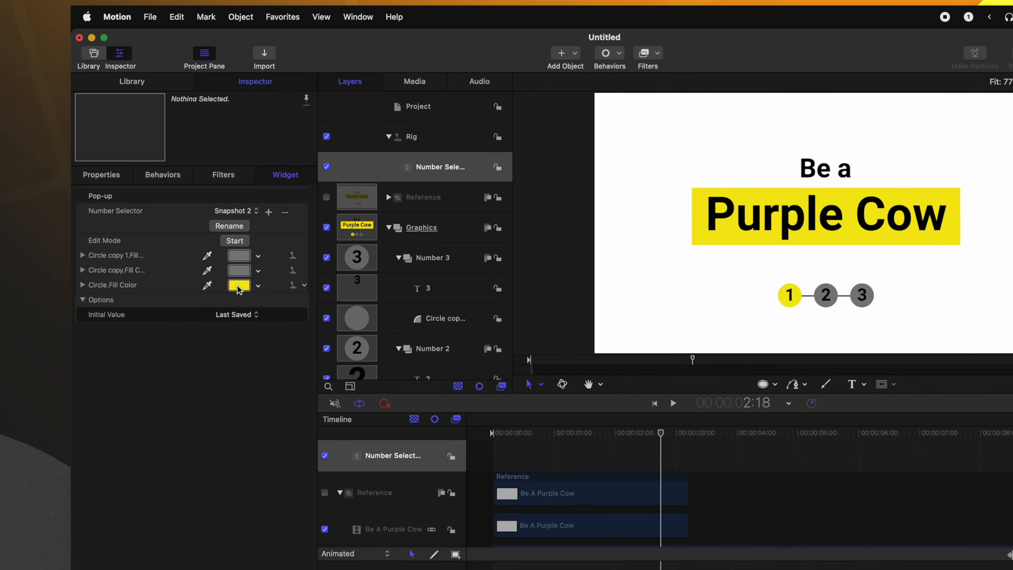
{"action": "left_click", "coordinate": [246, 375]}
{"action": "left_click", "coordinate": [476, 302]}
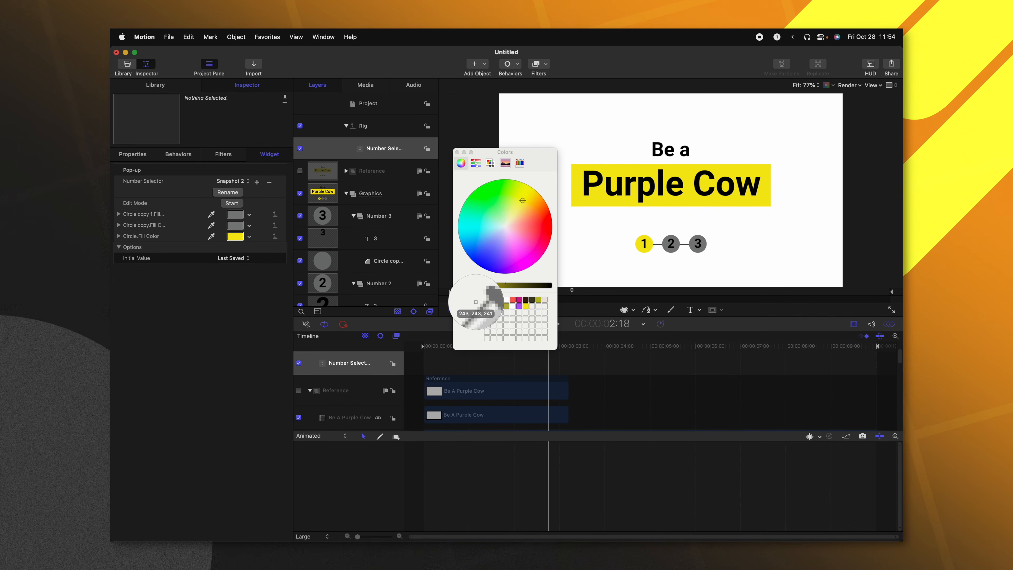
{"action": "left_click", "coordinate": [679, 246]}
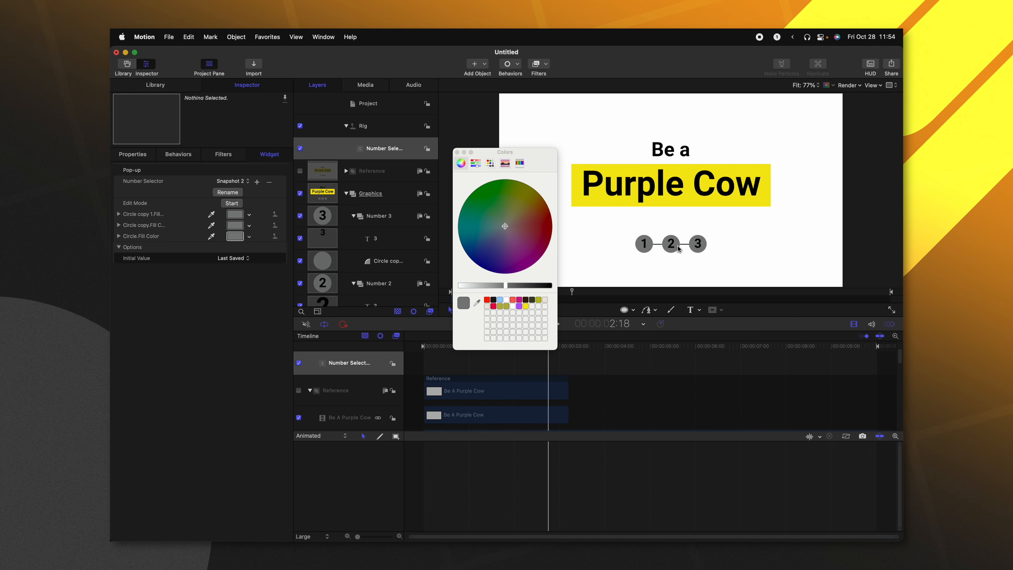
Step: Set circle 2's fill color to the saved yellow in Snapshot 2 and rename the snapshot to Number 2
{"action": "left_click", "coordinate": [234, 225]}
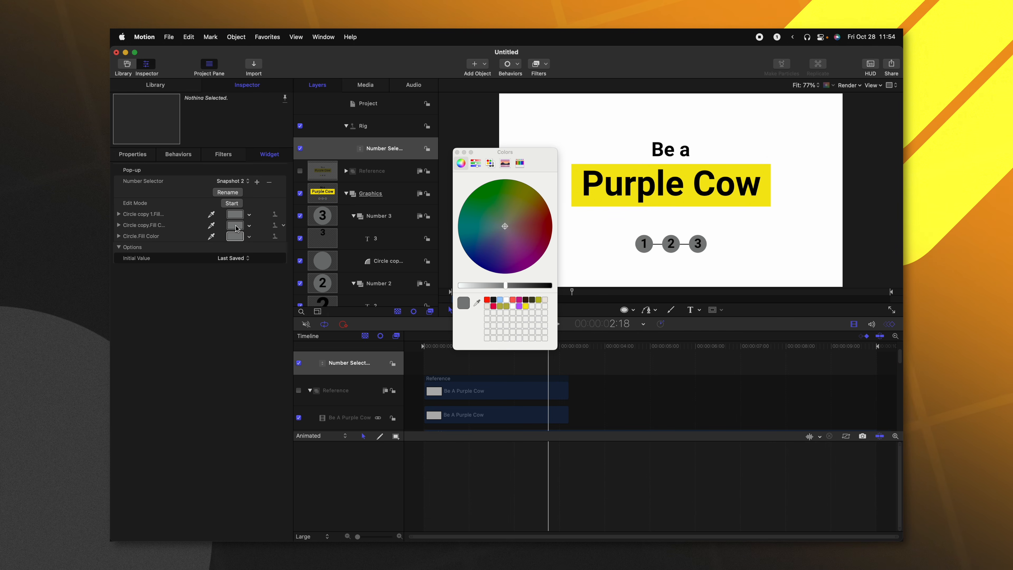
{"action": "left_click", "coordinate": [526, 306]}
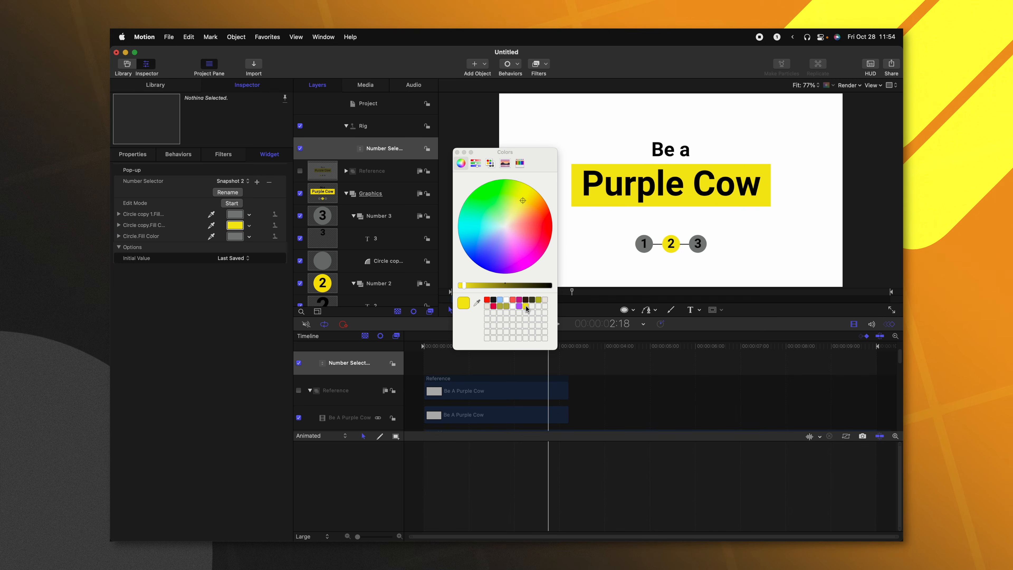
{"action": "left_click", "coordinate": [239, 193]}
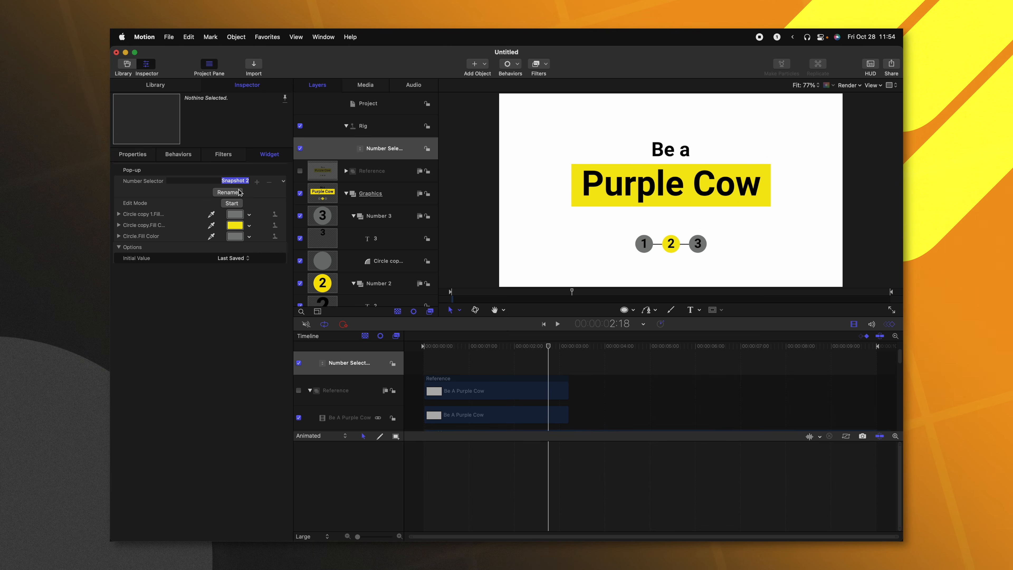
{"action": "key", "text": "Return"}
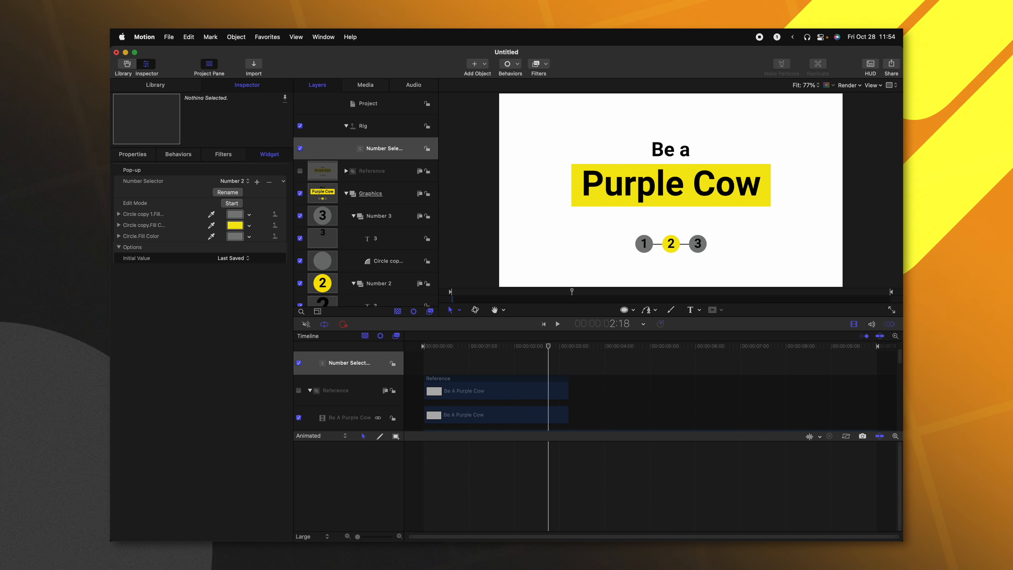
Step: In Snapshot 3 of the Number Selector, change circle 1's fill color to the gray sampled from circle 2
{"action": "left_click", "coordinate": [244, 186]}
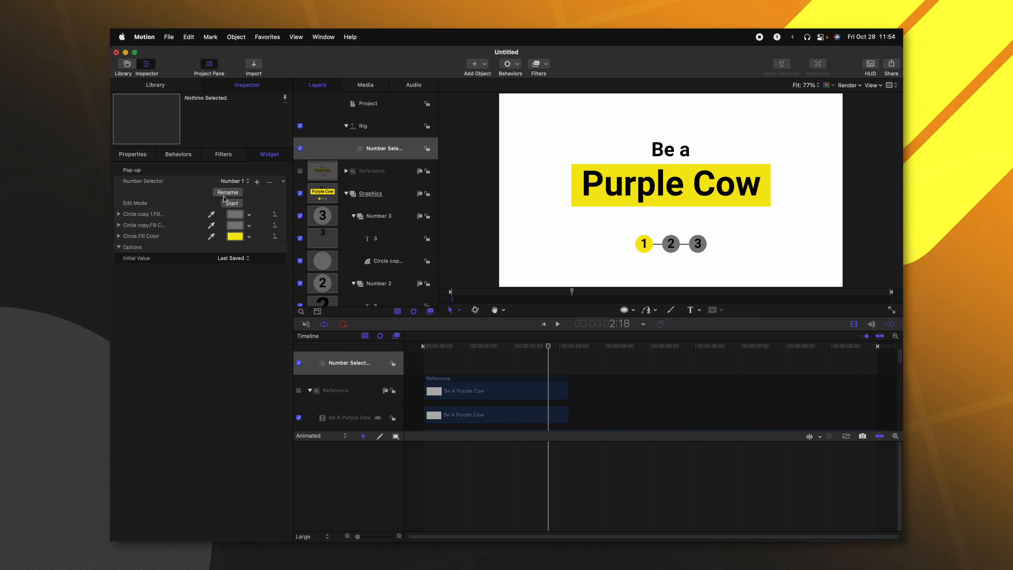
{"action": "left_click", "coordinate": [234, 180]}
{"action": "left_click", "coordinate": [235, 191]}
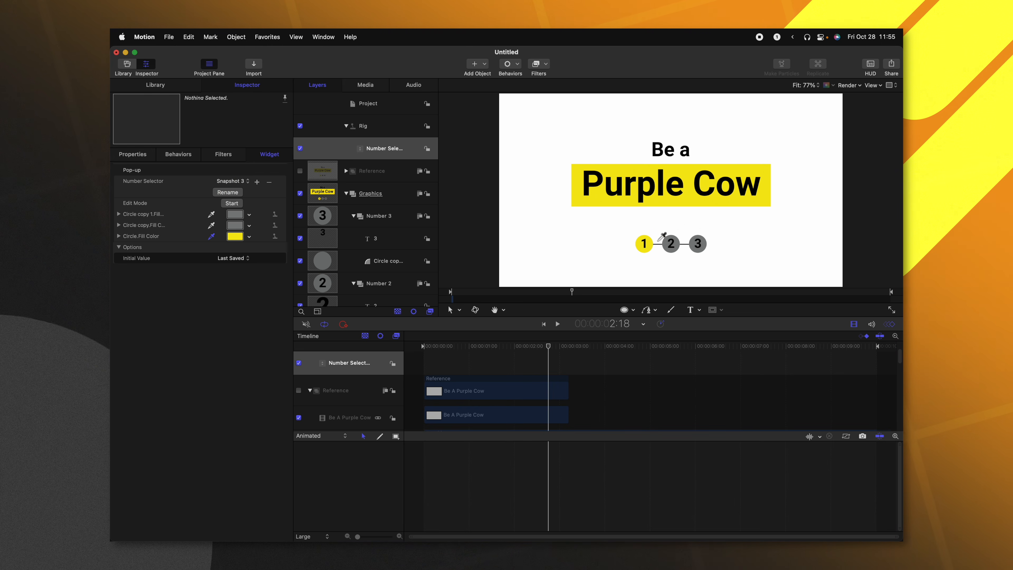
{"action": "left_click", "coordinate": [678, 244]}
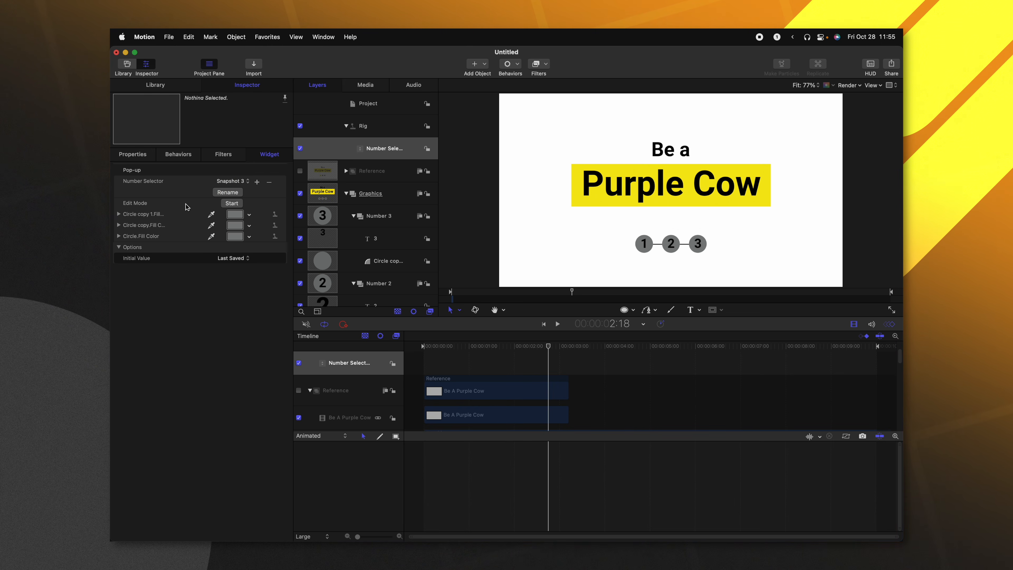
Step: Set circle 3's fill color to the saved yellow in Snapshot 3 and rename the snapshot to Number 3
{"action": "left_click", "coordinate": [233, 217]}
{"action": "left_click", "coordinate": [526, 306]}
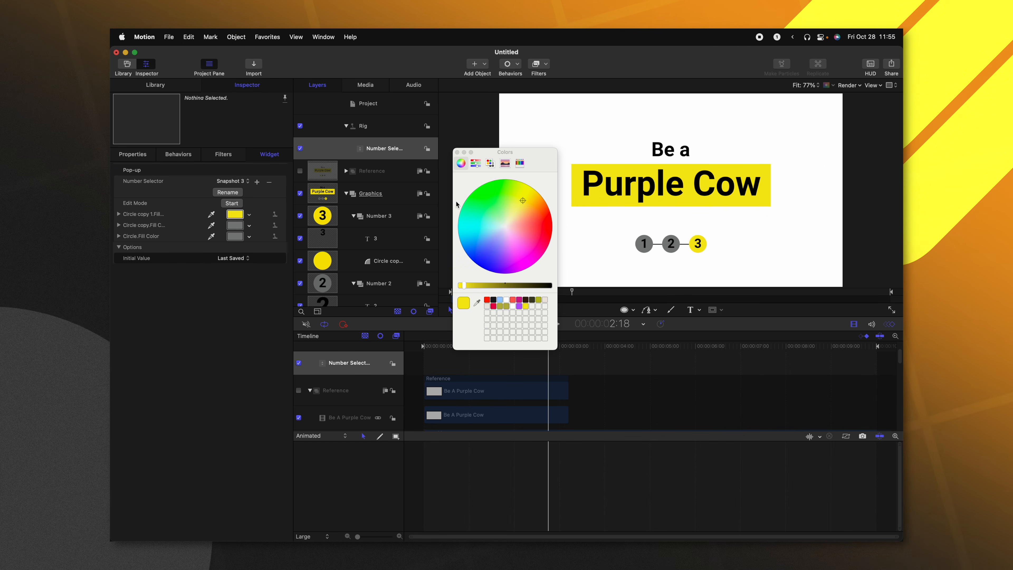
{"action": "left_click", "coordinate": [234, 193]}
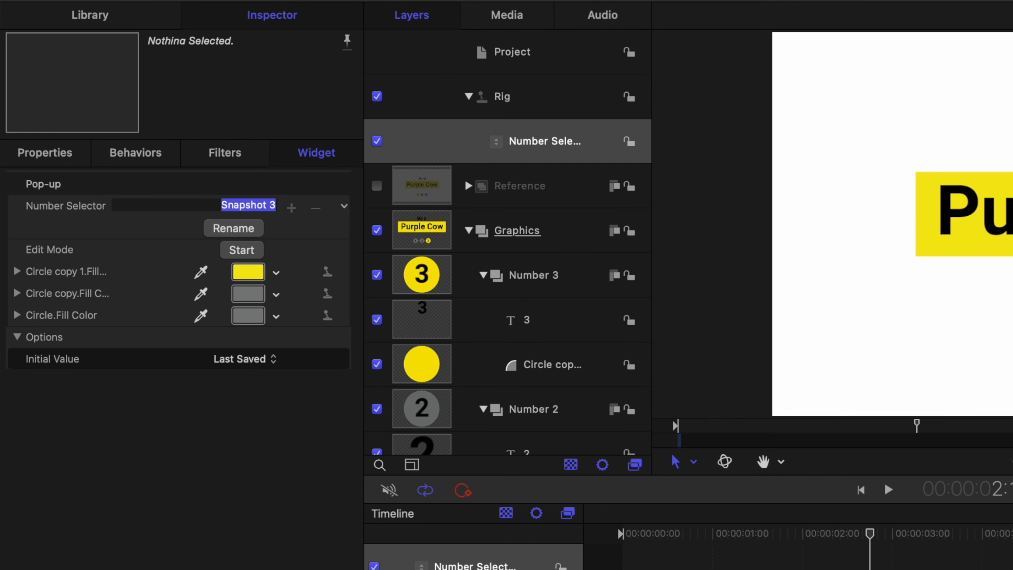
{"action": "key", "text": "Return"}
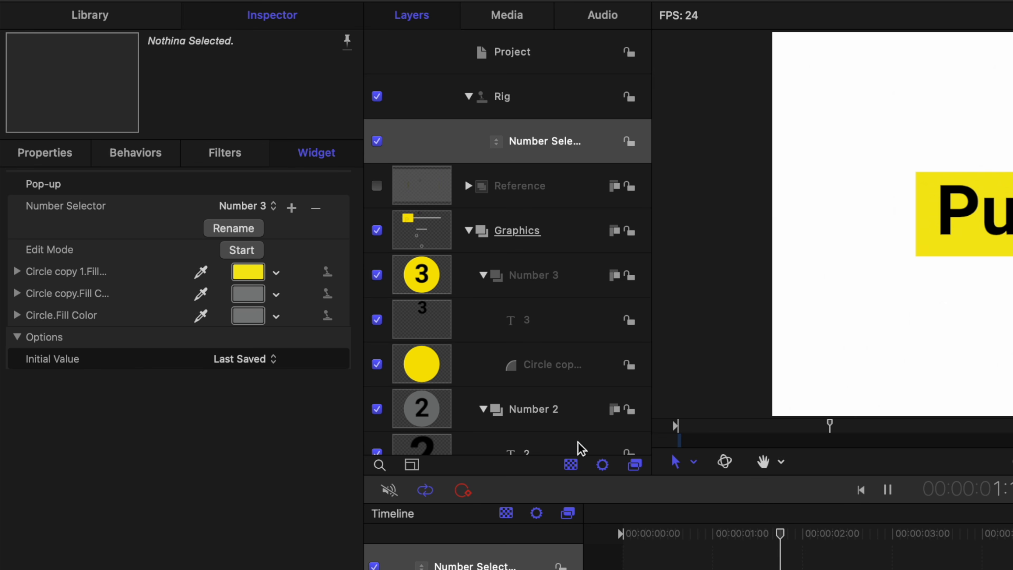
Step: Set the Number Selector to Number 1 and publish the parameter
{"action": "key", "text": "space"}
{"action": "left_click", "coordinate": [258, 206]}
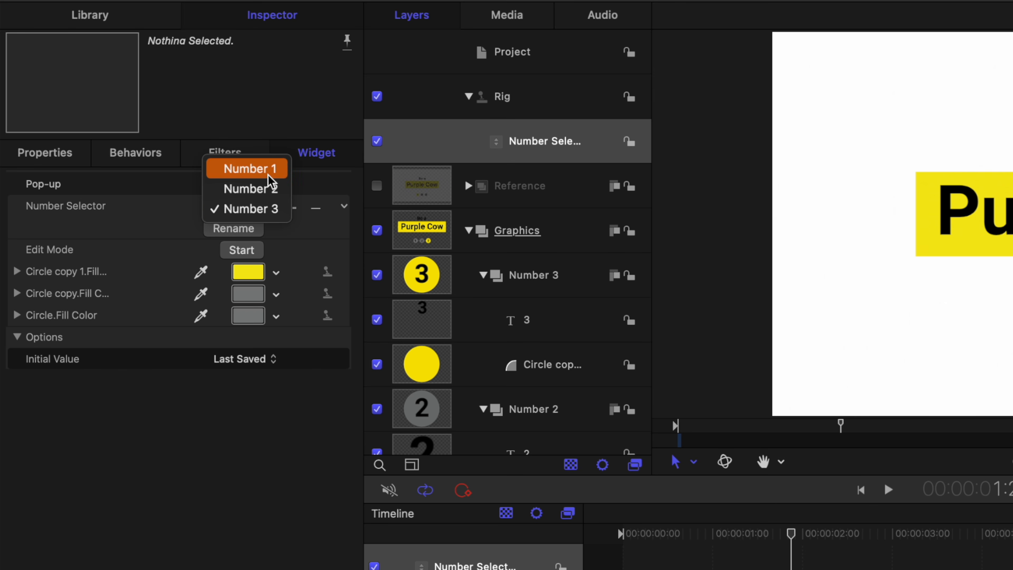
{"action": "key", "text": "Return"}
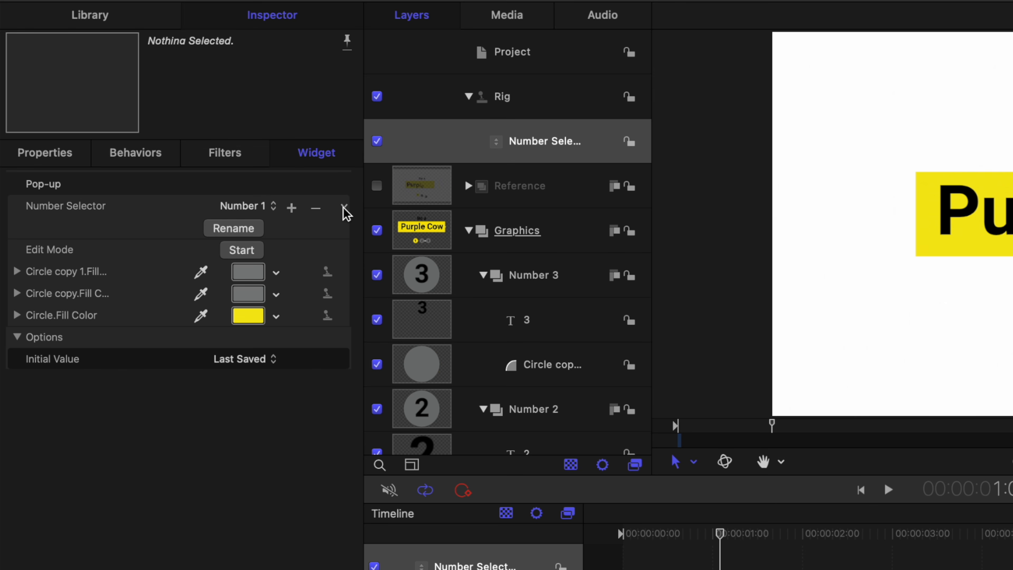
{"action": "left_click", "coordinate": [344, 206]}
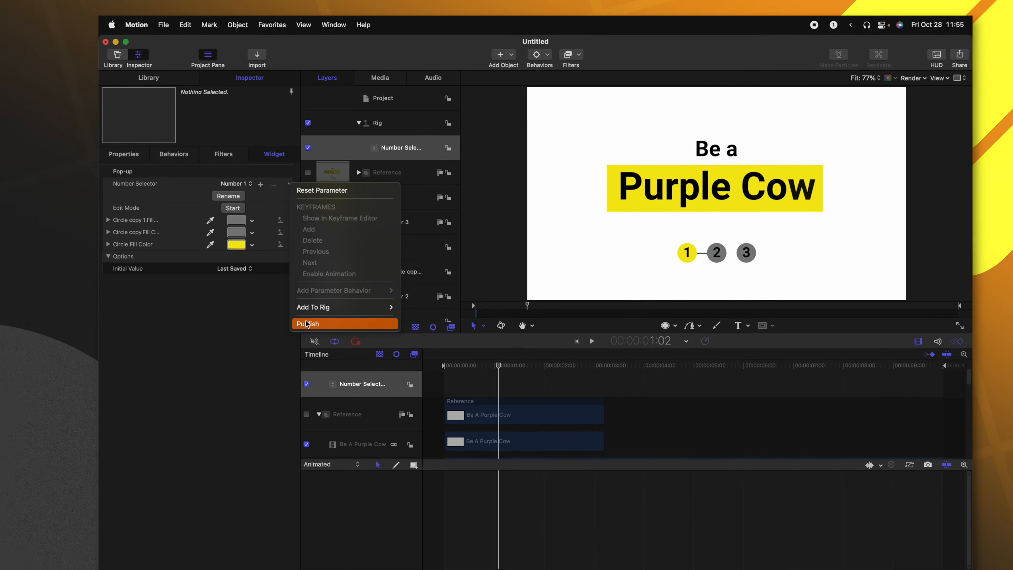
{"action": "left_click", "coordinate": [307, 325]}
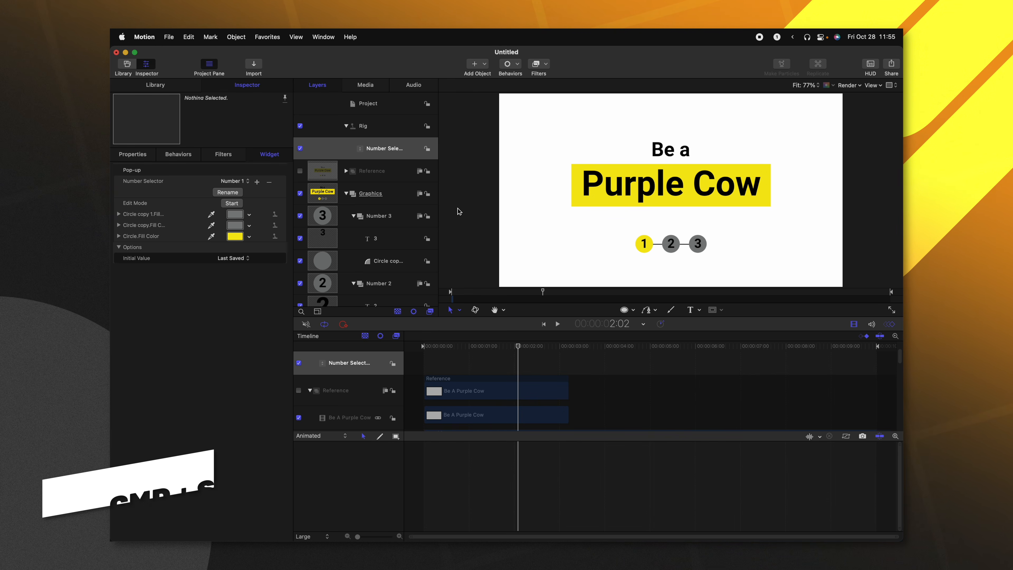
Step: Publish the project as a Final Cut Pro title template named "Colin Samir Title Card" in the Tutorials category
{"action": "key", "text": "super+s"}
{"action": "type", "text": "Colin"}
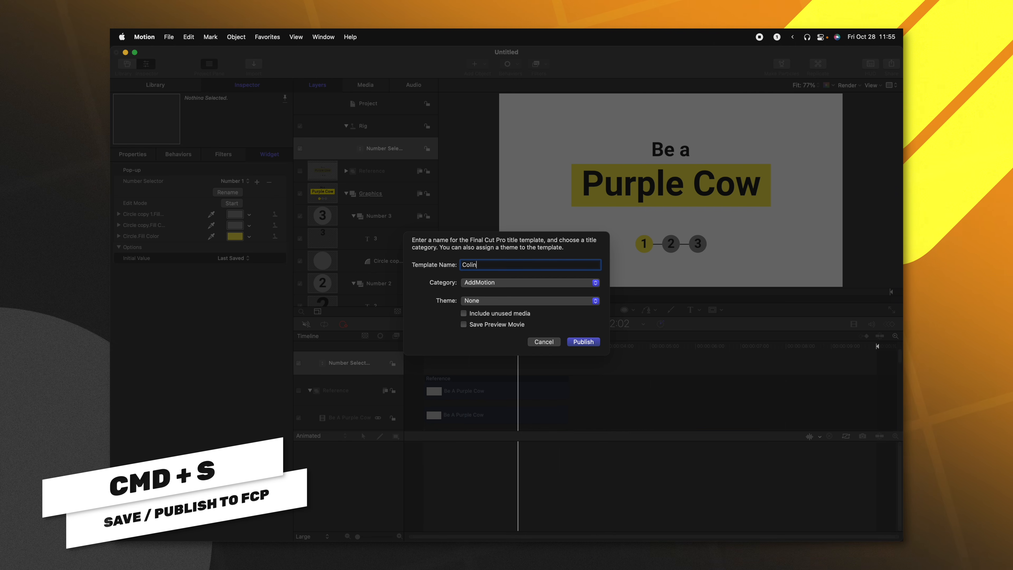
{"action": "type", "text": " Samir Title Card"}
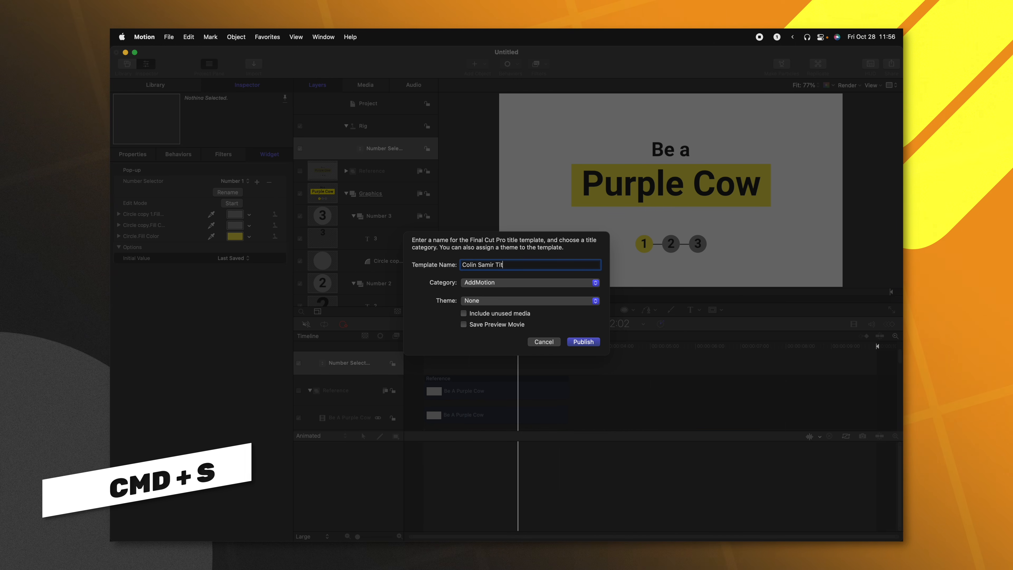
{"action": "left_click", "coordinate": [564, 283]}
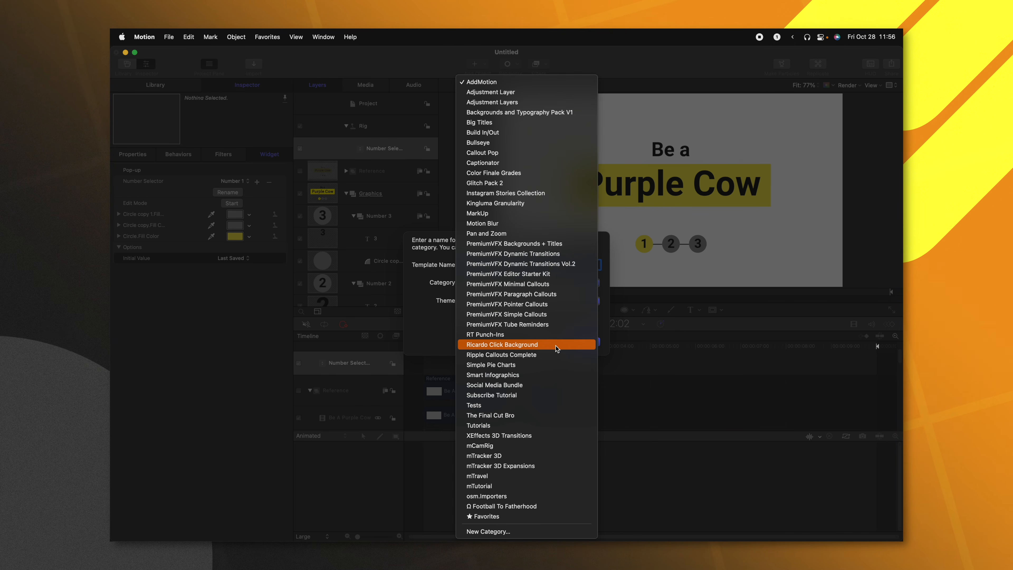
{"action": "left_click", "coordinate": [535, 425]}
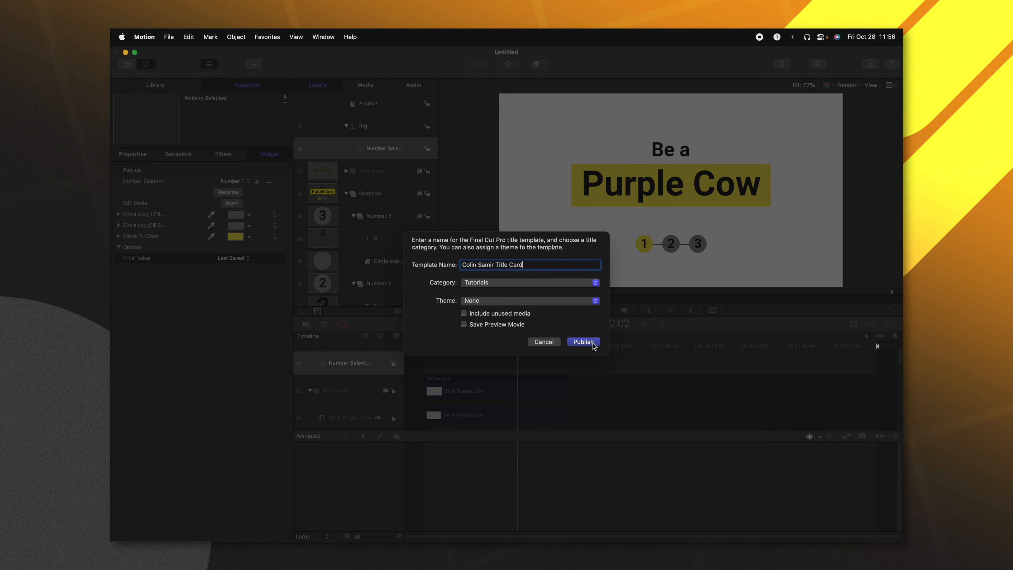
{"action": "left_click", "coordinate": [592, 344]}
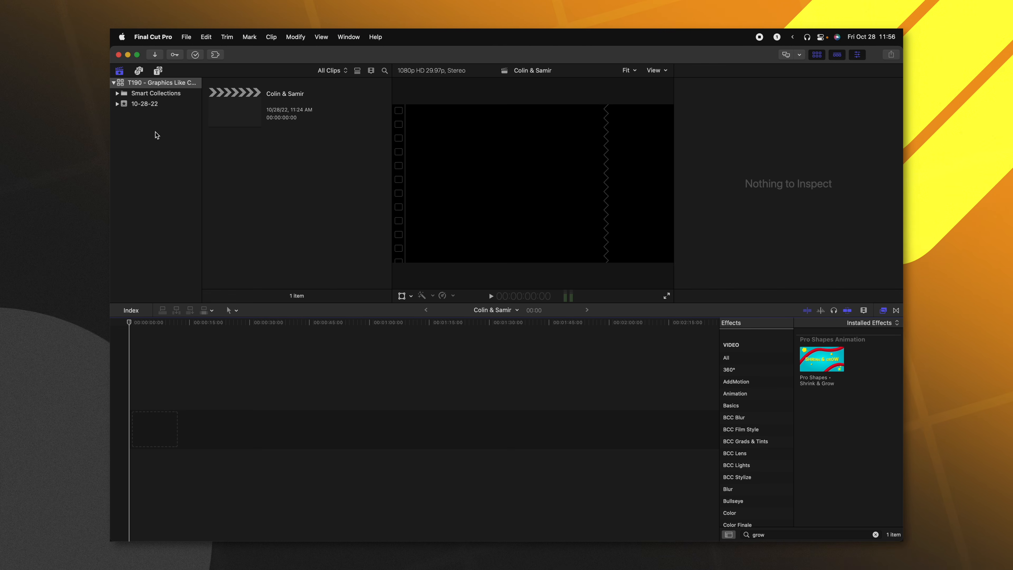
Step: In Final Cut Pro, add the Colin Samir Title Card from the Tutorials titles to the start of the timeline
{"action": "left_click", "coordinate": [158, 73]}
{"action": "scroll", "coordinate": [151, 191], "scroll_direction": "down", "scroll_amount": 15}
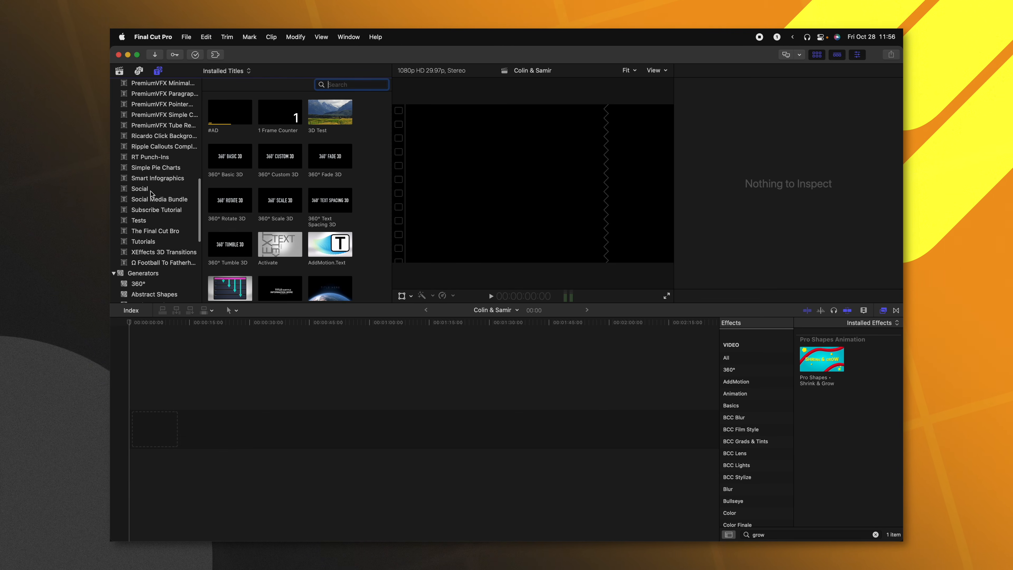
{"action": "left_click", "coordinate": [143, 241]}
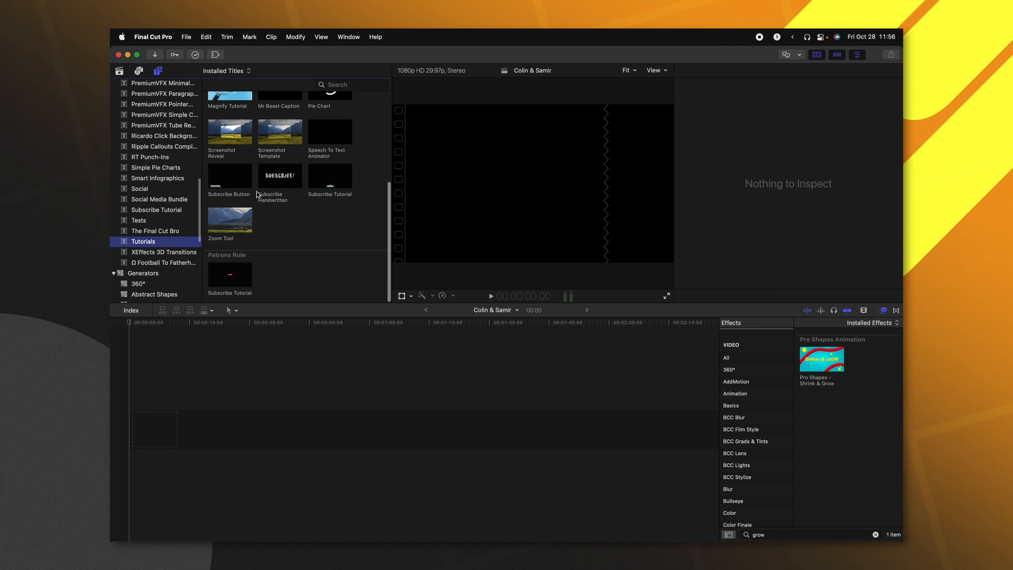
{"action": "left_click_drag", "start_coordinate": [330, 112], "coordinate": [133, 429]}
Step: Play the title card from the start of the timeline and show its published parameters
{"action": "key", "text": "space"}
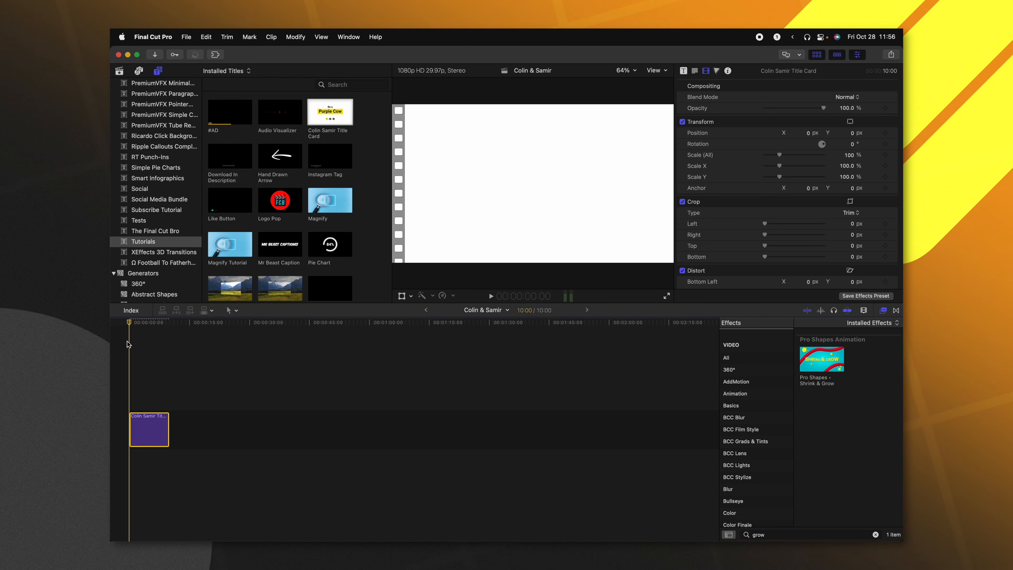
{"action": "left_click", "coordinate": [490, 295]}
{"action": "left_click", "coordinate": [695, 71]}
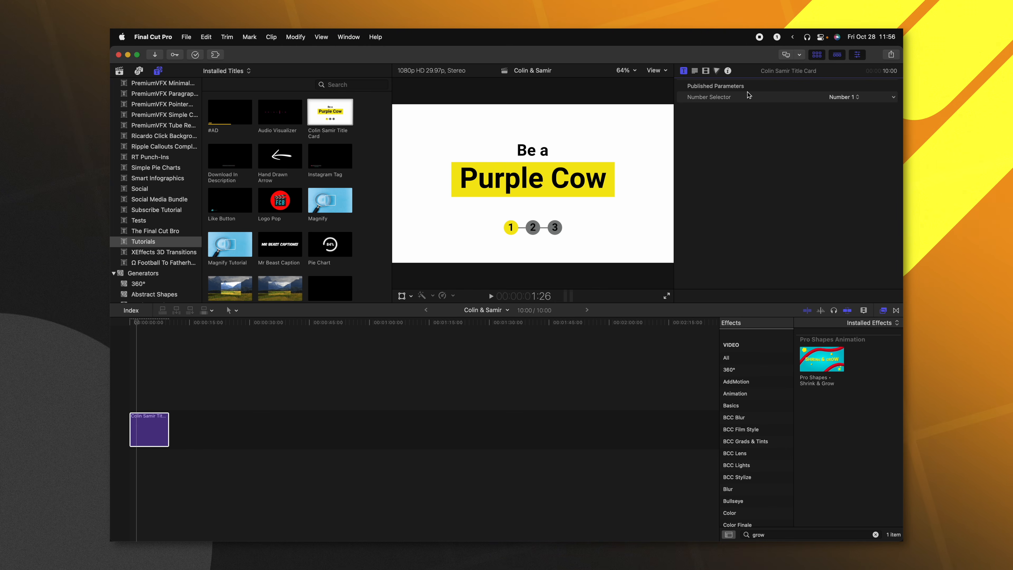
Step: Set the title's Number Selector to Number 2 and play it from the start of the timeline
{"action": "left_click", "coordinate": [838, 97]}
{"action": "left_click", "coordinate": [842, 108]}
{"action": "left_click", "coordinate": [132, 354]}
{"action": "key", "text": "space"}
{"action": "key", "text": "space"}
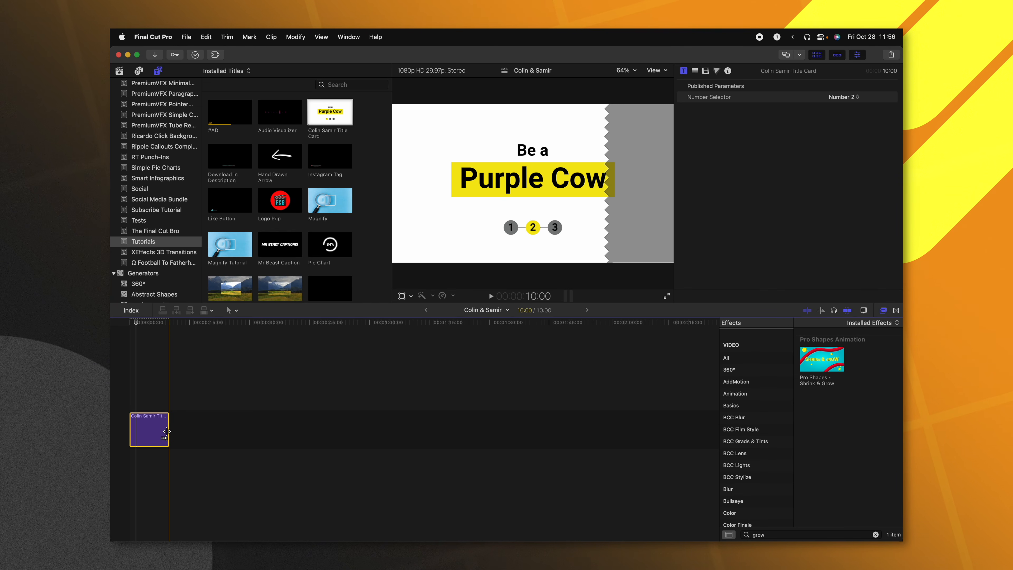
Step: Shorten the title card on the timeline to 3:20 and play it from the start
{"action": "left_click_drag", "start_coordinate": [166, 431], "coordinate": [143, 431]}
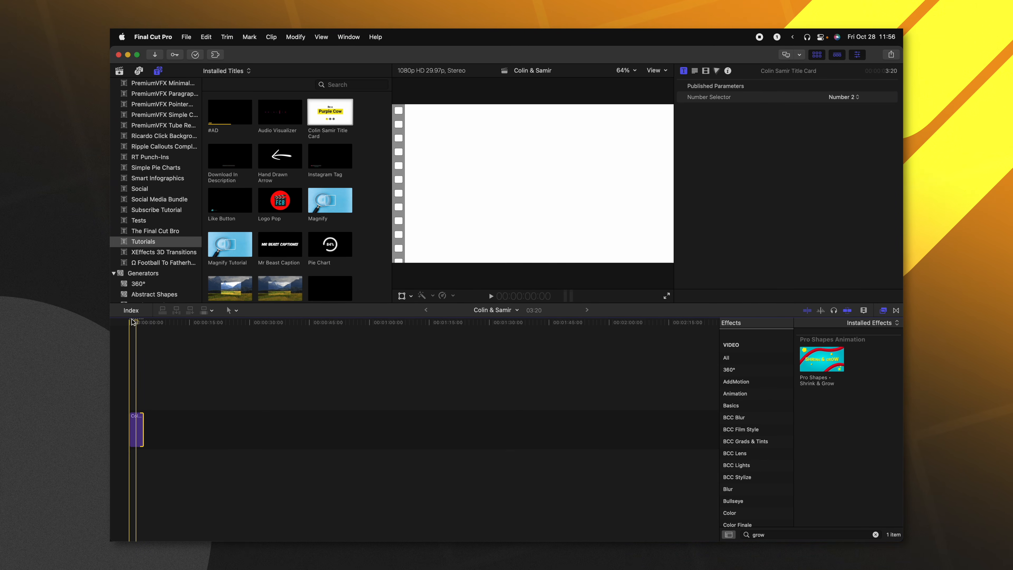
{"action": "key", "text": "space"}
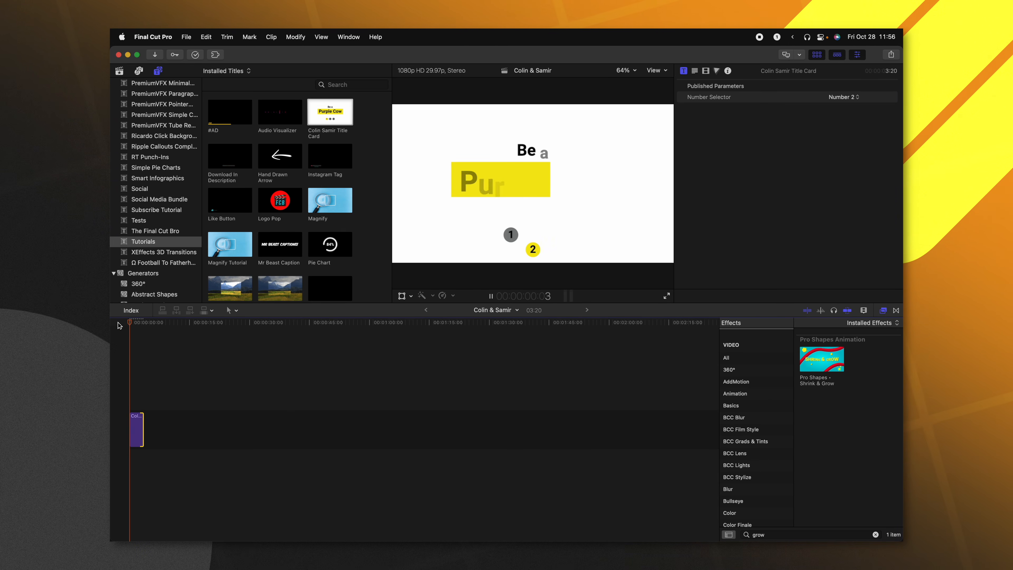
{"action": "key", "text": "space"}
Step: Play the title card stretched to about 2:15:07, and undo its length changes
{"action": "left_click_drag", "start_coordinate": [143, 431], "coordinate": [666, 438]}
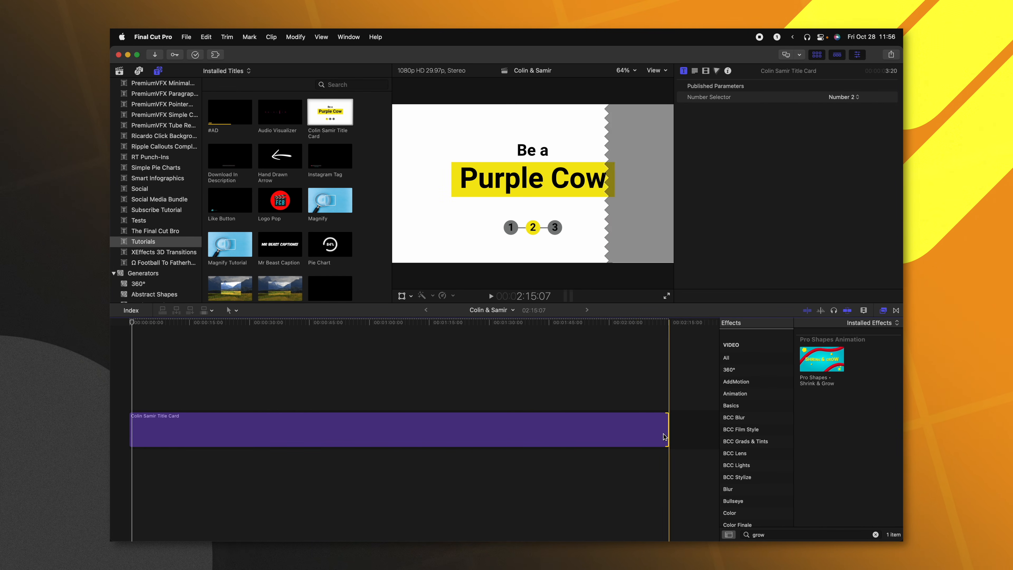
{"action": "key", "text": "space"}
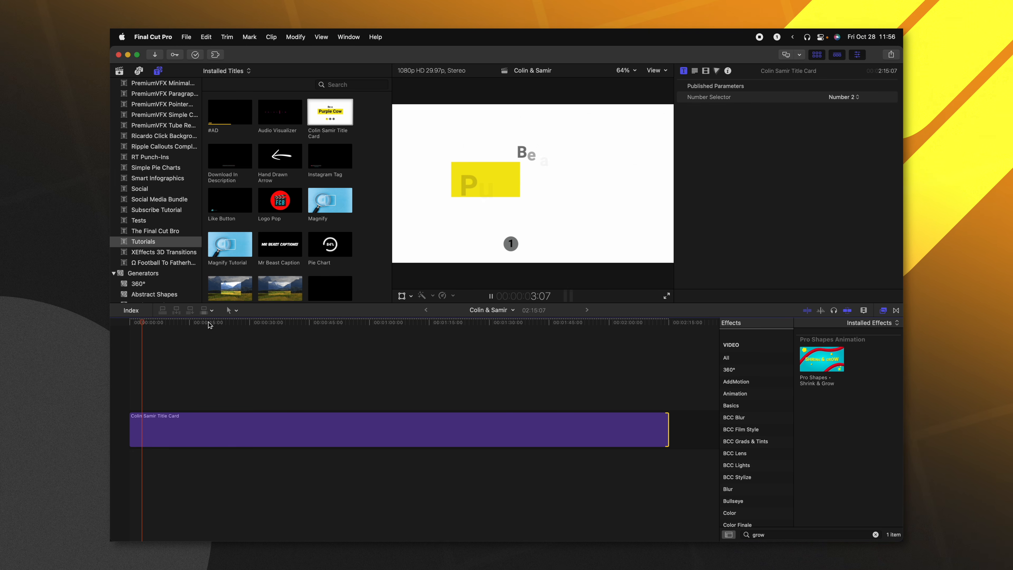
{"action": "key", "text": "super+z"}
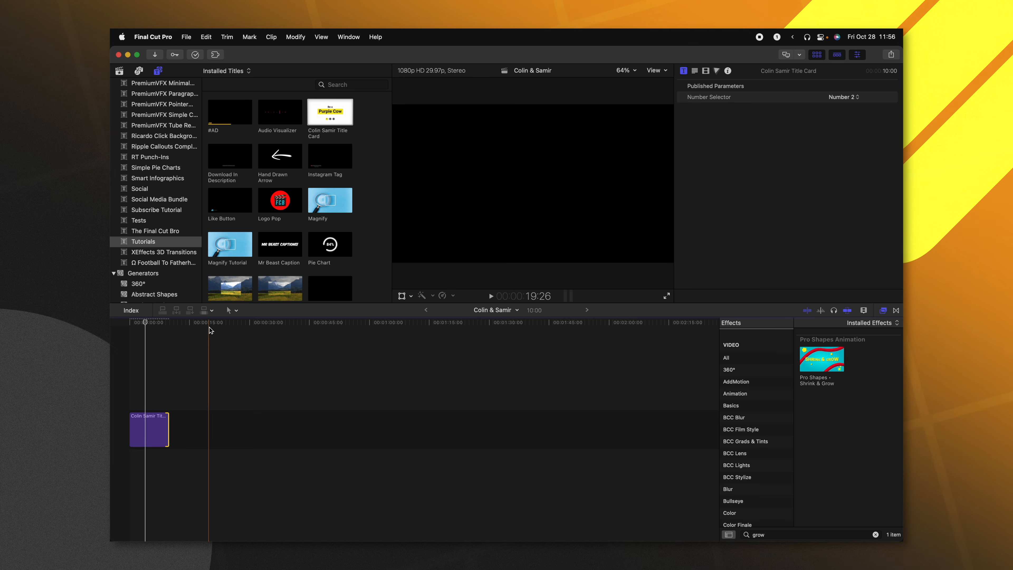
{"action": "key", "text": "super+z"}
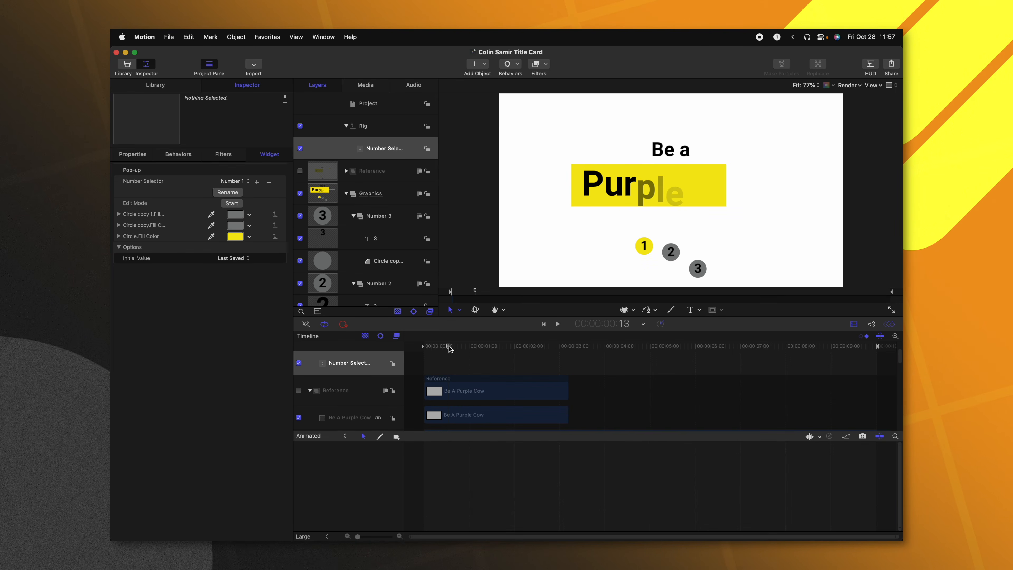
Step: In the Motion project, add a marker at 00:00:01:11, after the intro animation, and set its type to Build In - Optional
{"action": "left_click_drag", "start_coordinate": [451, 346], "coordinate": [486, 357]}
{"action": "key", "text": "shift+m"}
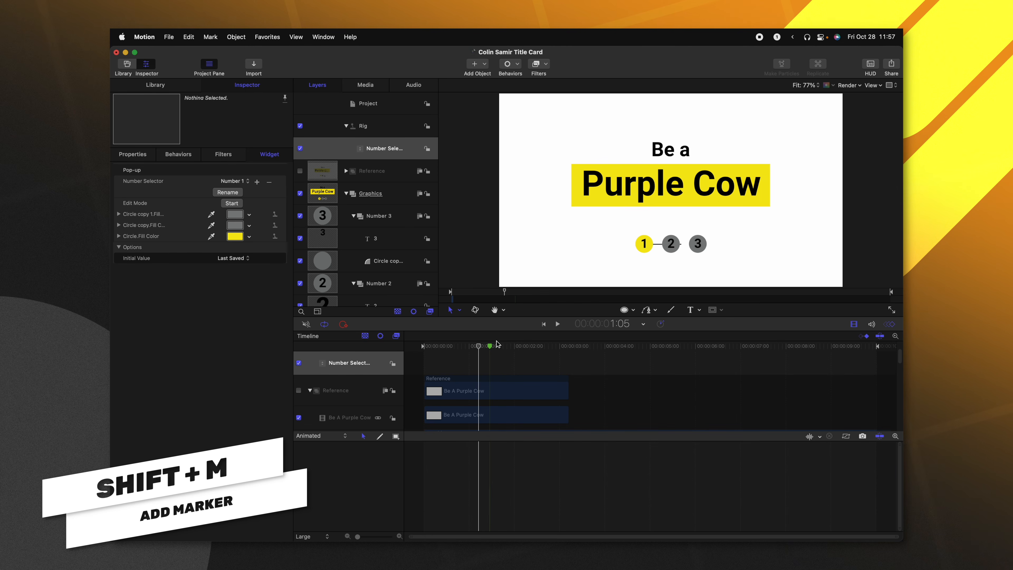
{"action": "double_click", "coordinate": [491, 347]}
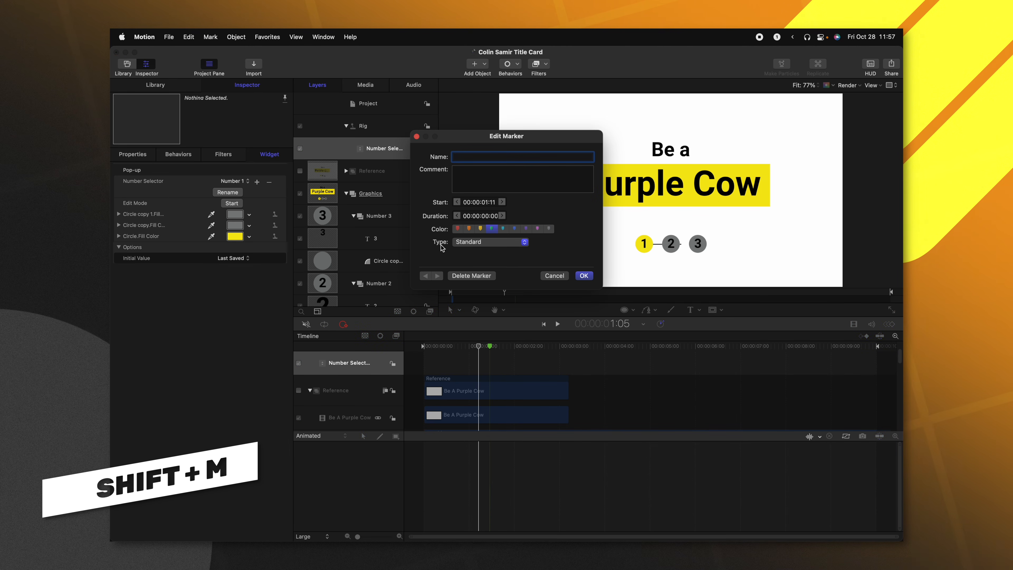
{"action": "left_click", "coordinate": [511, 244]}
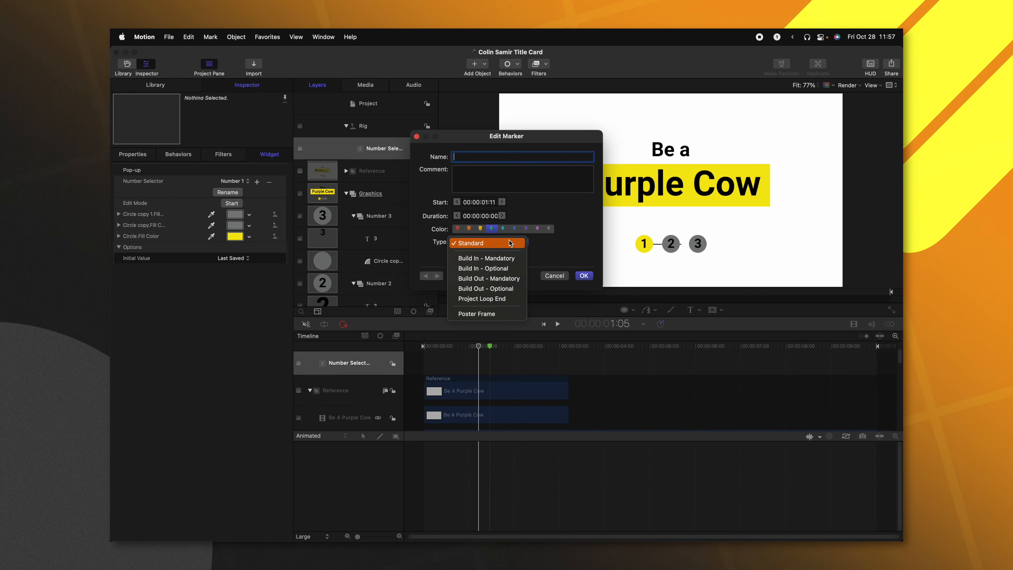
{"action": "left_click", "coordinate": [501, 269]}
{"action": "left_click", "coordinate": [584, 276]}
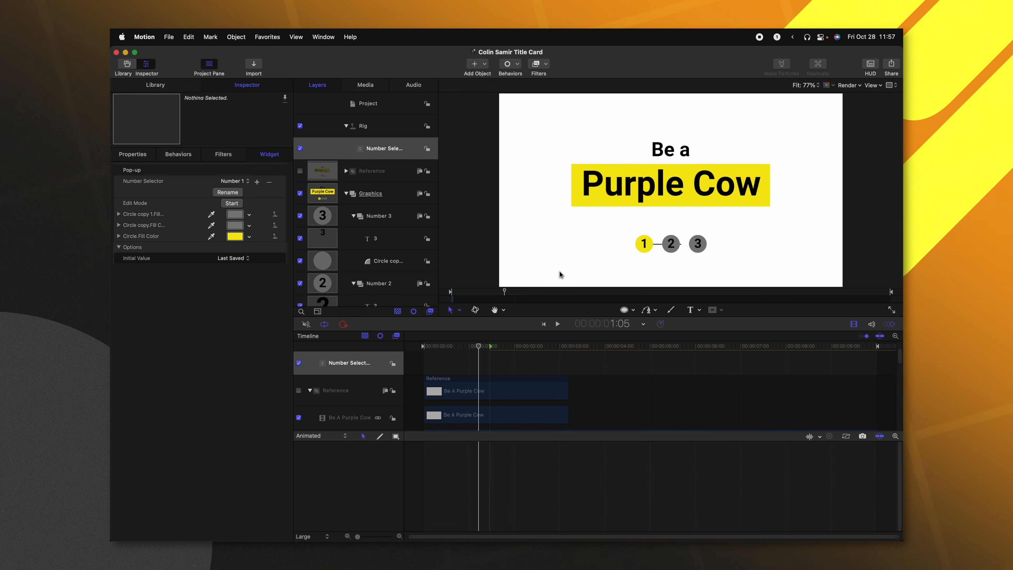
Step: In Final Cut Pro, replace the title on the timeline with the updated Colin Samir Title Card and start playback from the beginning
{"action": "key", "text": "super+Tab"}
{"action": "left_click", "coordinate": [327, 112]}
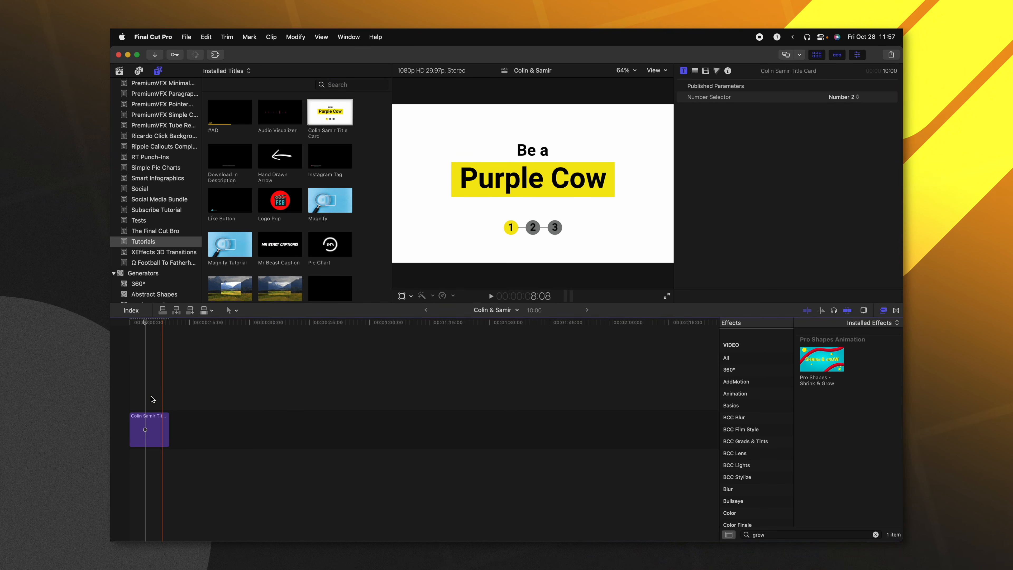
{"action": "left_click", "coordinate": [126, 407]}
{"action": "key", "text": "space"}
Step: Stretch the updated title card to about 1:17:08 and play it to check the intro animation's timing
{"action": "left_click_drag", "start_coordinate": [169, 429], "coordinate": [436, 428]}
{"action": "key", "text": "space"}
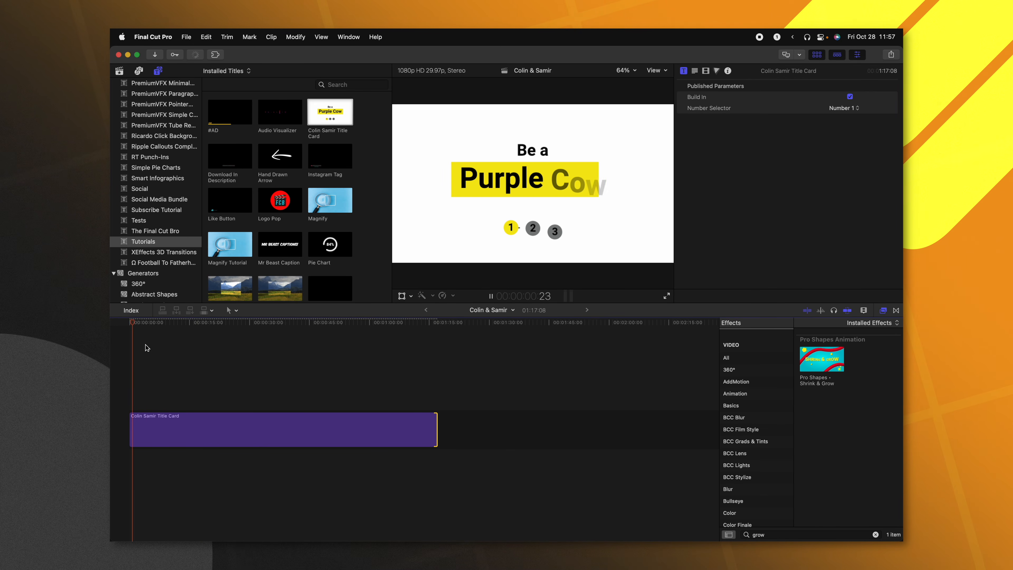
{"action": "left_click", "coordinate": [129, 352]}
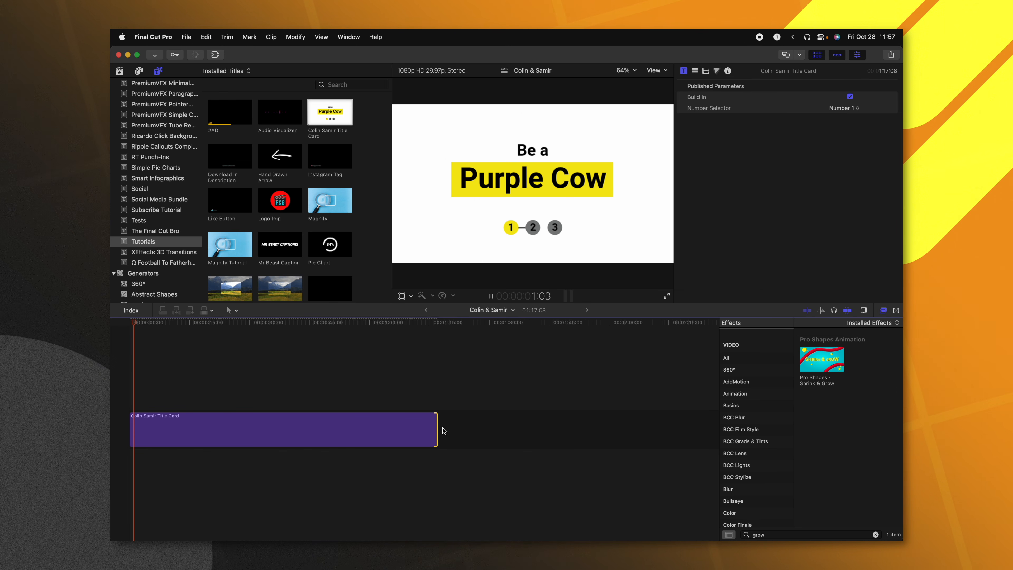
Step: Shorten the updated title card to a few seconds and play it from the start of the timeline
{"action": "left_click_drag", "start_coordinate": [436, 426], "coordinate": [137, 429]}
{"action": "left_click", "coordinate": [132, 322]}
{"action": "key", "text": "space"}
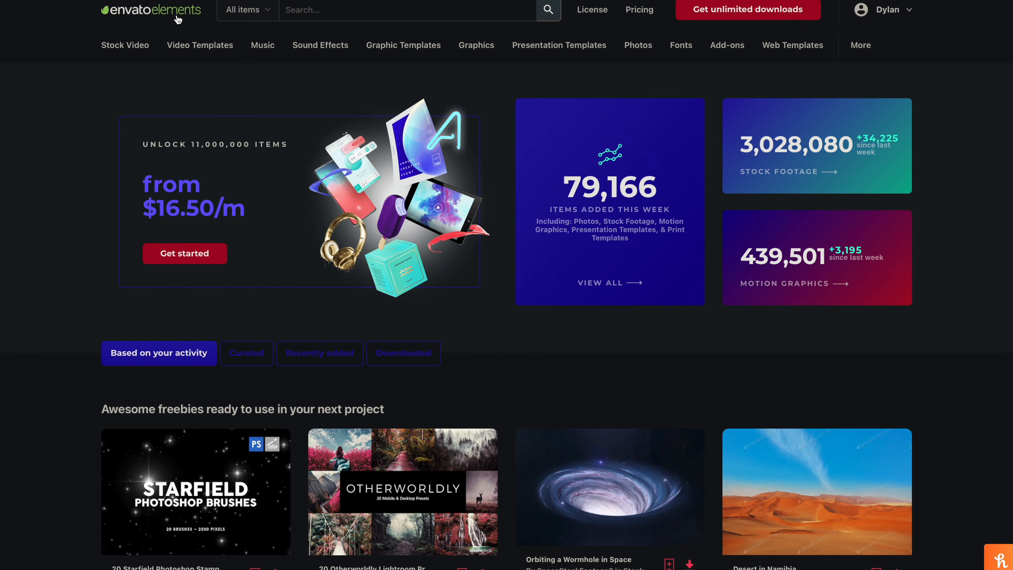
Step: On the Envato Elements website, open the Final Cut Pro video templates and browse through the available items
{"action": "mouse_move", "coordinate": [194, 43]}
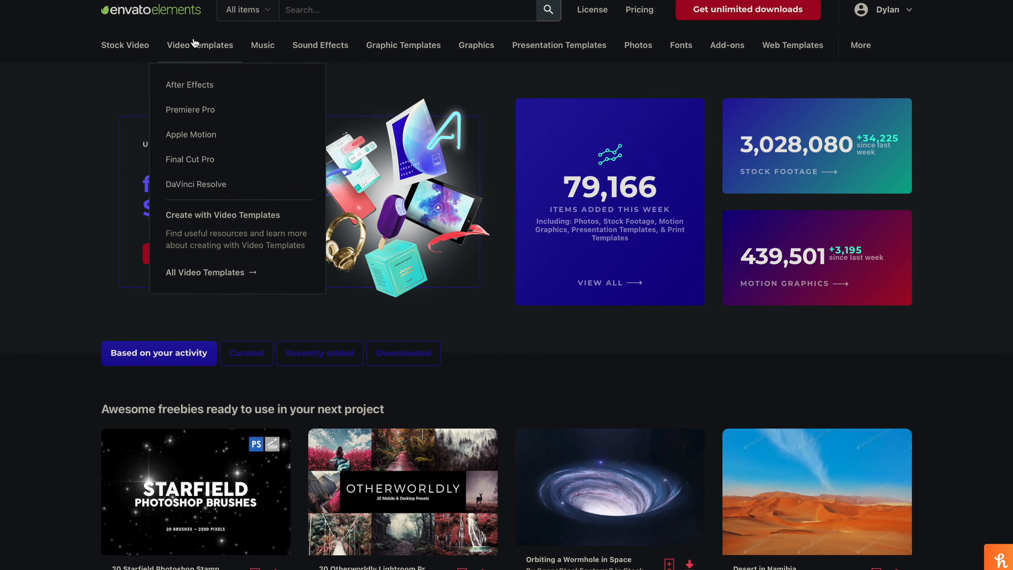
{"action": "left_click", "coordinate": [185, 160]}
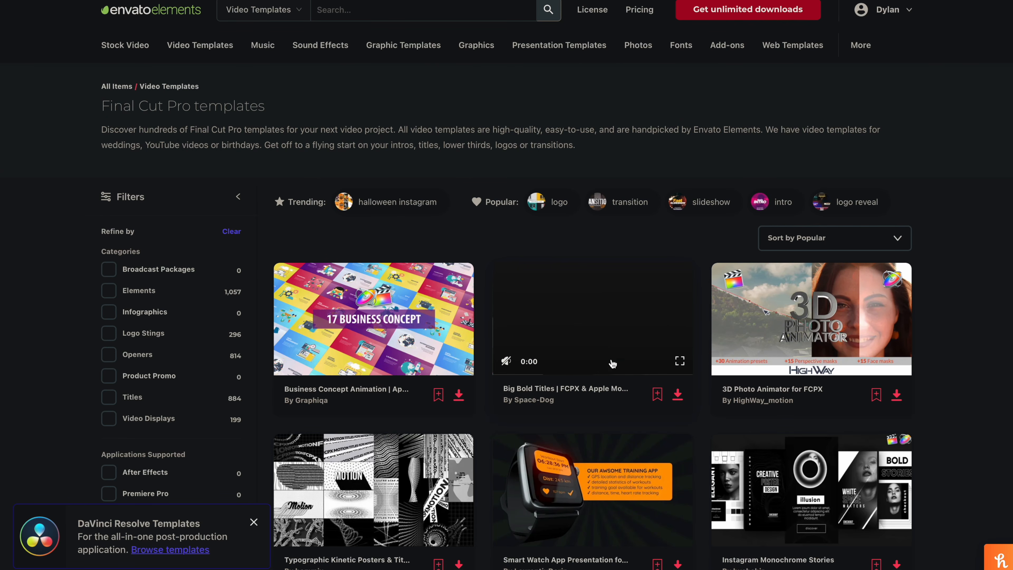
{"action": "scroll", "coordinate": [594, 376], "scroll_direction": "down", "scroll_amount": 8}
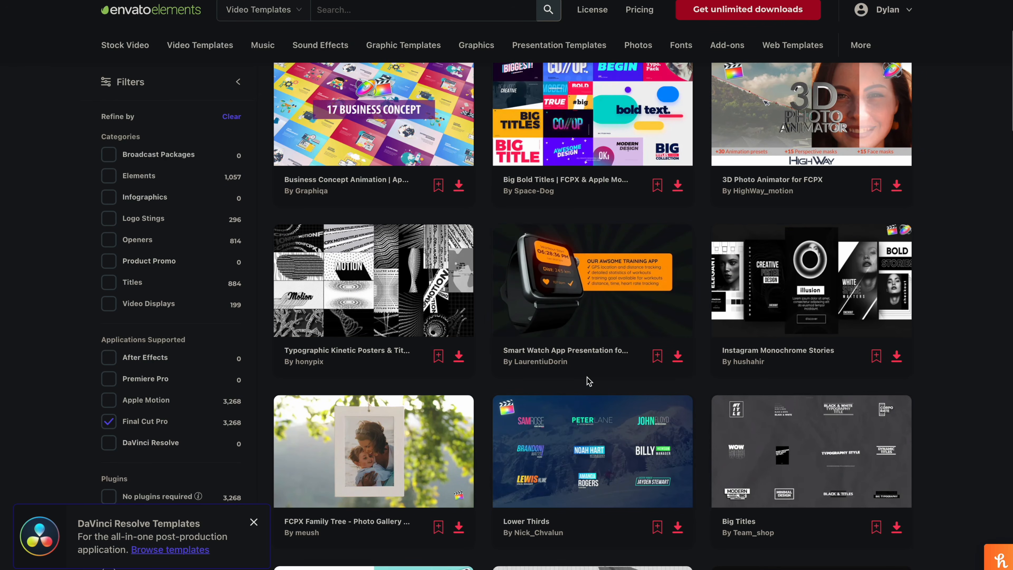
{"action": "scroll", "coordinate": [588, 382], "scroll_direction": "down", "scroll_amount": 10}
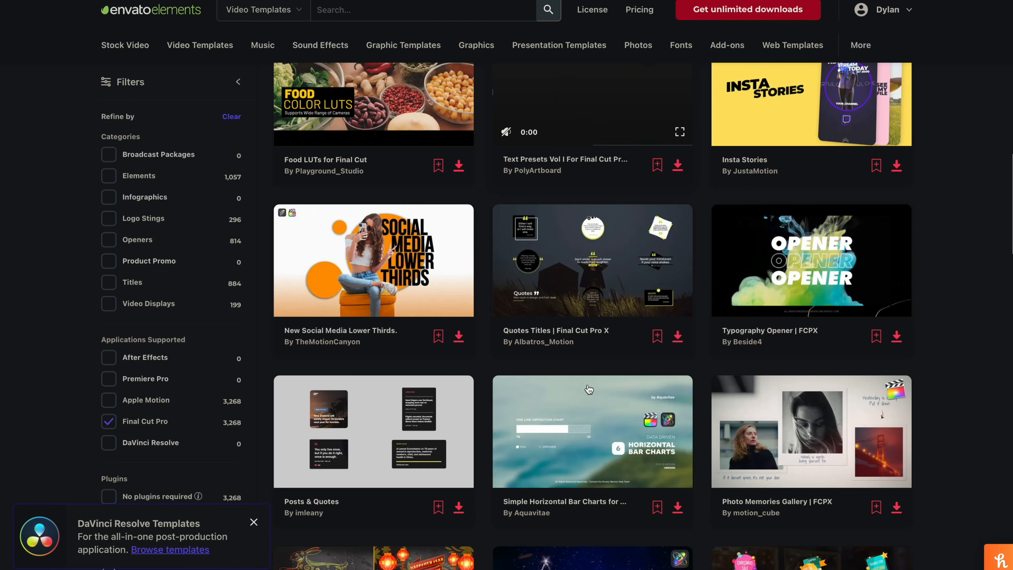
{"action": "scroll", "coordinate": [589, 387], "scroll_direction": "down", "scroll_amount": 3}
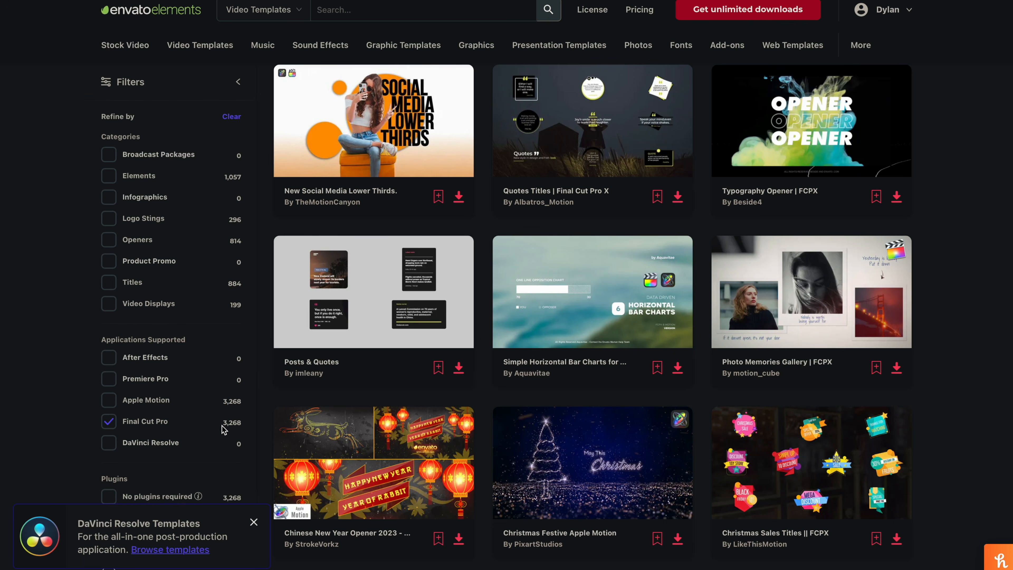
{"action": "scroll", "coordinate": [391, 360], "scroll_direction": "down", "scroll_amount": 10}
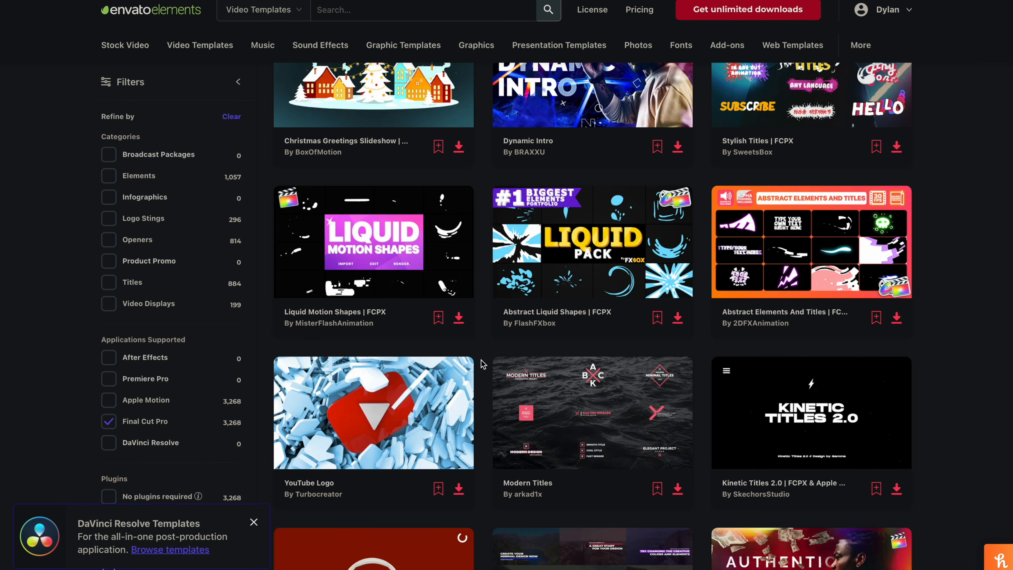
{"action": "scroll", "coordinate": [590, 266], "scroll_direction": "down", "scroll_amount": 5}
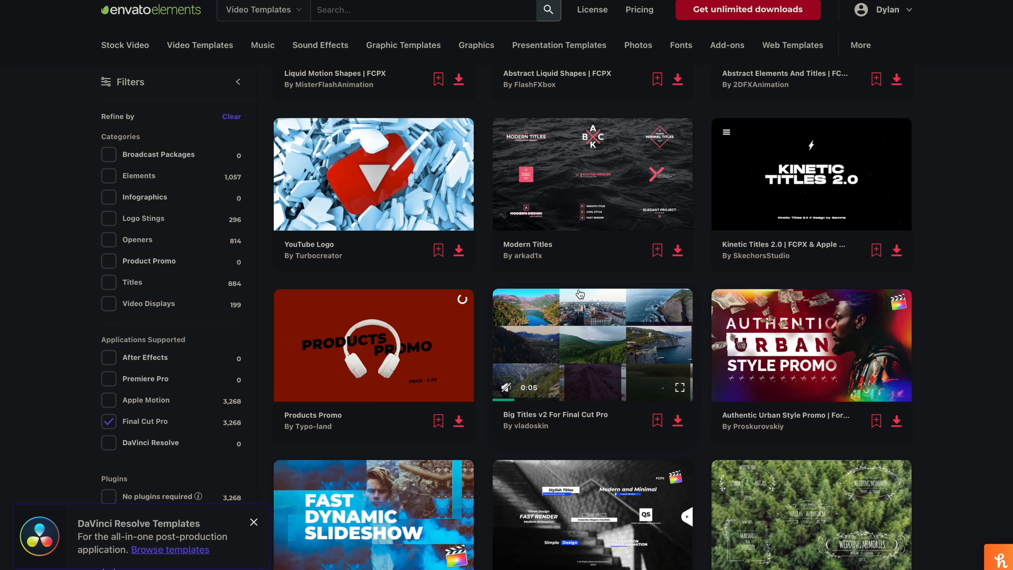
Step: Browse the royalty-free music and sound effects collections, and show the Graphics categories
{"action": "left_click", "coordinate": [104, 46]}
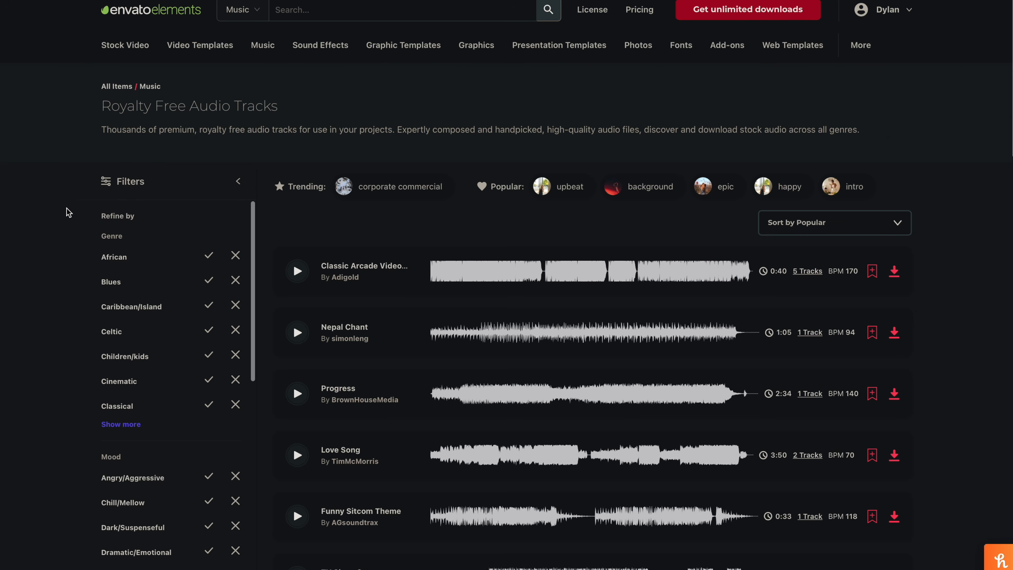
{"action": "scroll", "coordinate": [158, 182], "scroll_direction": "down", "scroll_amount": 15}
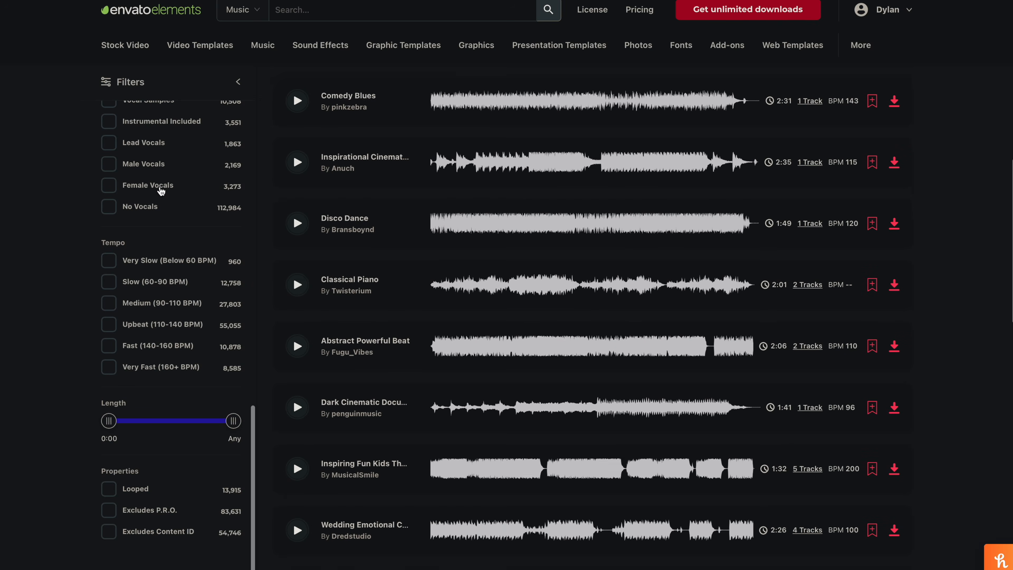
{"action": "scroll", "coordinate": [433, 371], "scroll_direction": "up", "scroll_amount": 15}
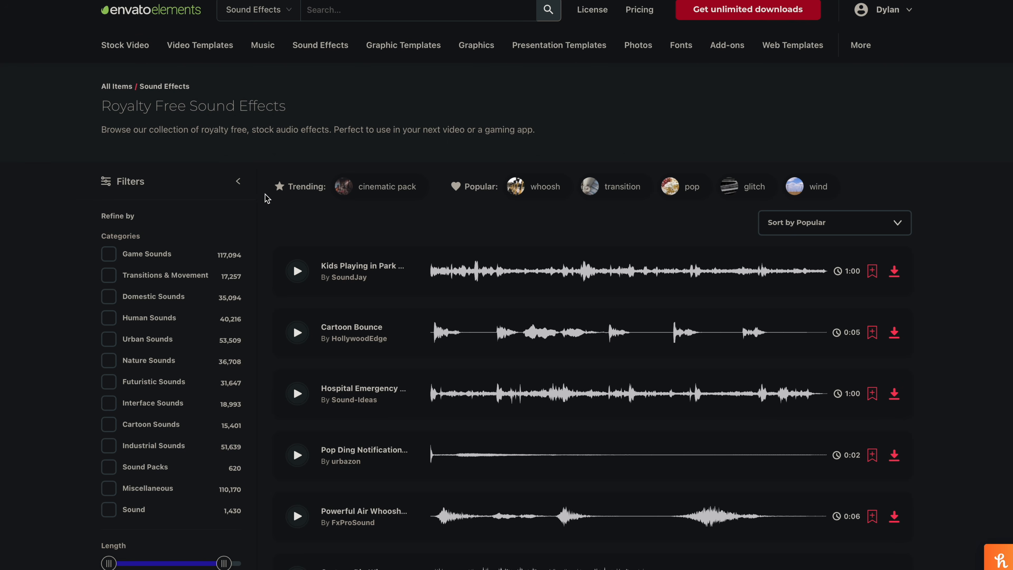
{"action": "mouse_move", "coordinate": [463, 53]}
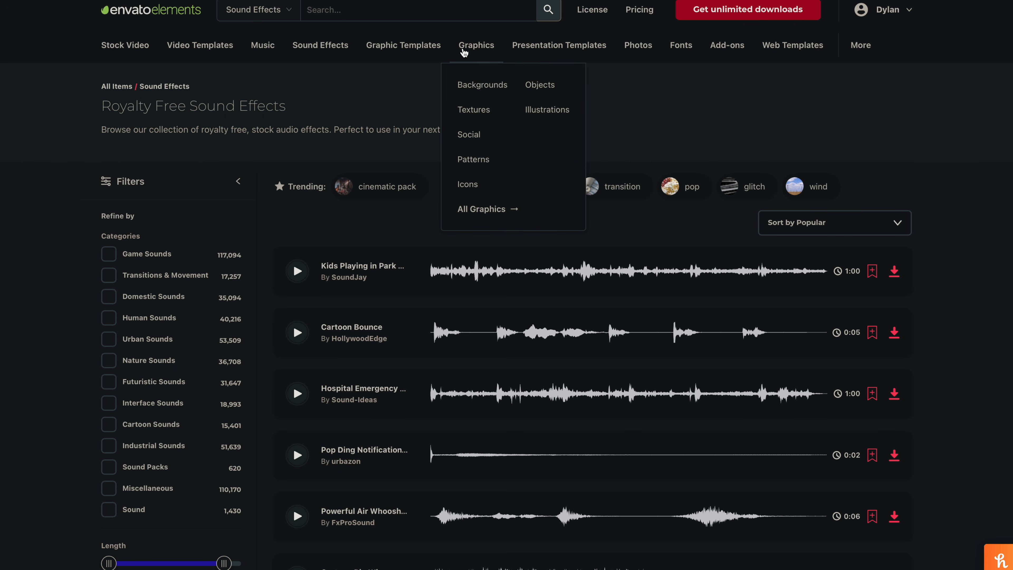